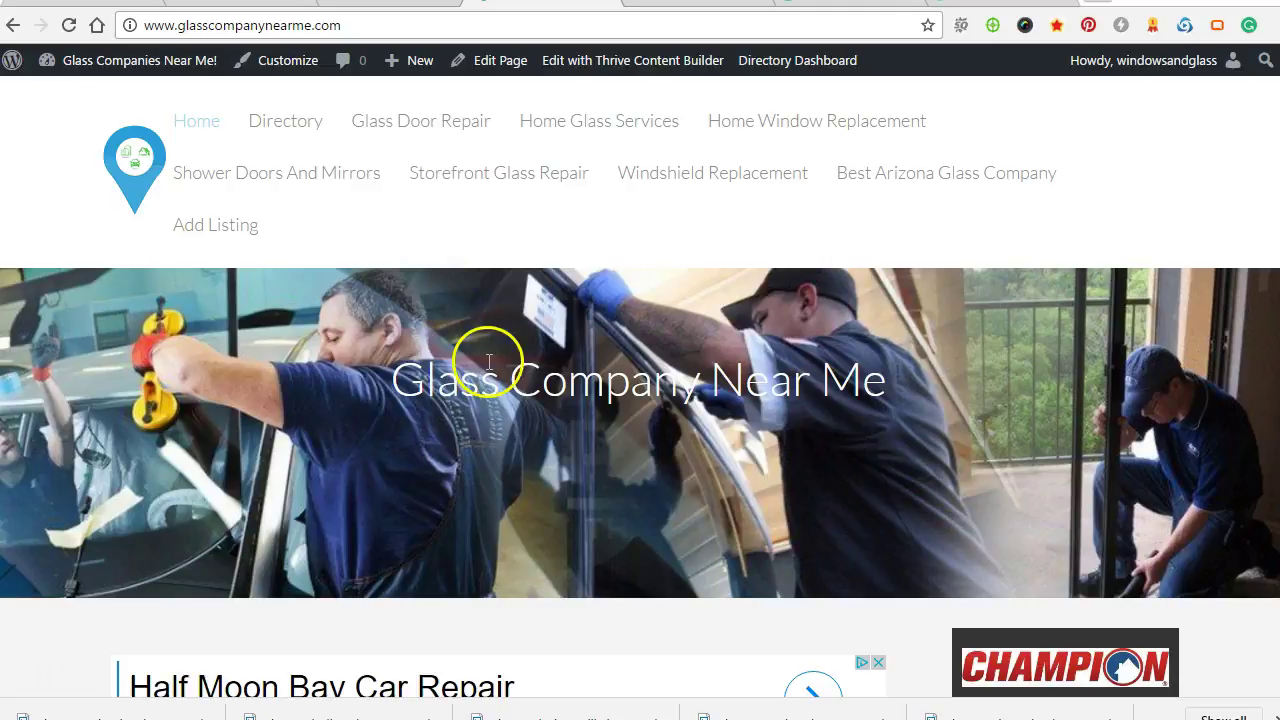
Leave the live Glass Company Near Me homepage for the Grammarly draft of the Los Angeles article
scroll(492, 382, "down", 3)
scroll(495, 388, "up", 3)
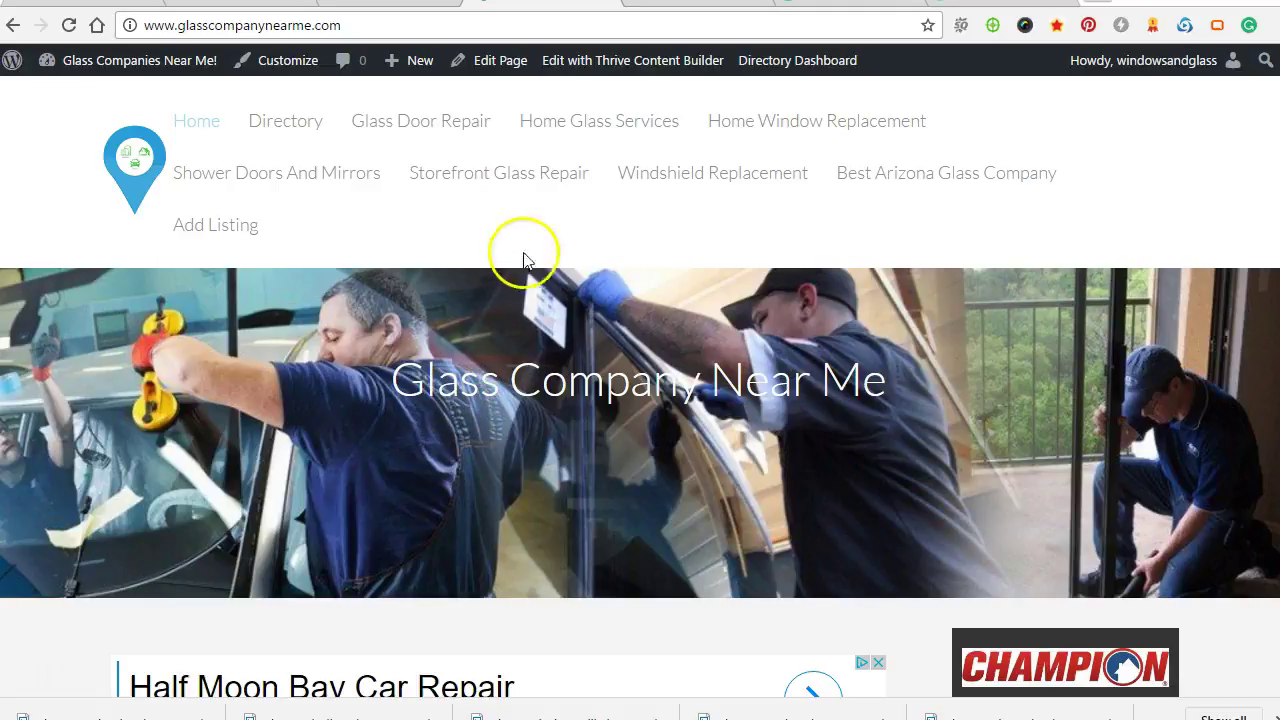
left_click(826, 6)
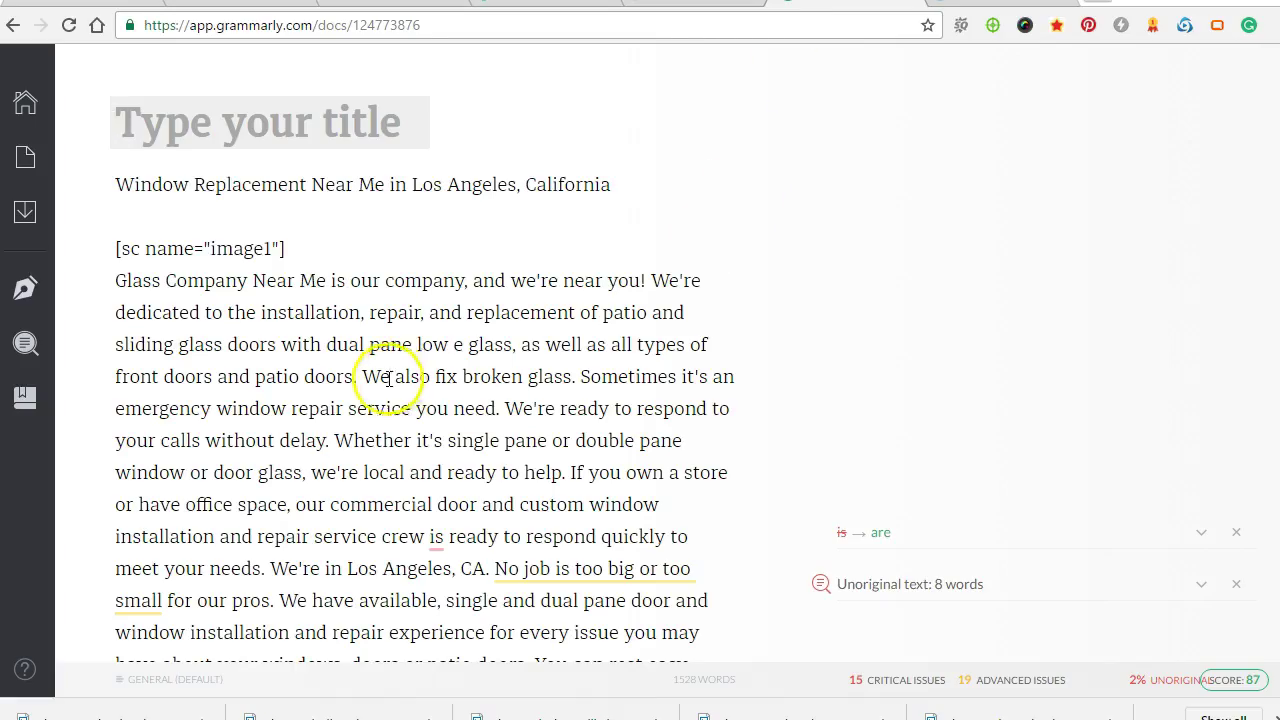
Review the Los Angeles draft in Grammarly, then move to the view-source page of city articles
scroll(386, 371, "down", 8)
scroll(414, 277, "up", 5)
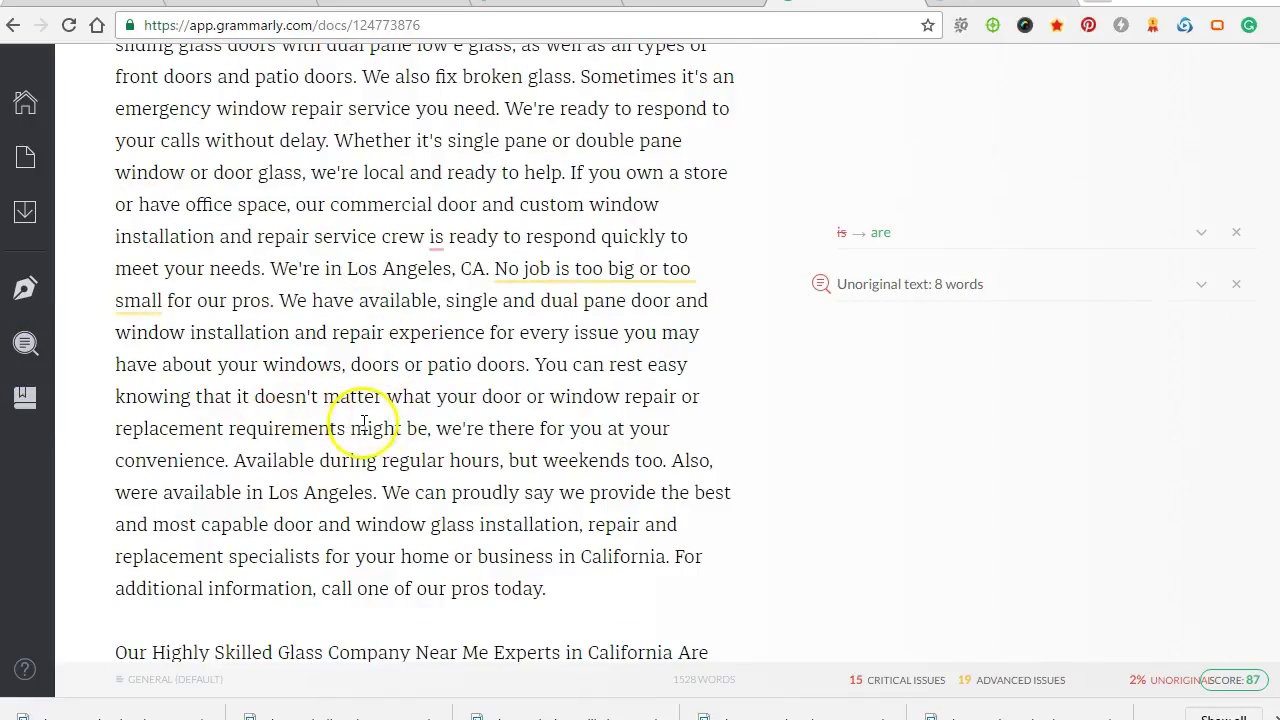
scroll(366, 428, "up", 3)
scroll(457, 423, "down", 10)
scroll(460, 423, "down", 5)
scroll(457, 420, "up", 14)
scroll(522, 385, "up", 2)
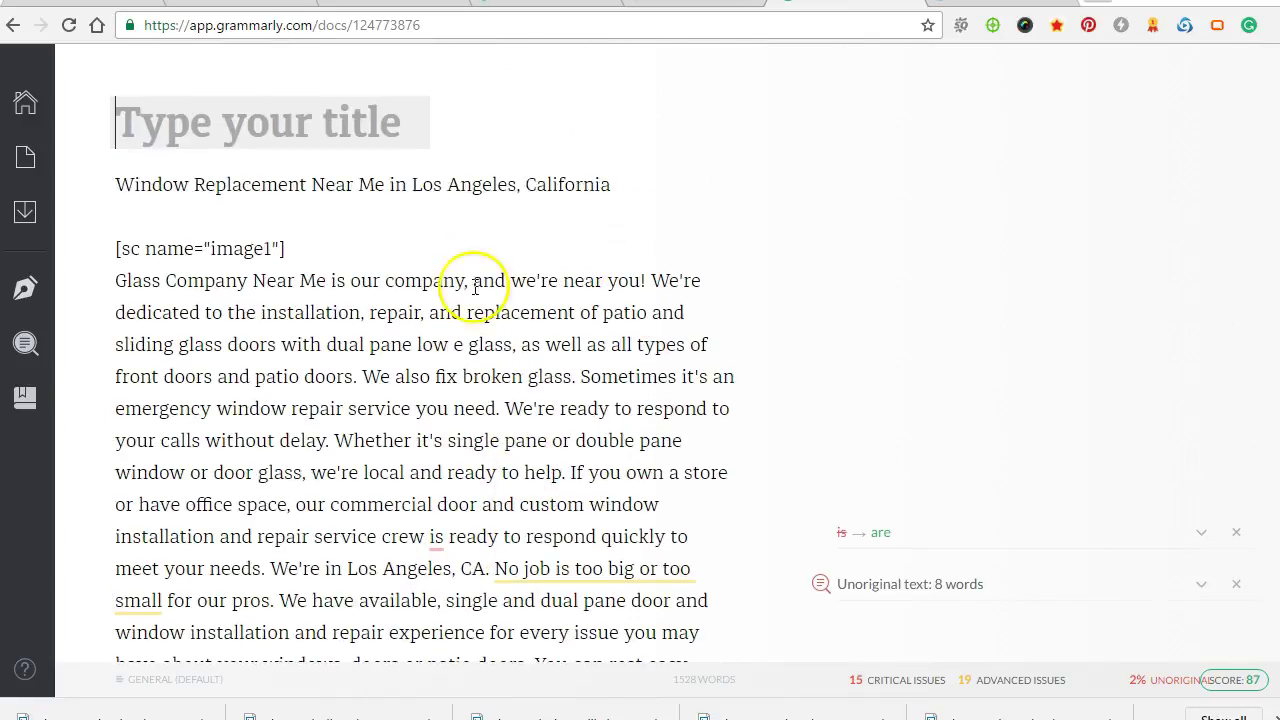
key("ctrl+Tab")
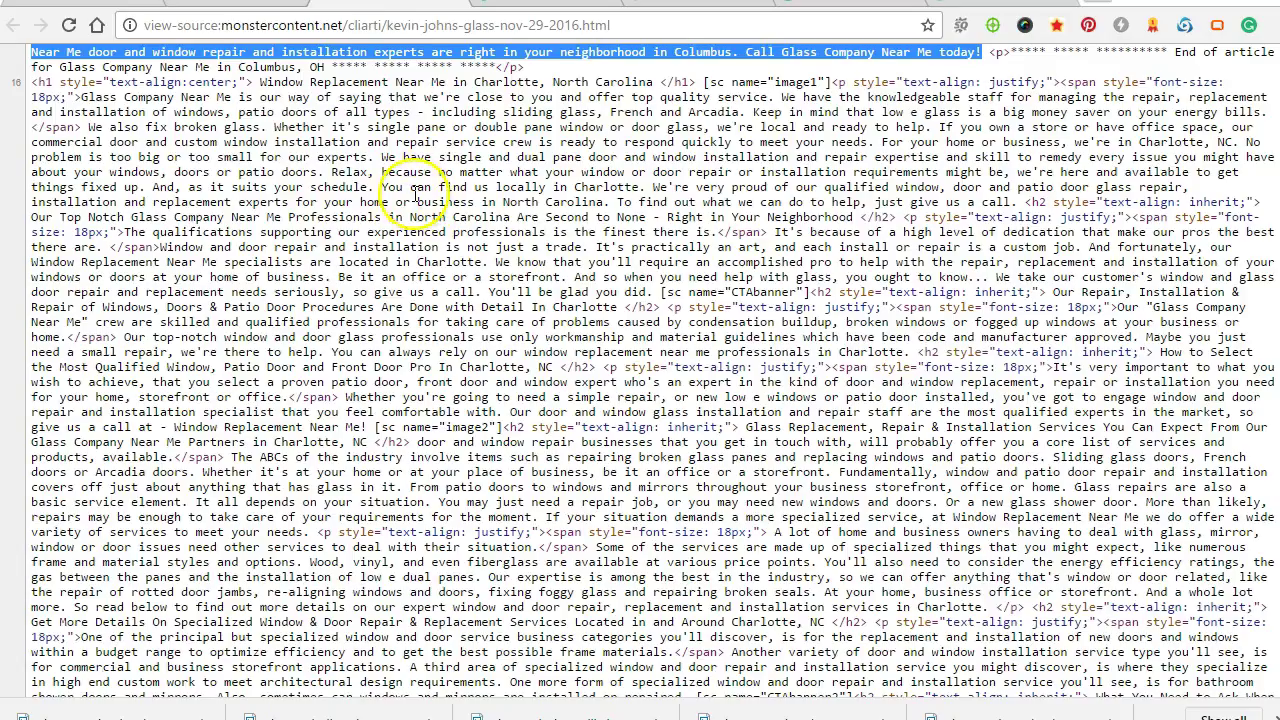
Start a new blank WordPress post from the + New menu
scroll(437, 287, "up", 12)
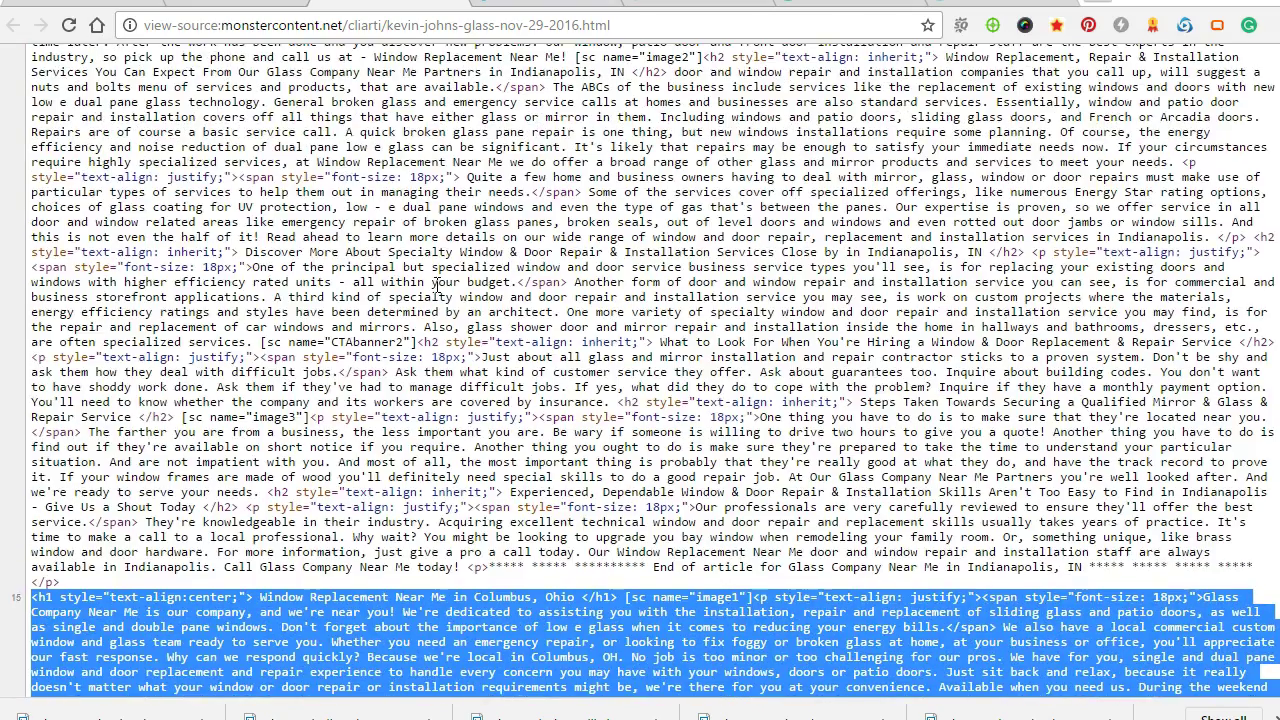
scroll(437, 287, "down", 5)
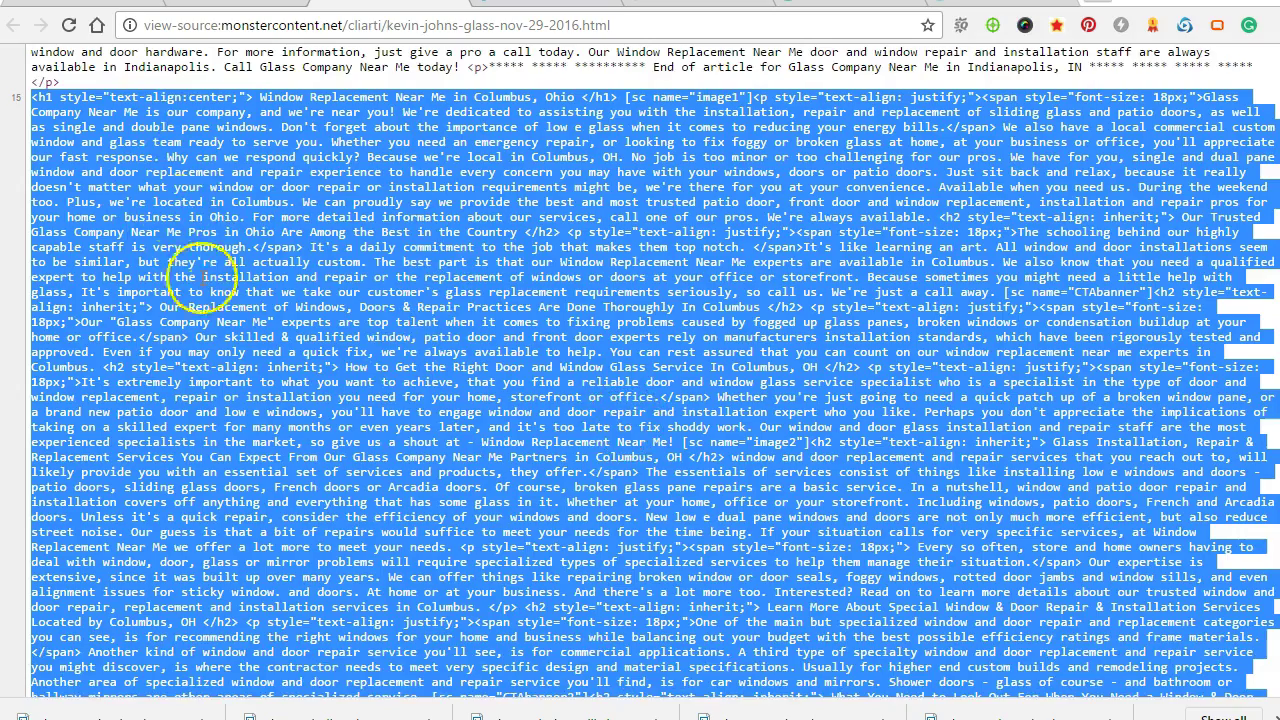
scroll(229, 358, "down", 4)
scroll(242, 366, "up", 4)
scroll(242, 366, "up", 2)
scroll(257, 377, "down", 1)
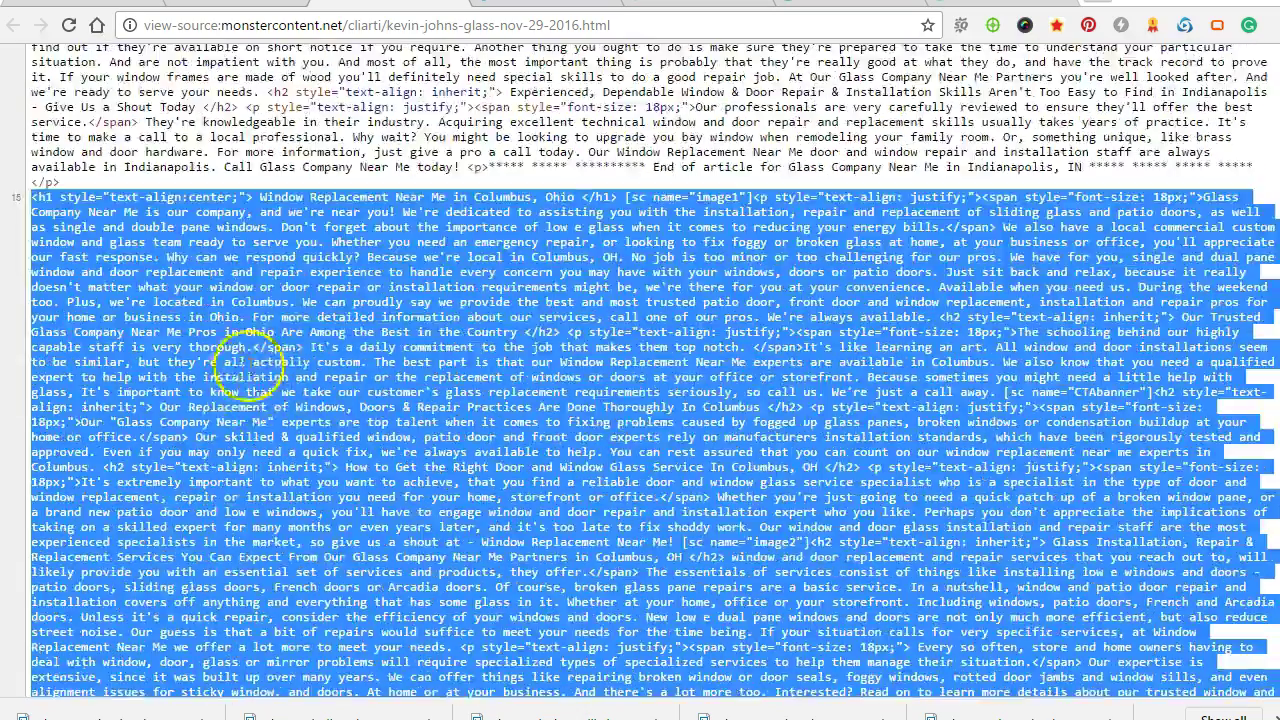
scroll(300, 436, "down", 8)
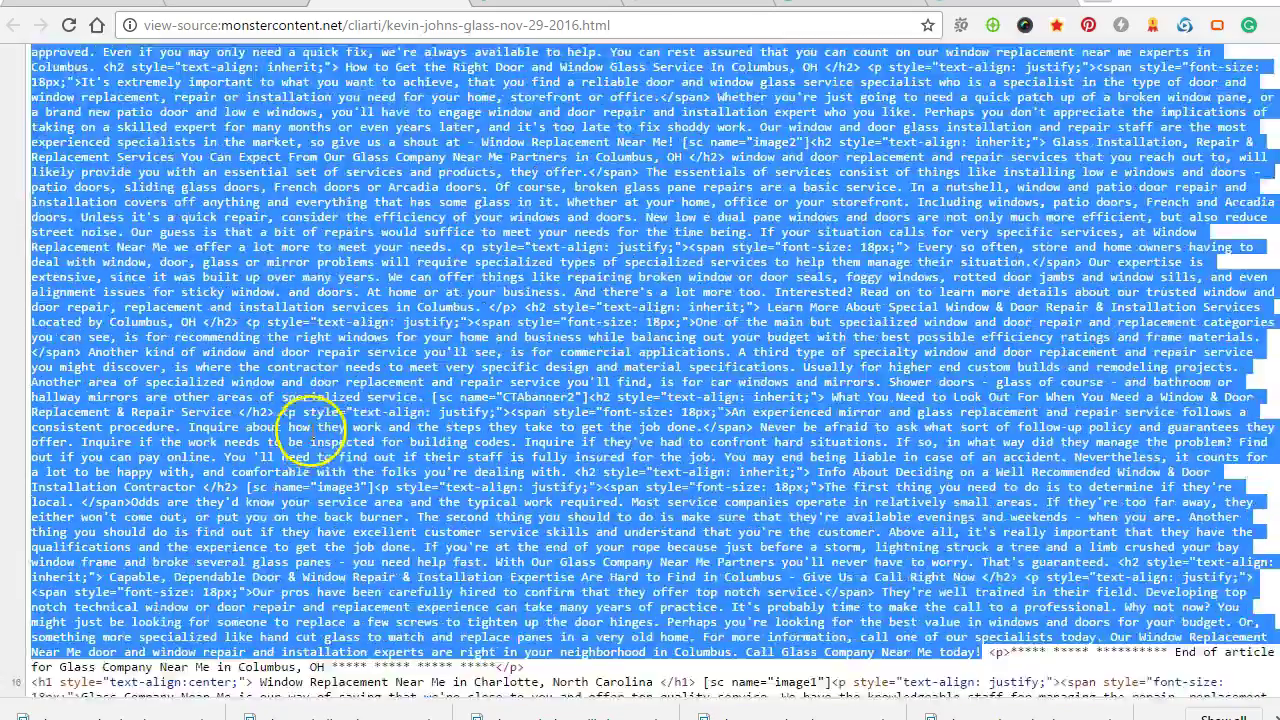
scroll(330, 430, "up", 8)
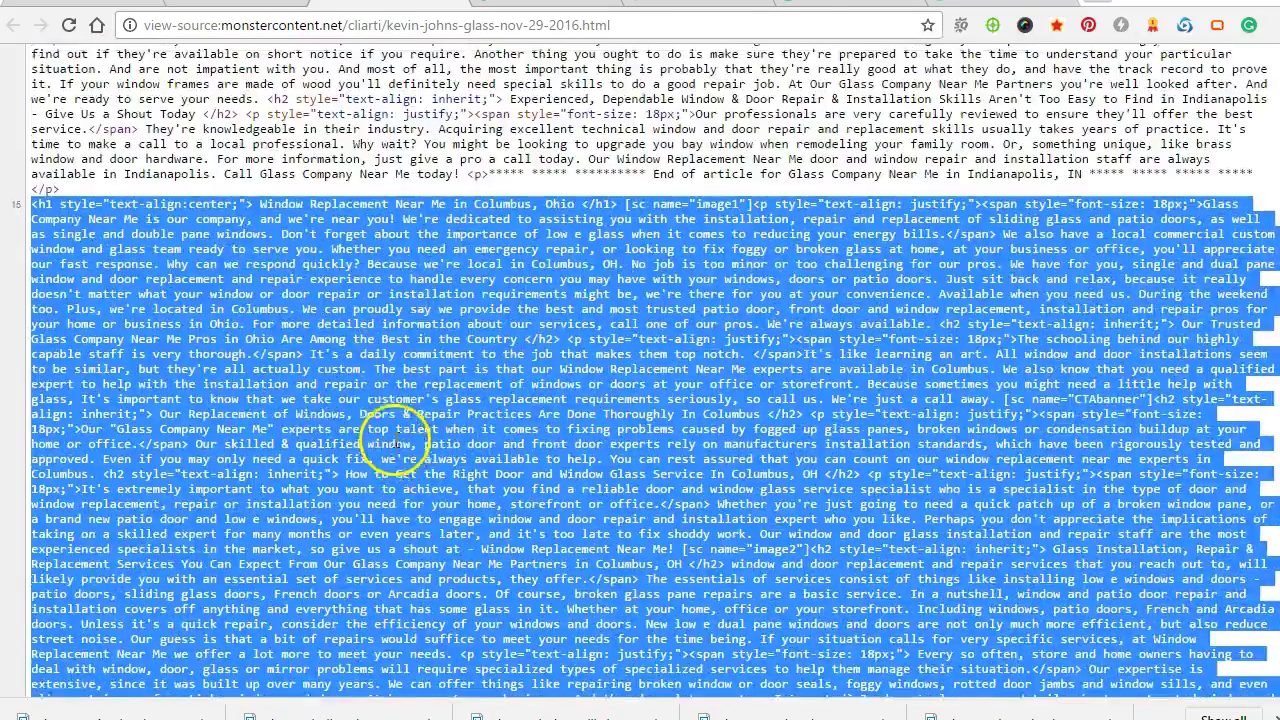
scroll(410, 425, "up", 4)
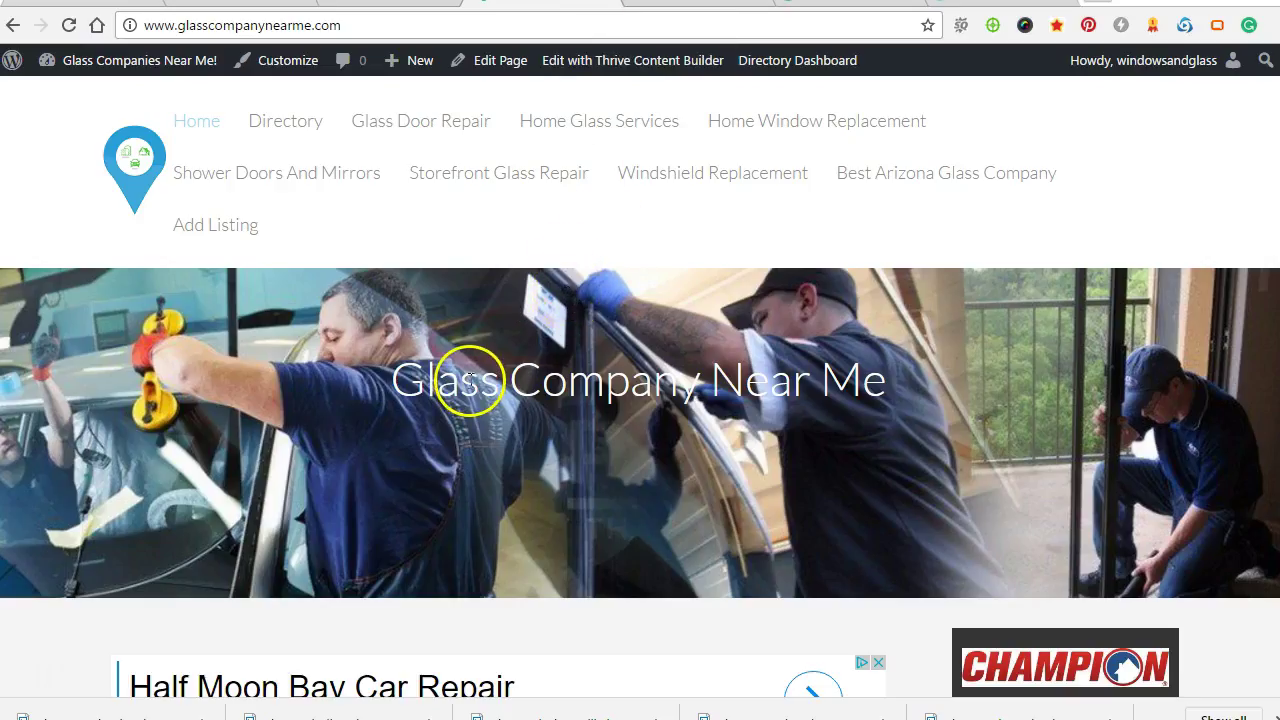
mouse_move(414, 63)
left_click(397, 95)
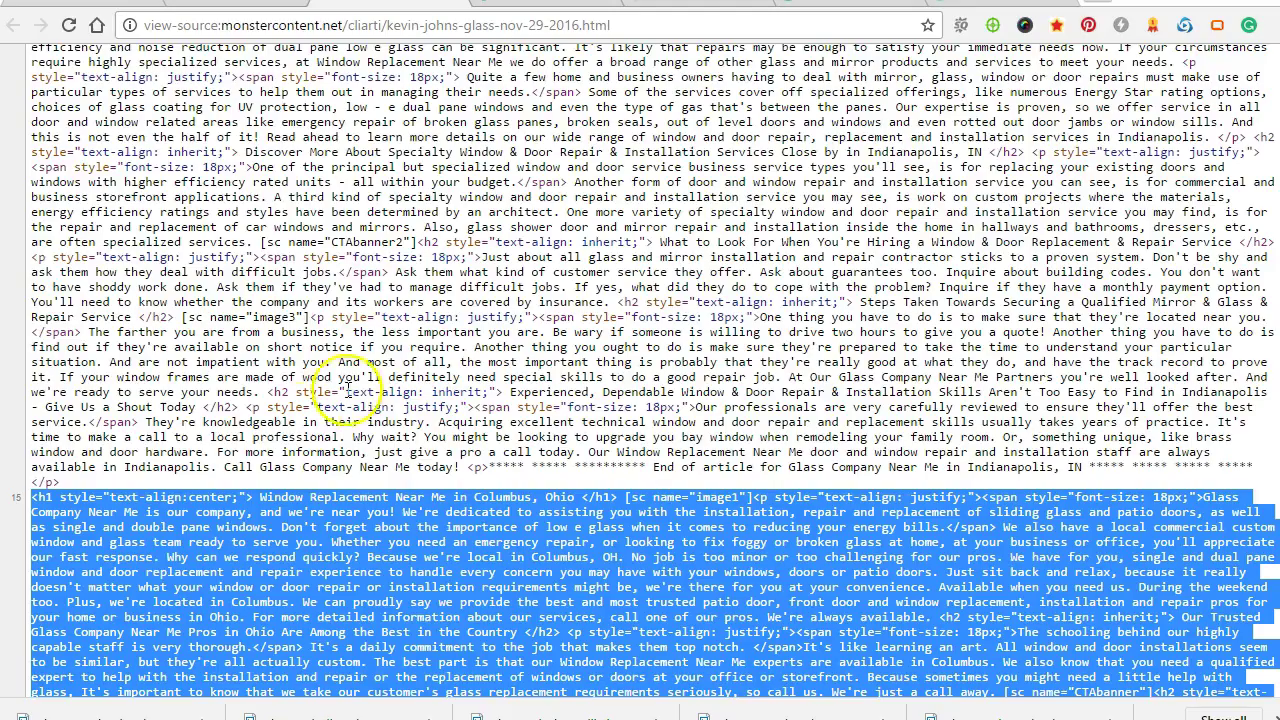
Select and copy the Charlotte, North Carolina article HTML from the page source
left_click_drag(347, 391, 325, 392)
scroll(325, 392, "down", 7)
scroll(300, 400, "up", 2)
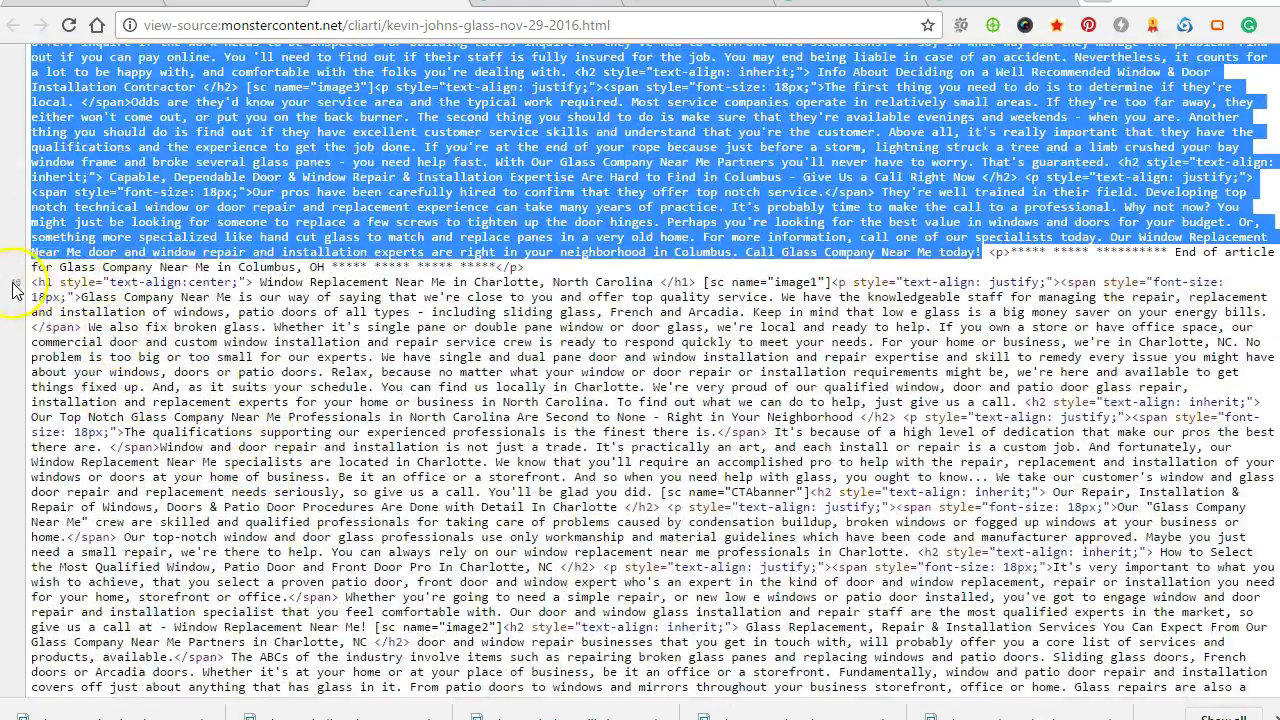
left_click_drag(30, 284, 1215, 436)
scroll(453, 489, "down", 2)
scroll(453, 489, "down", 5)
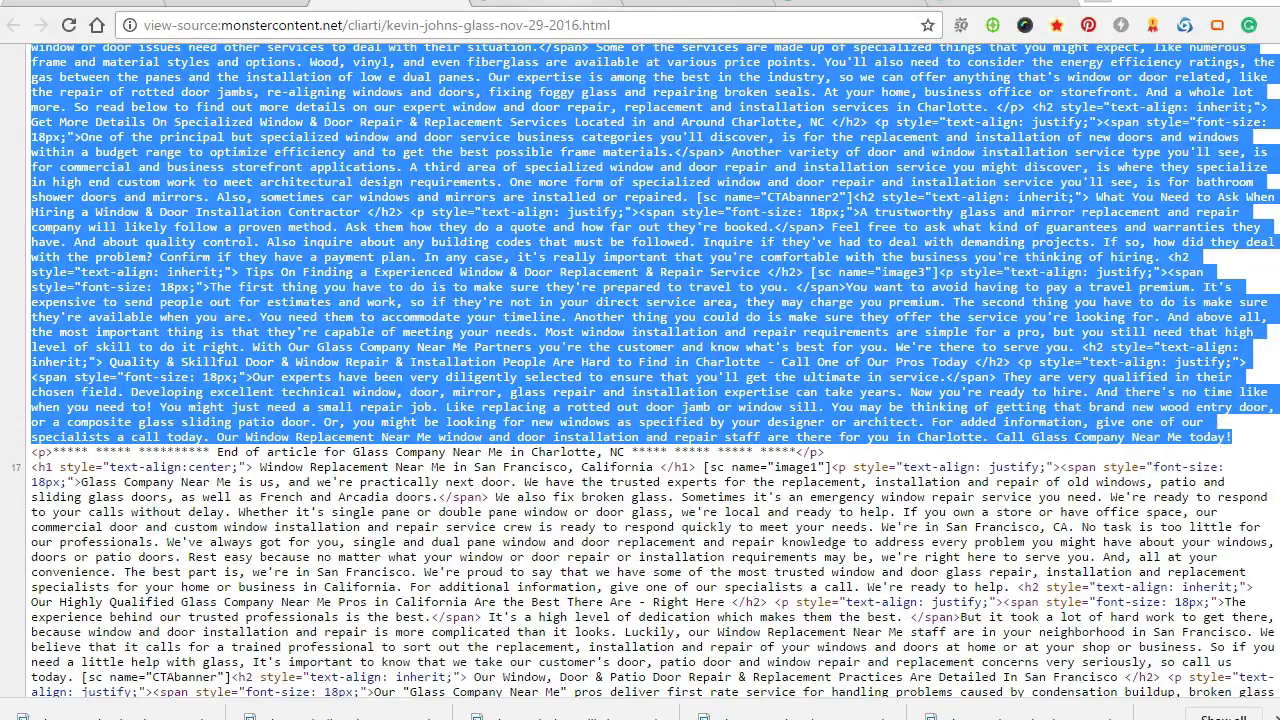
key("ctrl+Tab")
Paste the Charlotte article HTML into the post body in the Text view, then return to Visual
left_click(940, 312)
left_click(237, 421)
key("ctrl+v")
scroll(405, 375, "up", 5)
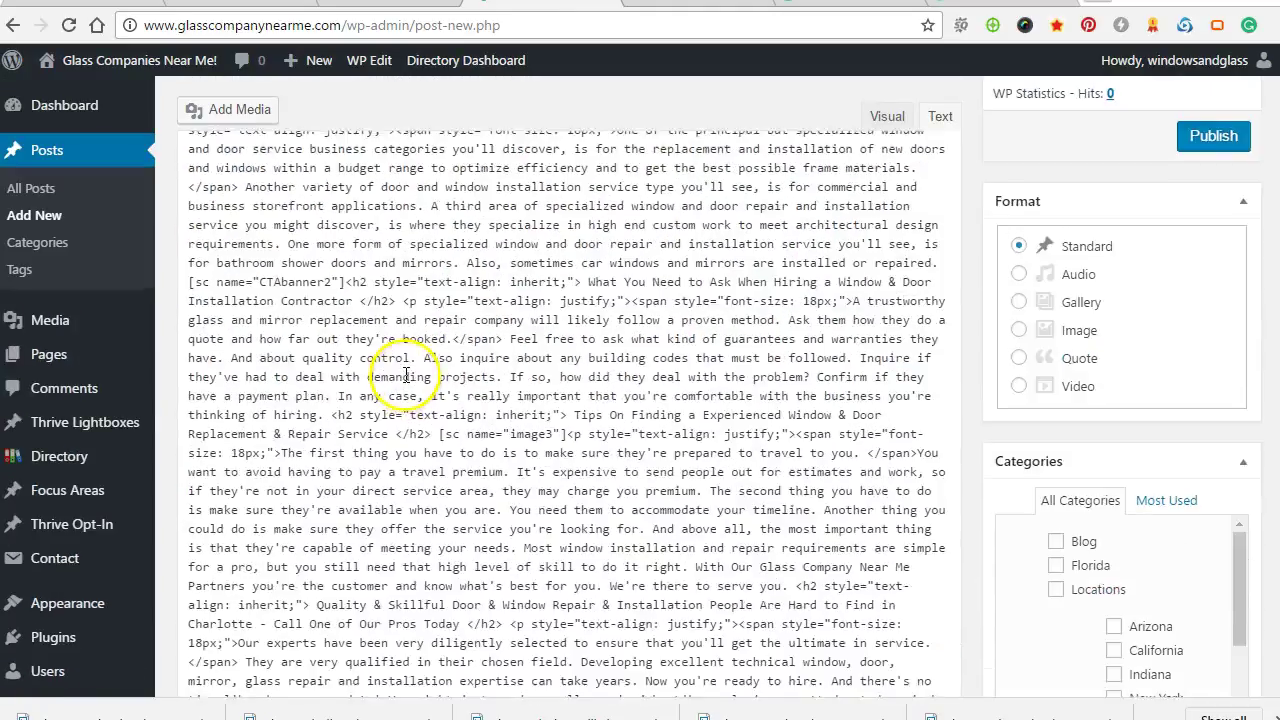
scroll(750, 445, "up", 15)
left_click(887, 313)
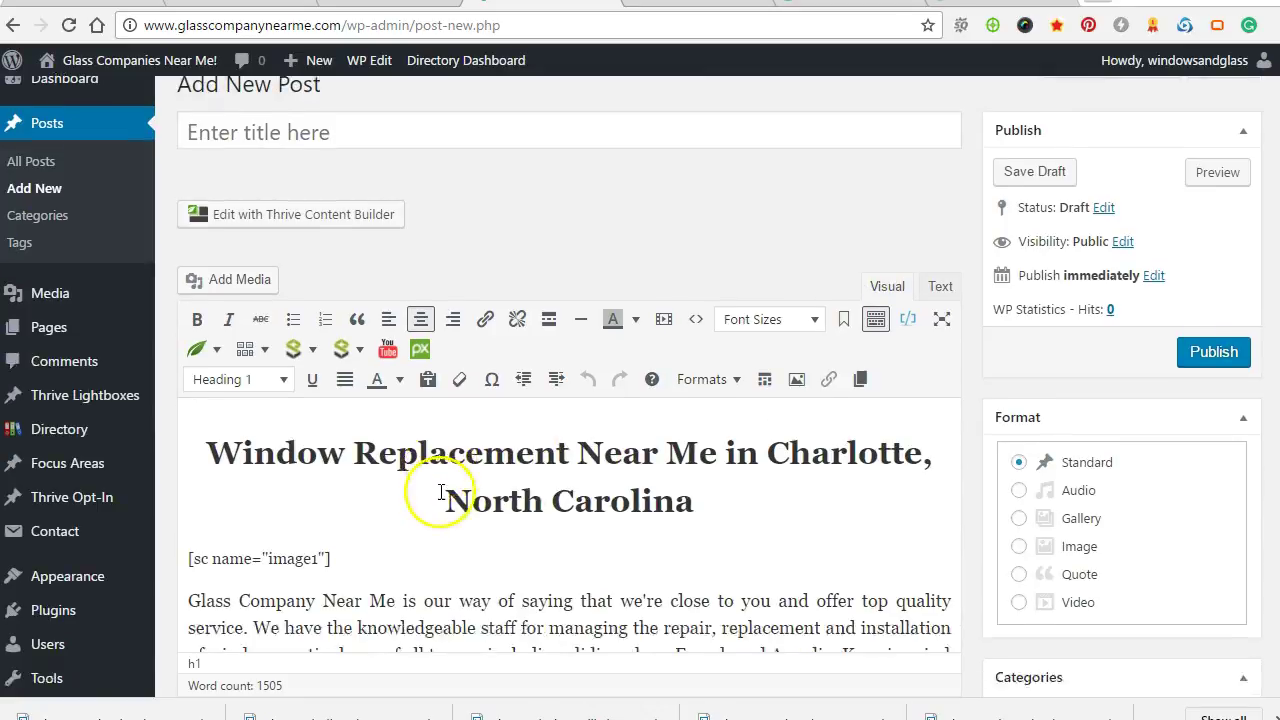
scroll(430, 495, "down", 10)
scroll(420, 460, "up", 5)
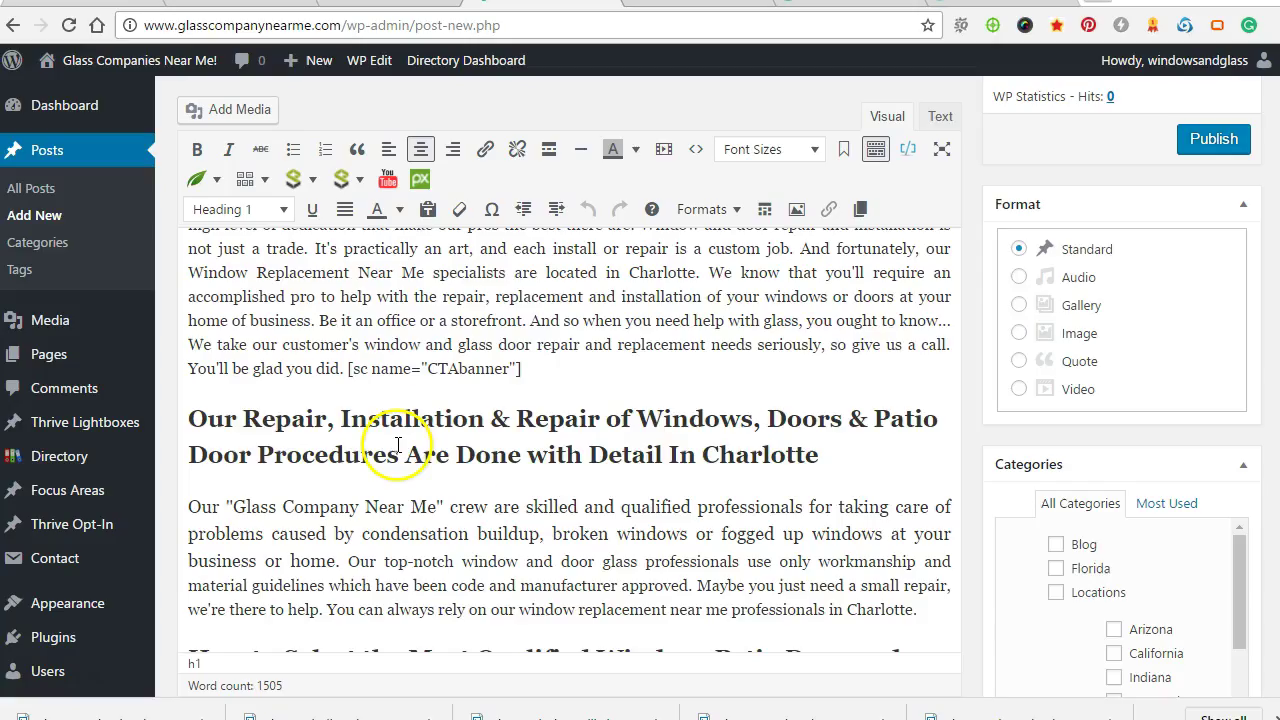
scroll(397, 444, "up", 10)
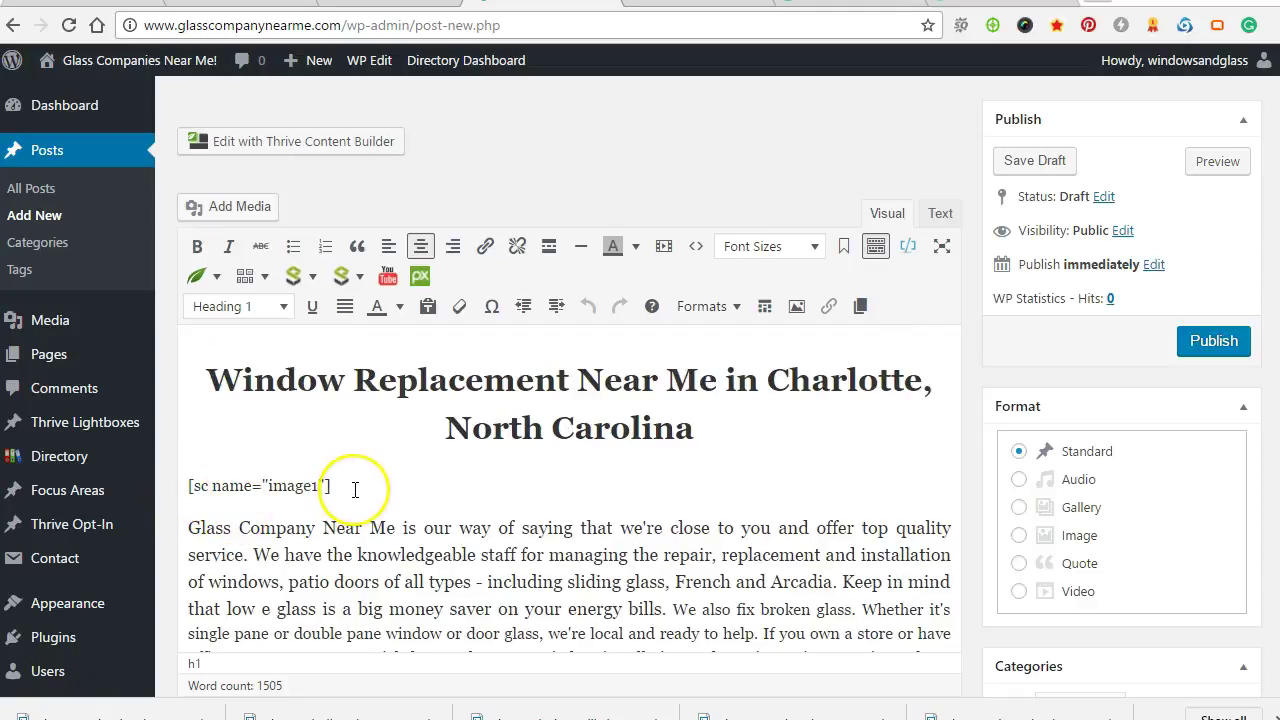
Change the image number in the post's image shortcode to 2
left_click(318, 485)
key("BackSpace")
type("2")
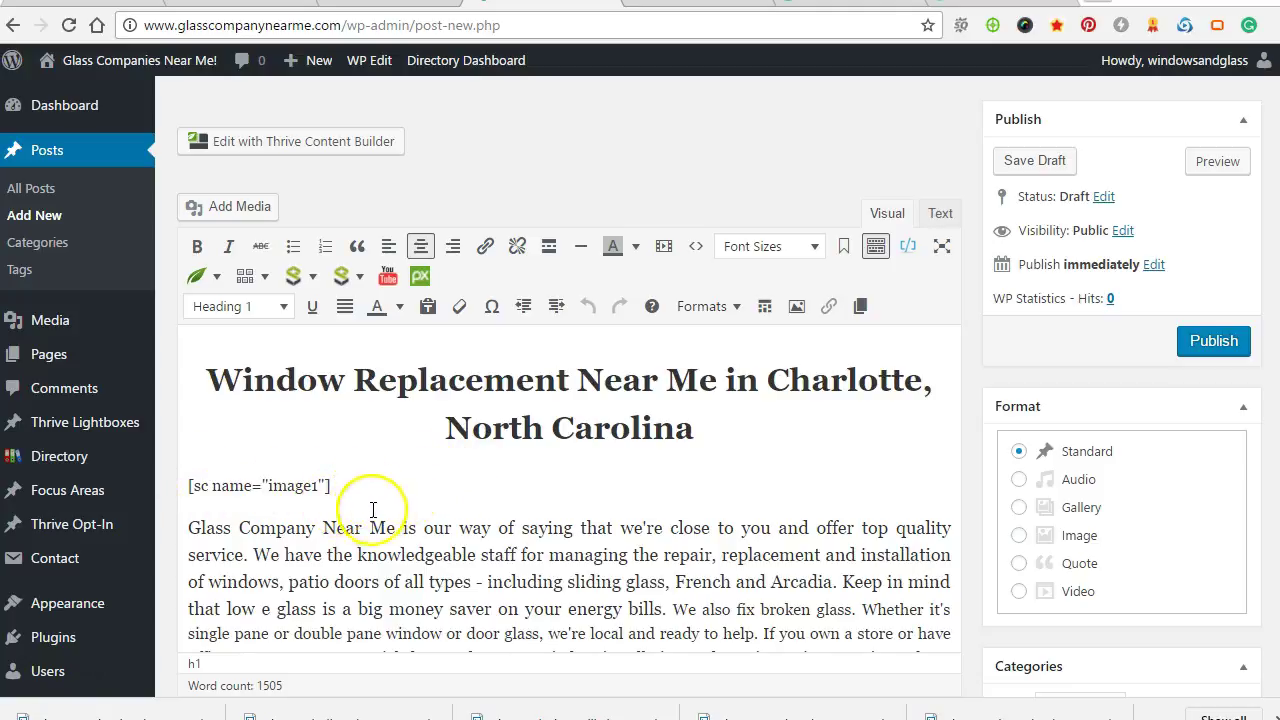
scroll(426, 430, "up", 1)
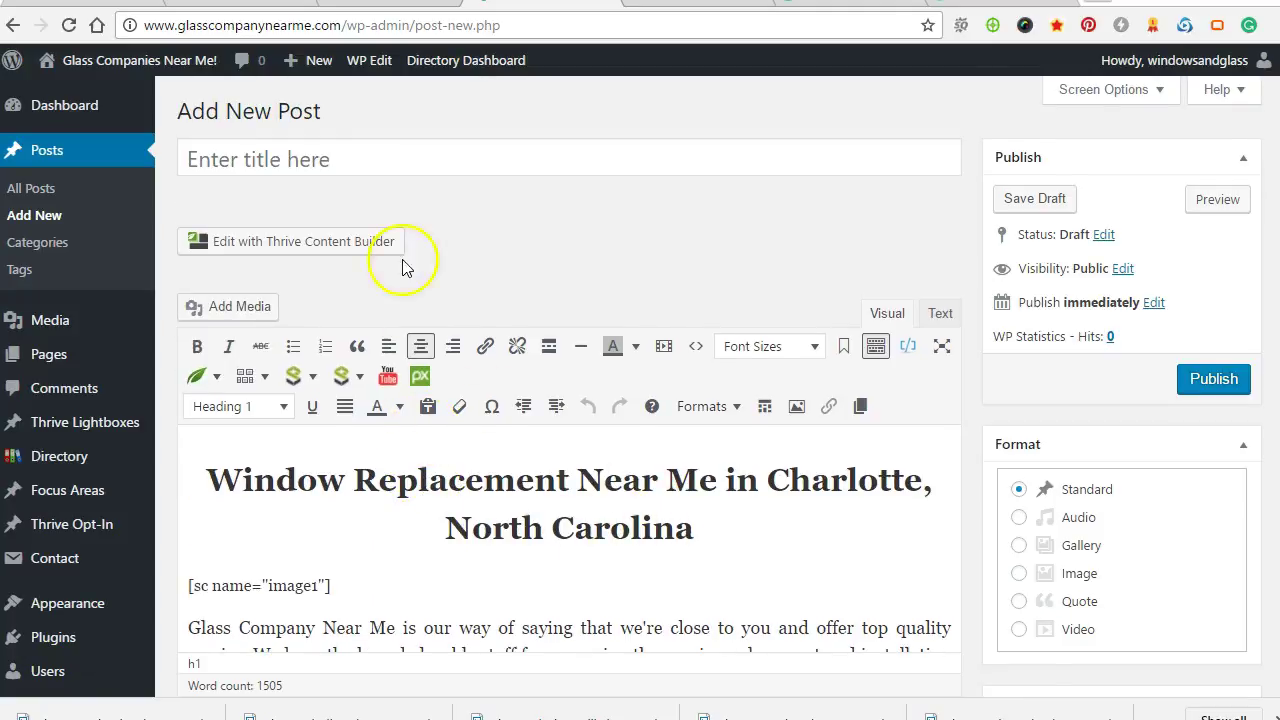
scroll(415, 590, "down", 2)
scroll(415, 592, "up", 2)
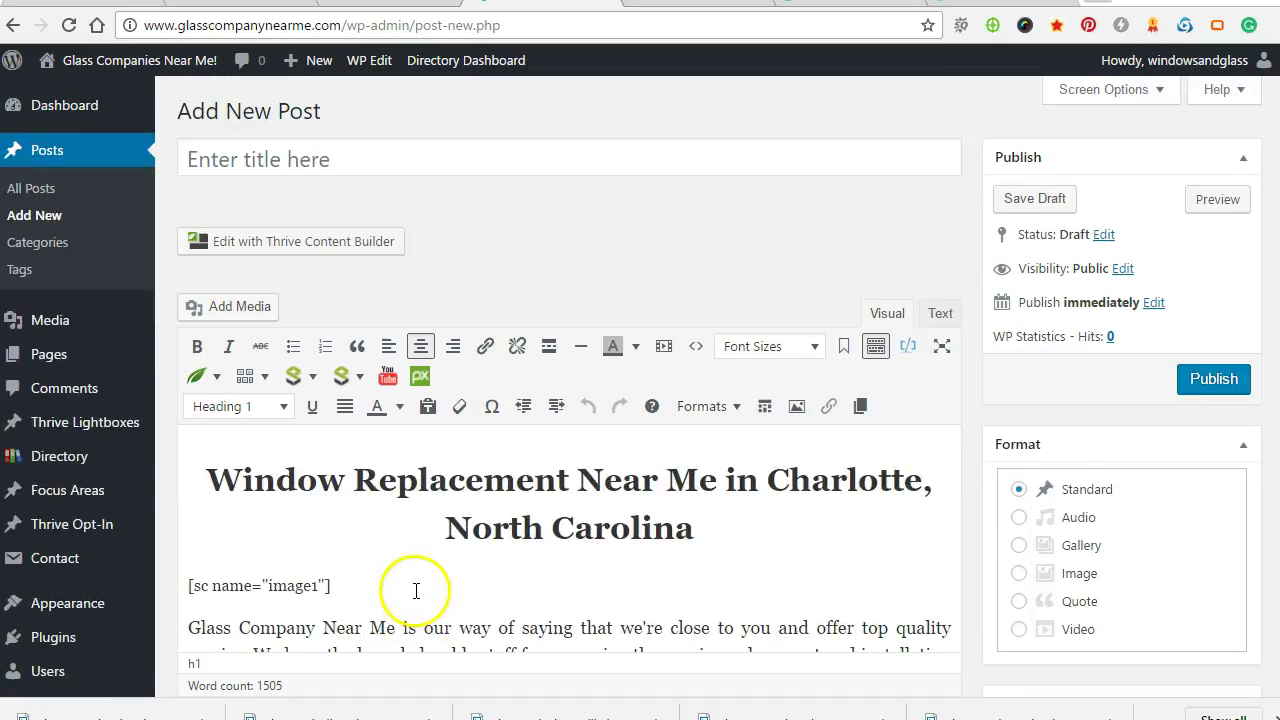
Enter the post title, beginning with 'Cha' for the Charlotte article
left_click(234, 157)
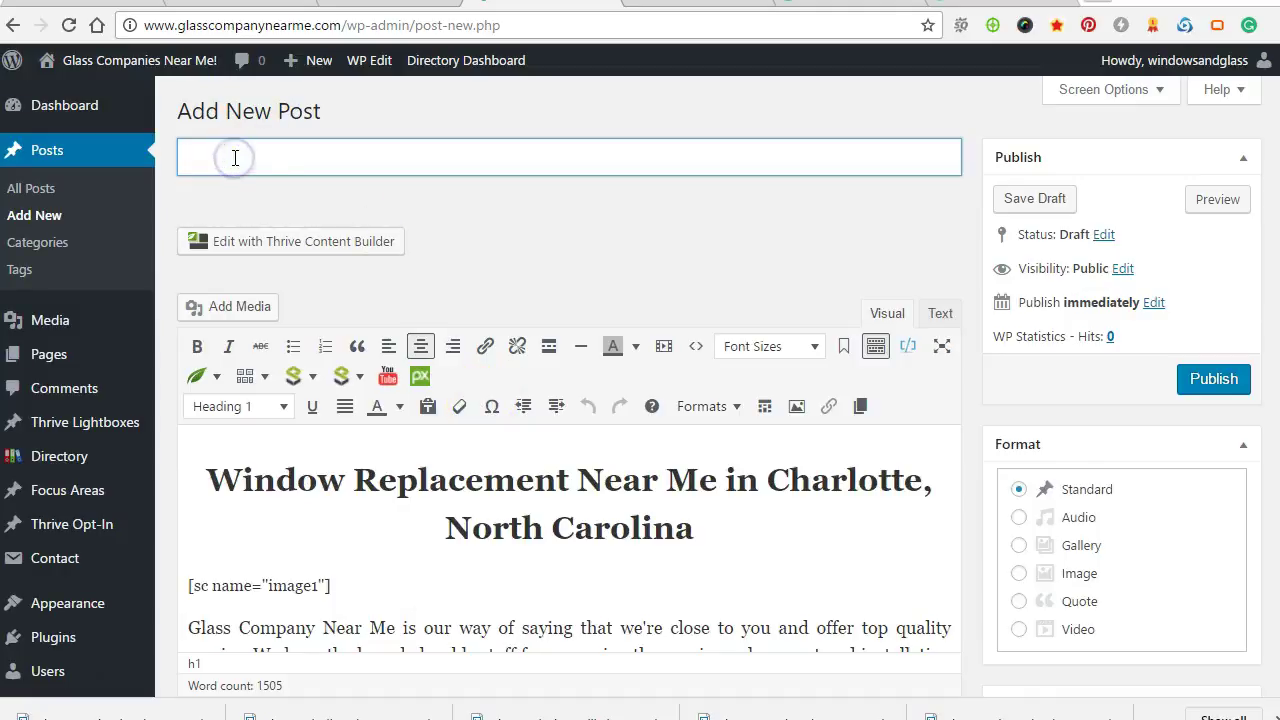
type("Charlotte NC")
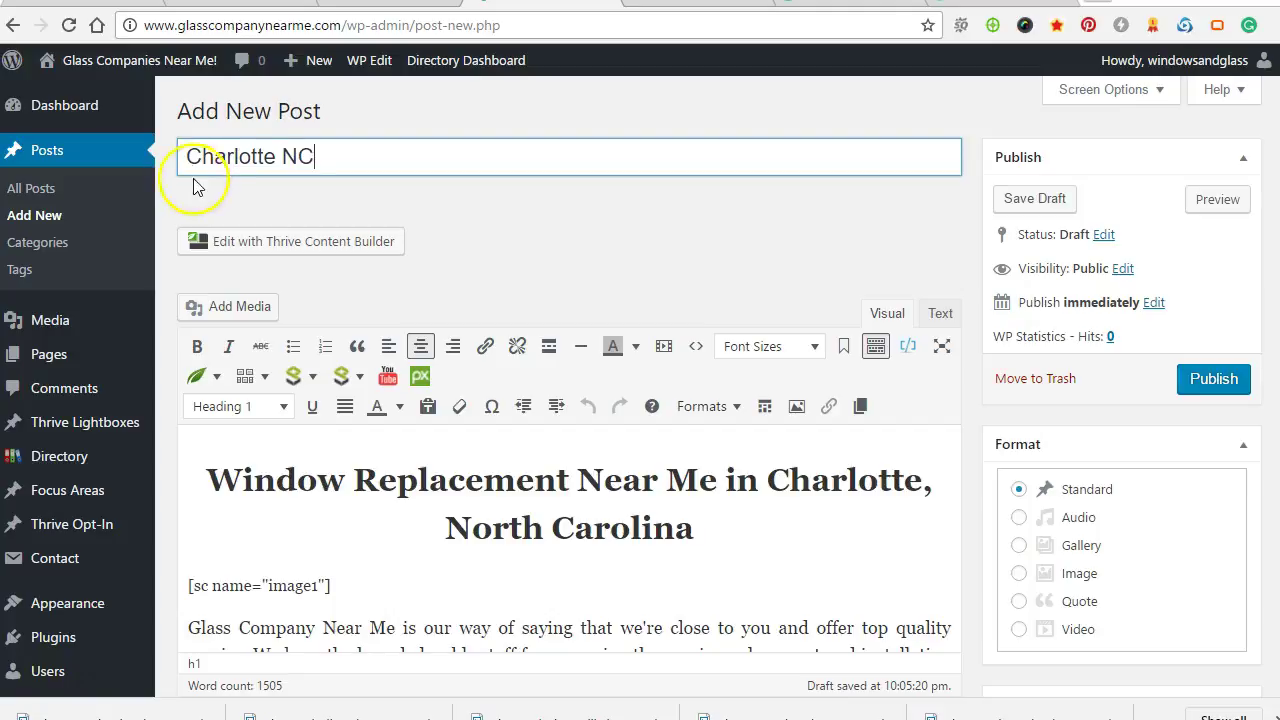
scroll(940, 483, "down", 3)
scroll(1020, 470, "down", 2)
scroll(1062, 570, "up", 2)
scroll(1062, 570, "up", 1)
scroll(1068, 575, "down", 5)
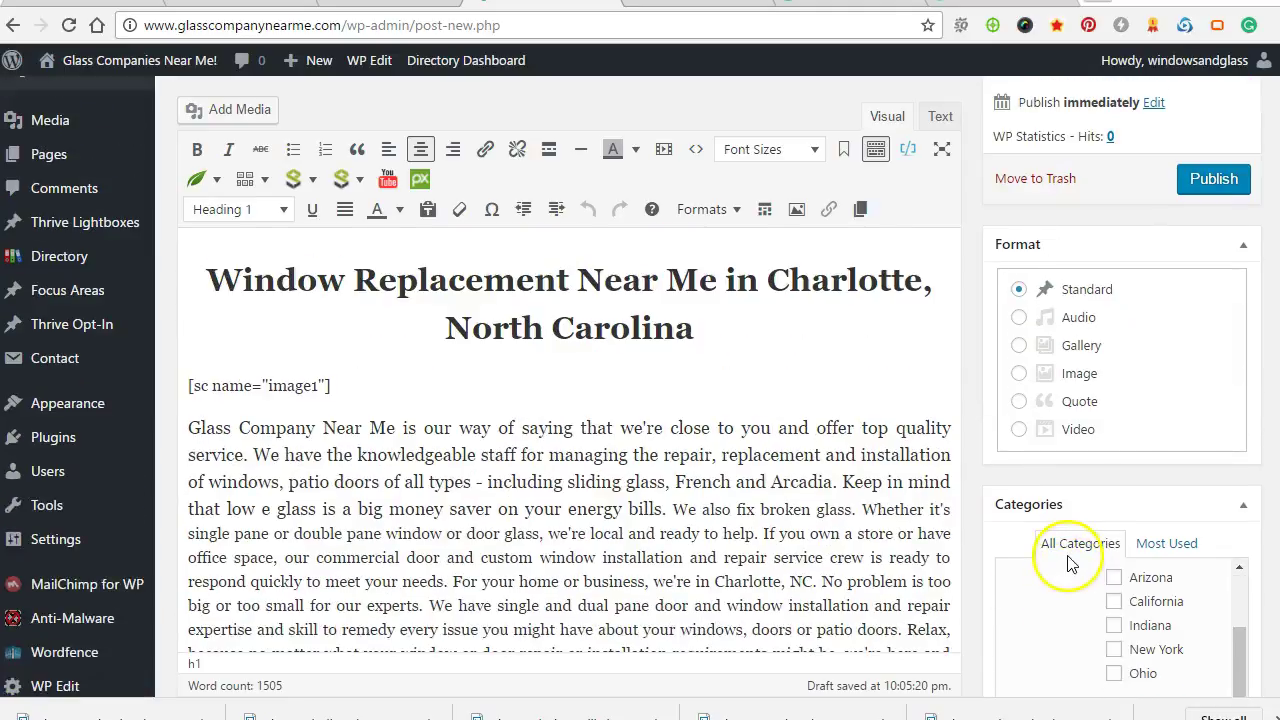
Add a North Carolina category under Locations, then close the featured image library unused
left_click(1068, 580)
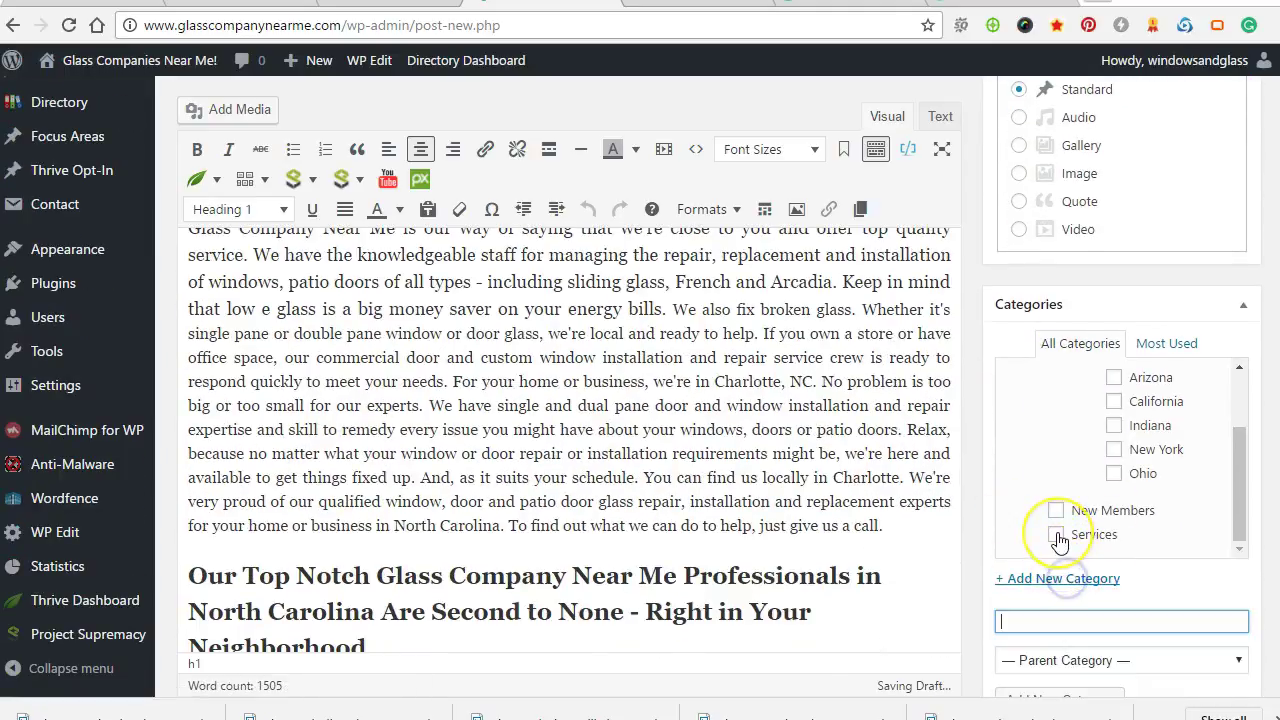
type("North Carolina")
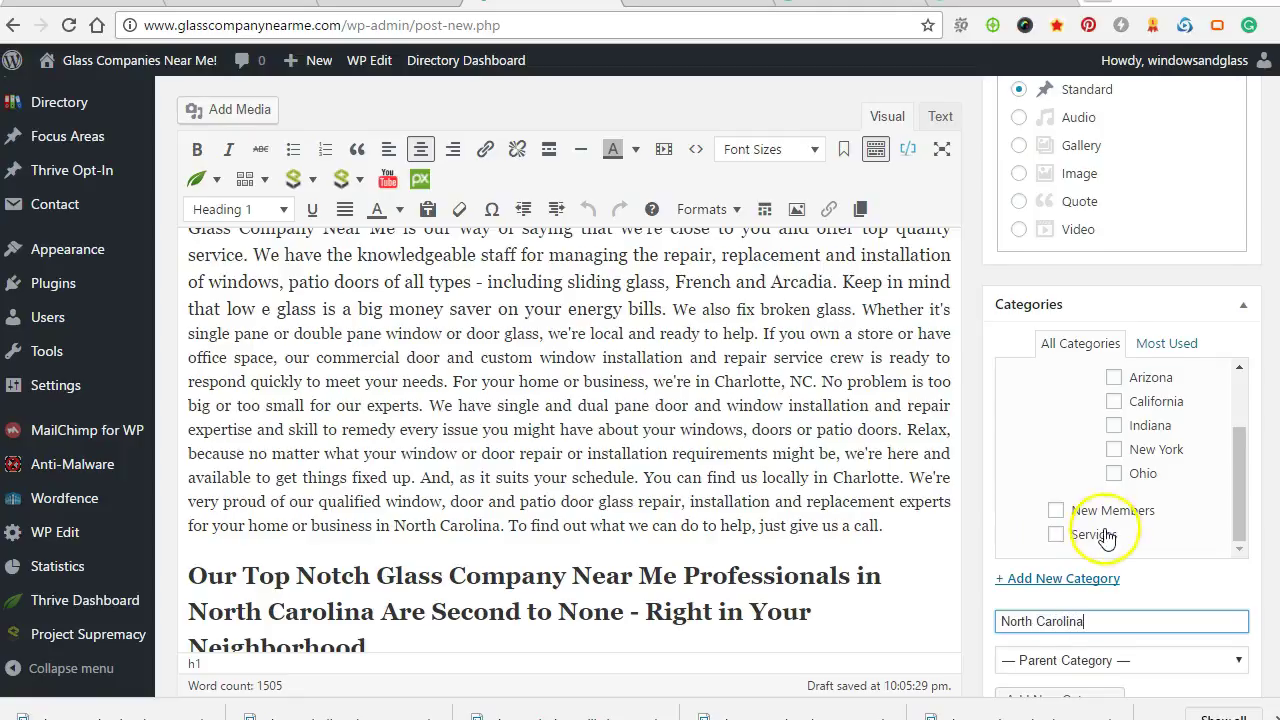
scroll(1105, 537, "down", 2)
left_click(1051, 458)
left_click(1048, 530)
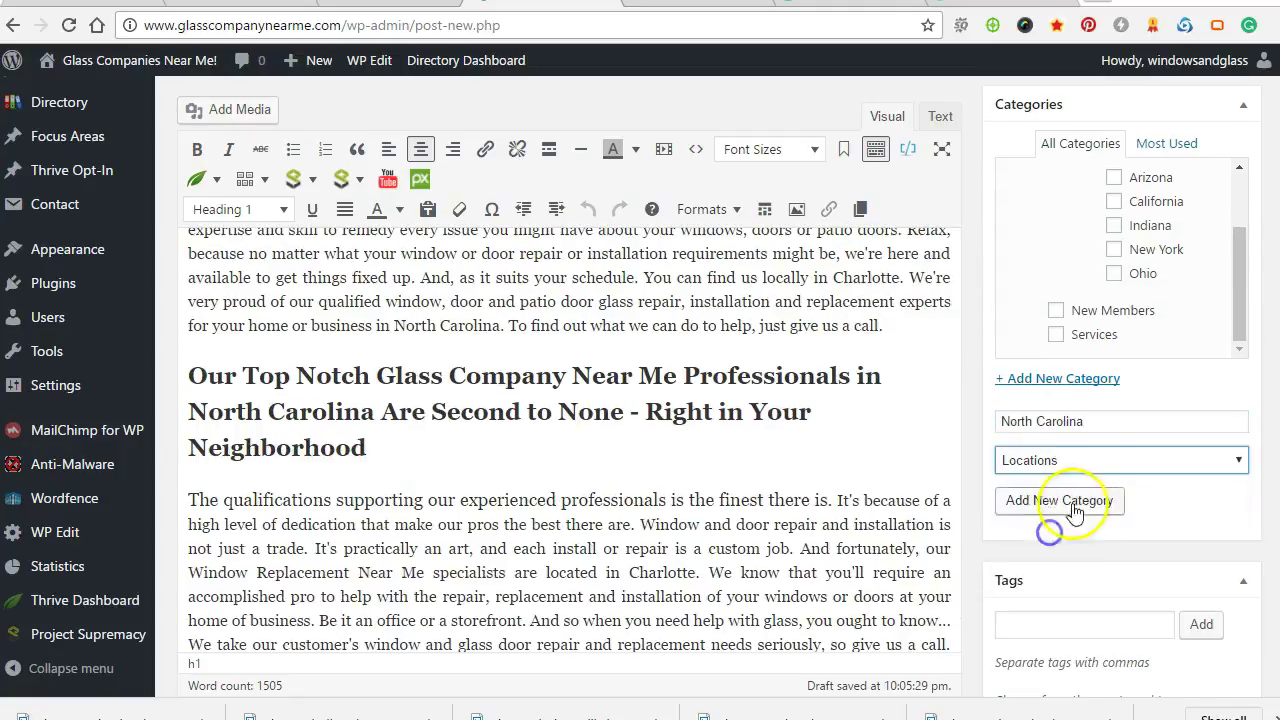
left_click(1070, 510)
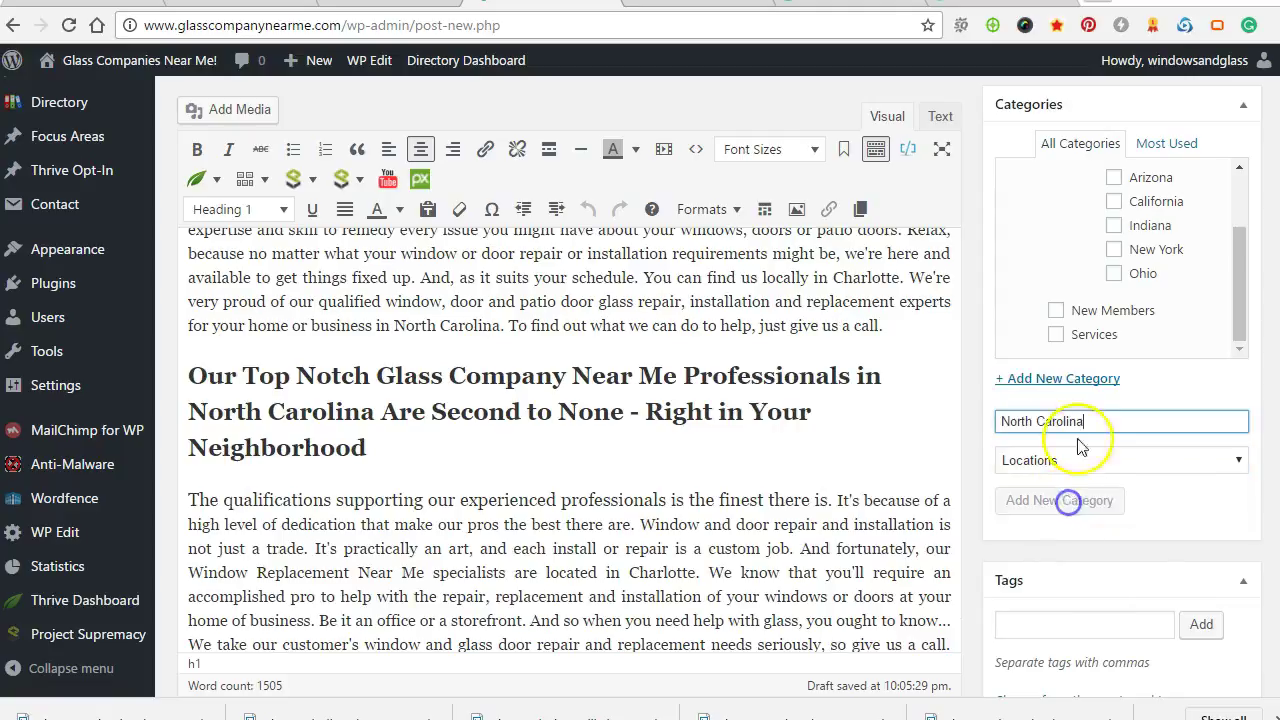
scroll(1080, 445, "up", 2)
mouse_move(1234, 457)
left_mouse_down()
mouse_move(1234, 423)
mouse_move(1234, 482)
left_mouse_up()
scroll(1017, 455, "down", 10)
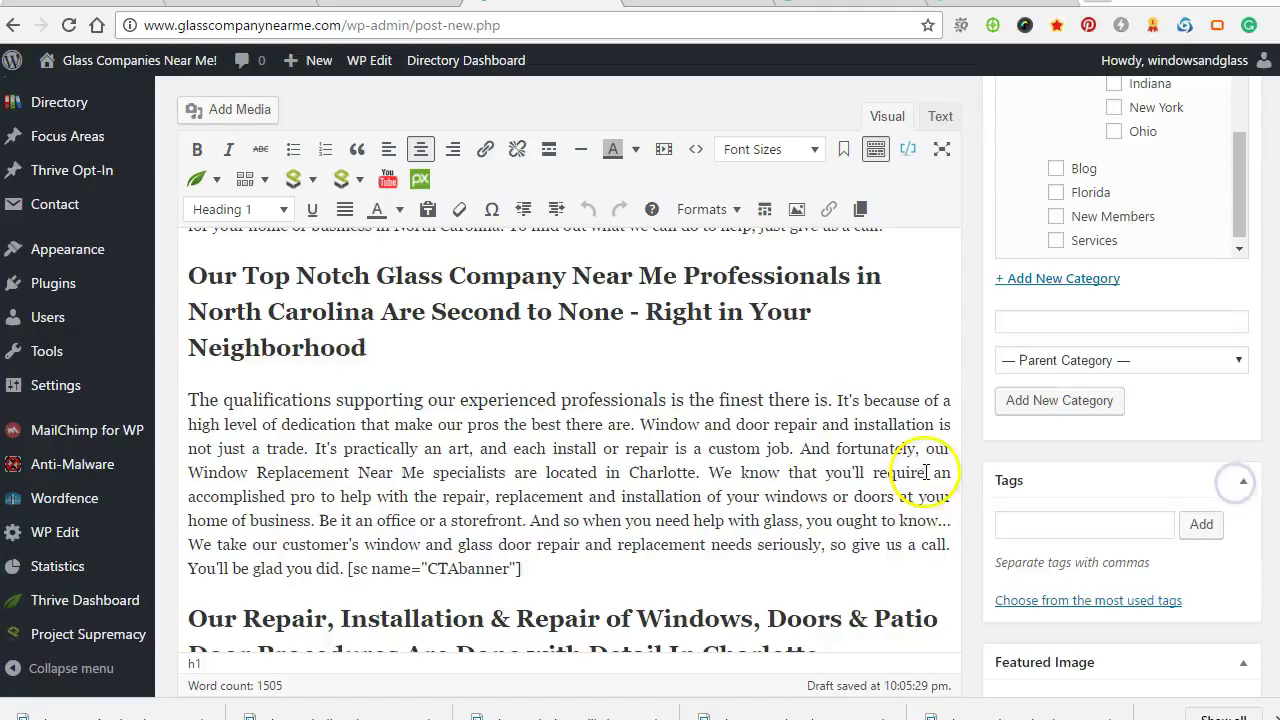
left_click(1021, 625)
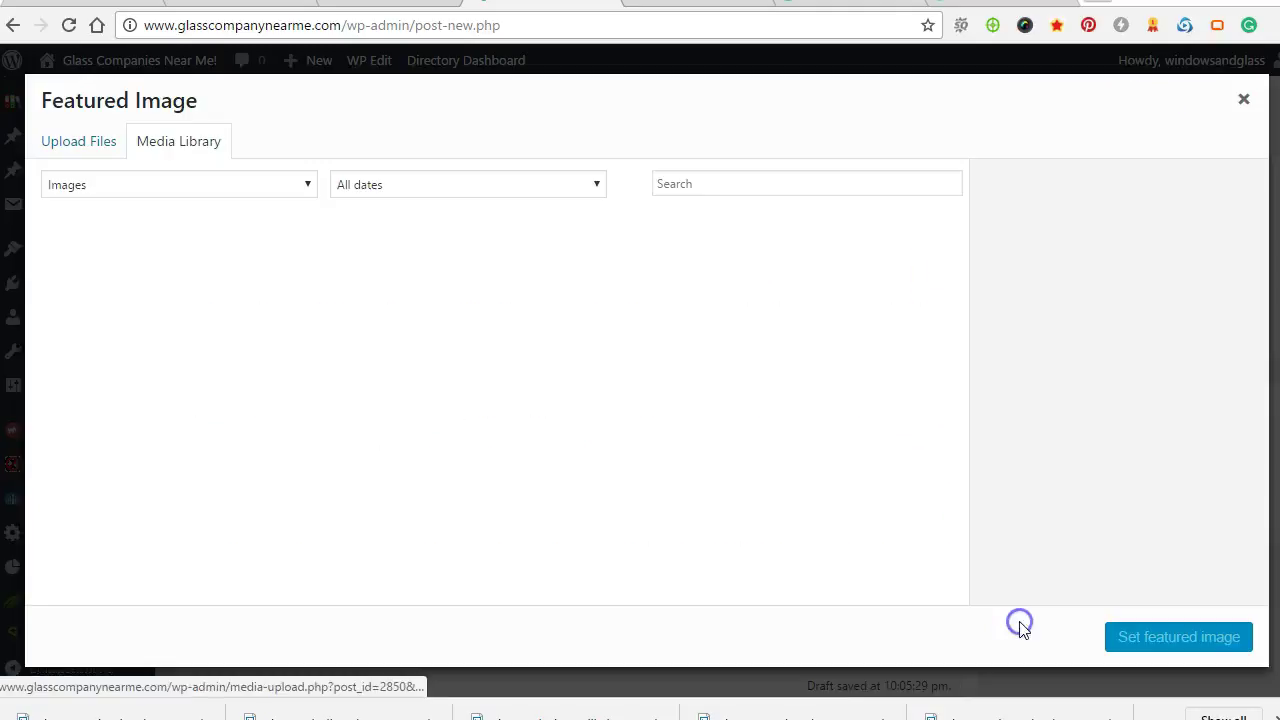
left_click(1245, 101)
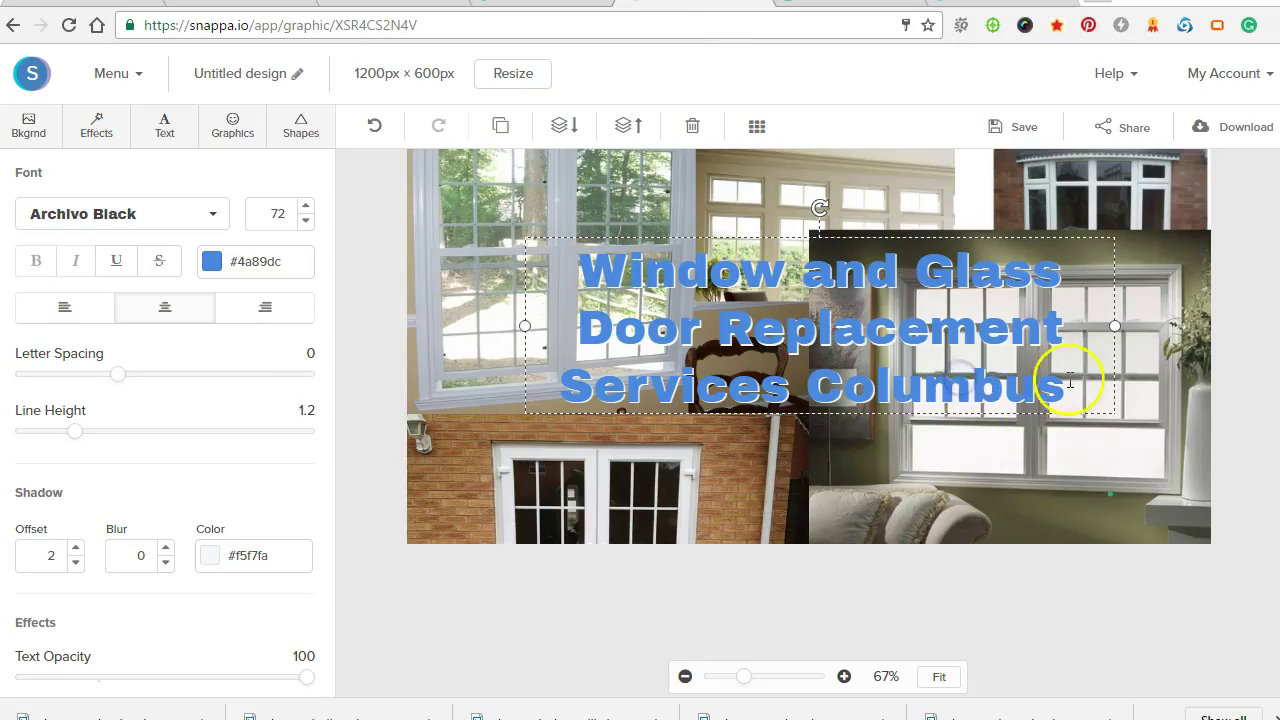
Replace 'Columbus' with 'Charlotte' in the Snappa banner headline
left_click_drag(1065, 386, 790, 366)
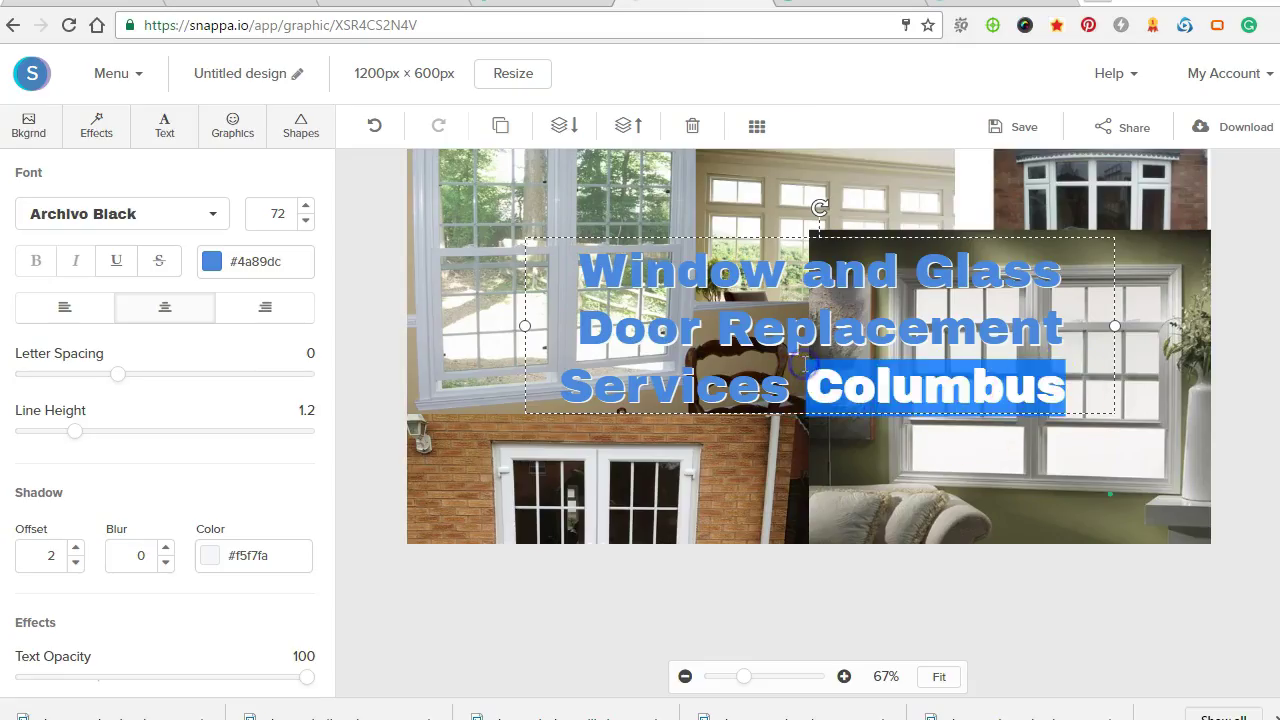
type("North C")
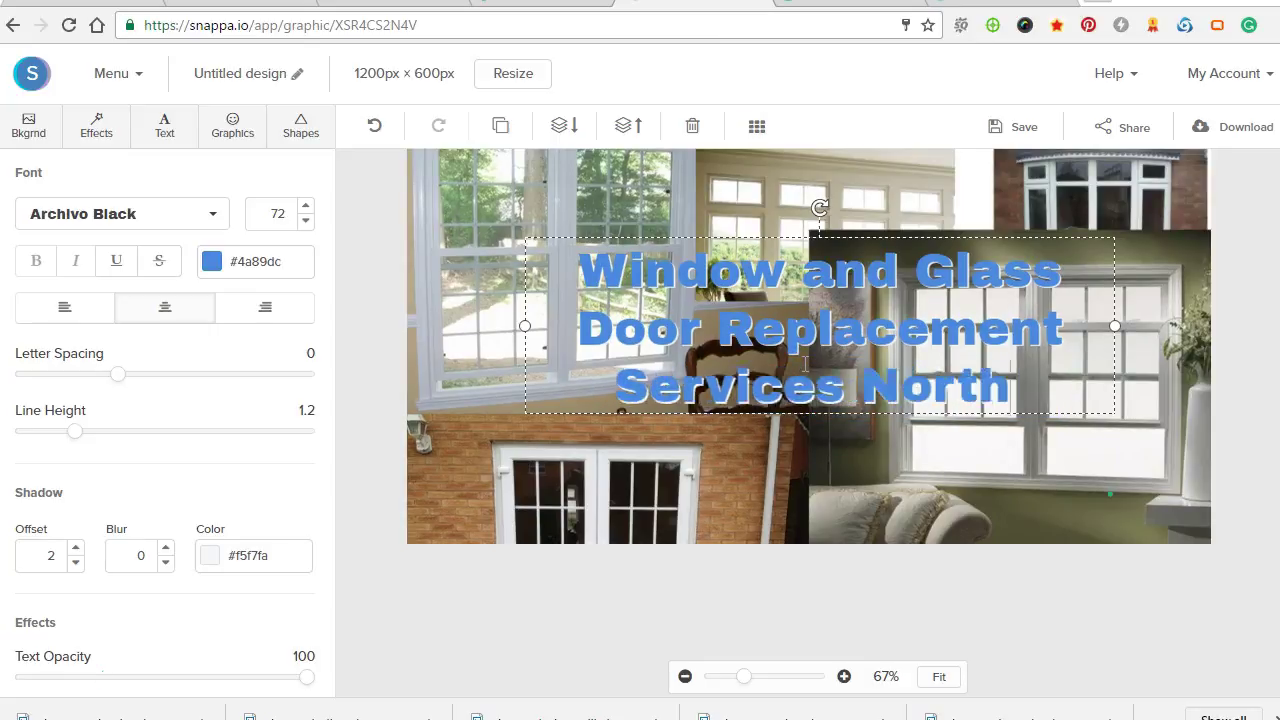
key("BackSpace")
key("BackSpace")
key("BackSpace")
key("BackSpace")
key("BackSpace")
key("BackSpace")
key("BackSpace")
type("Charlotte")
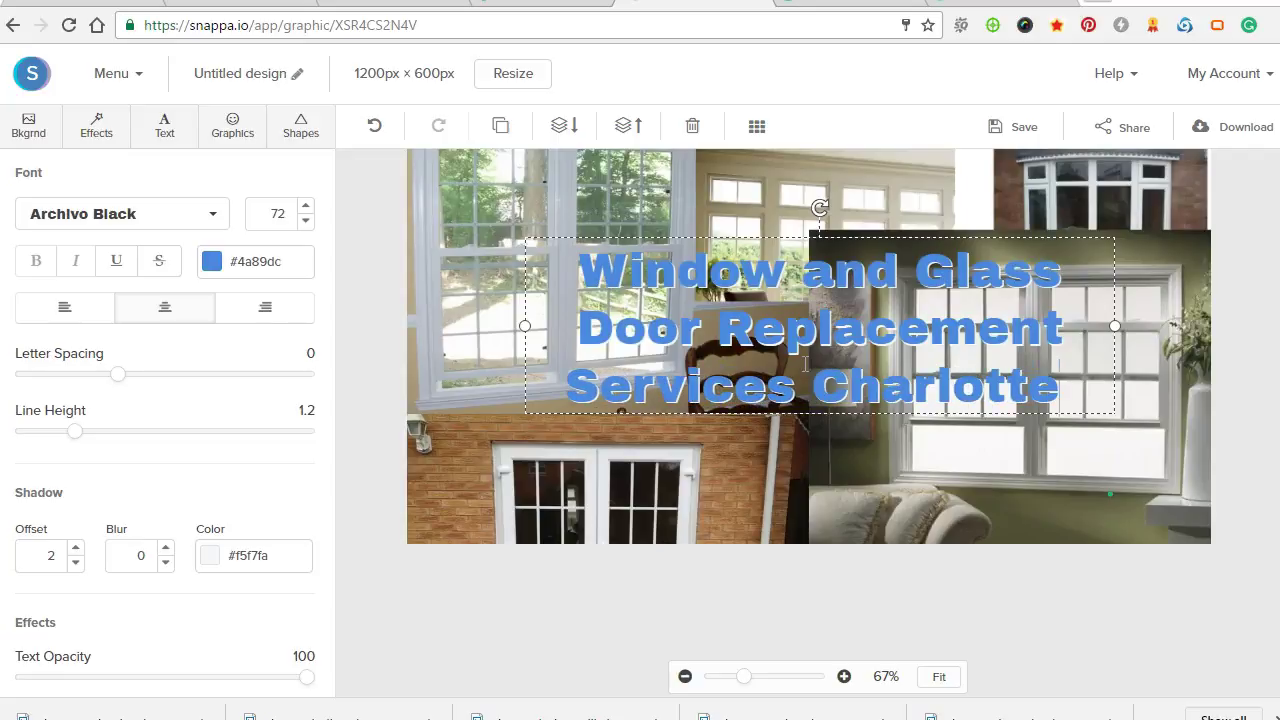
Download the banner as a web-optimized JPG named bannercharlotte
left_click(1243, 130)
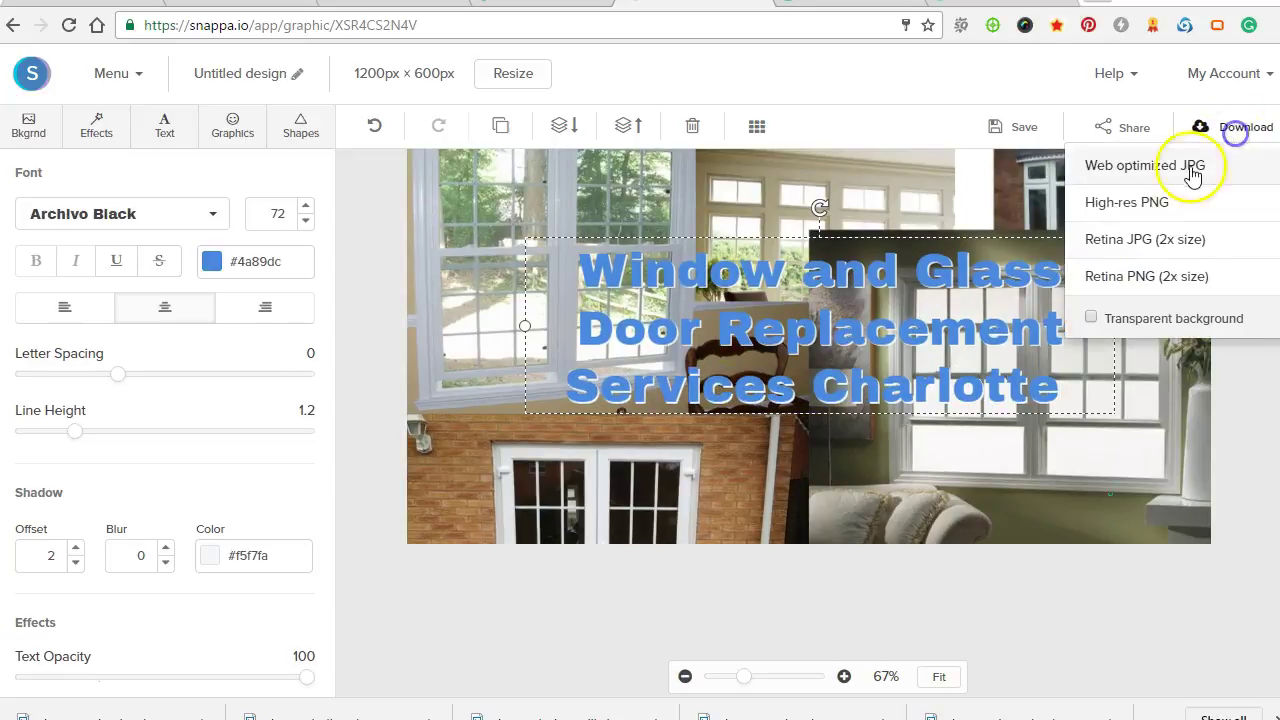
left_click(1195, 164)
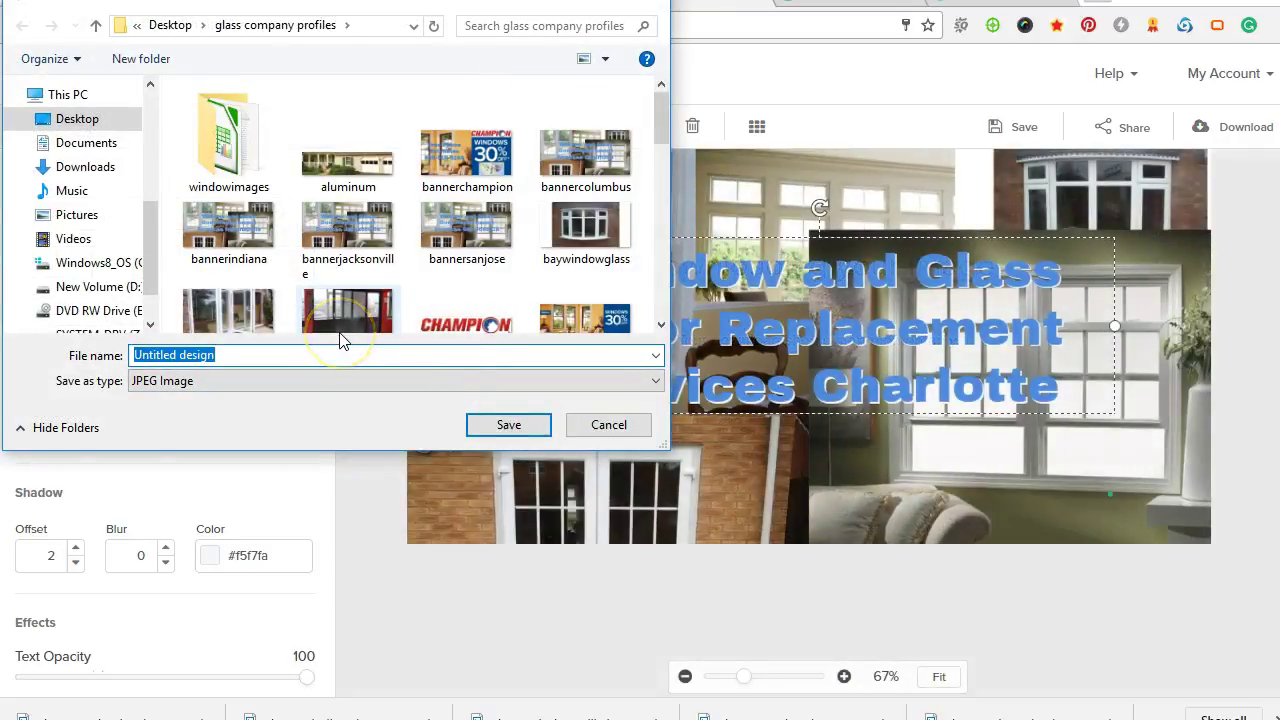
type("banner")
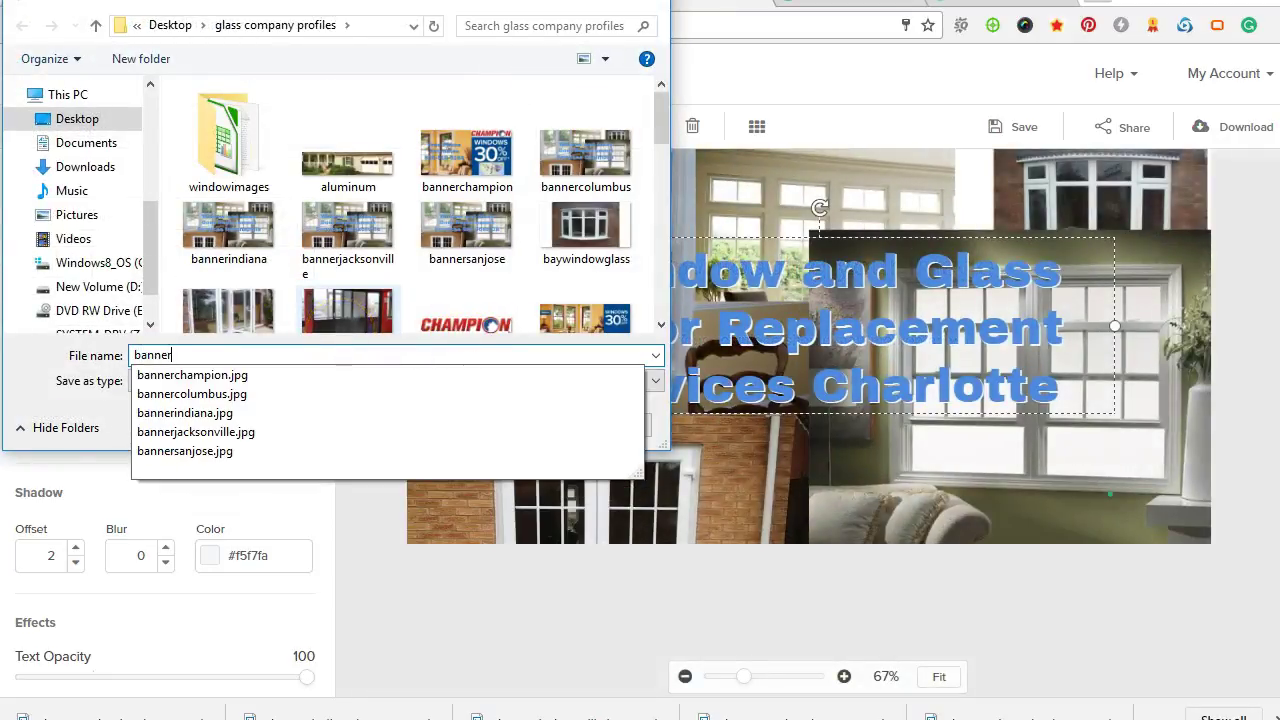
type("charlotte")
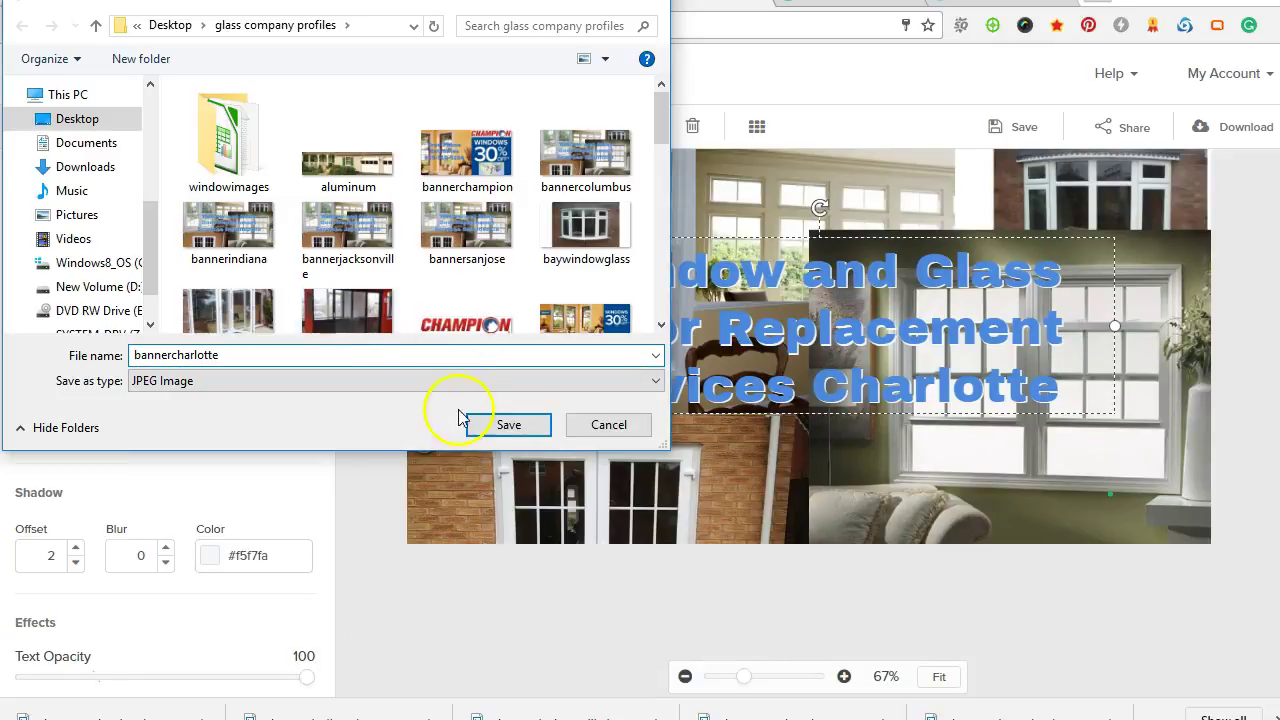
left_click(503, 425)
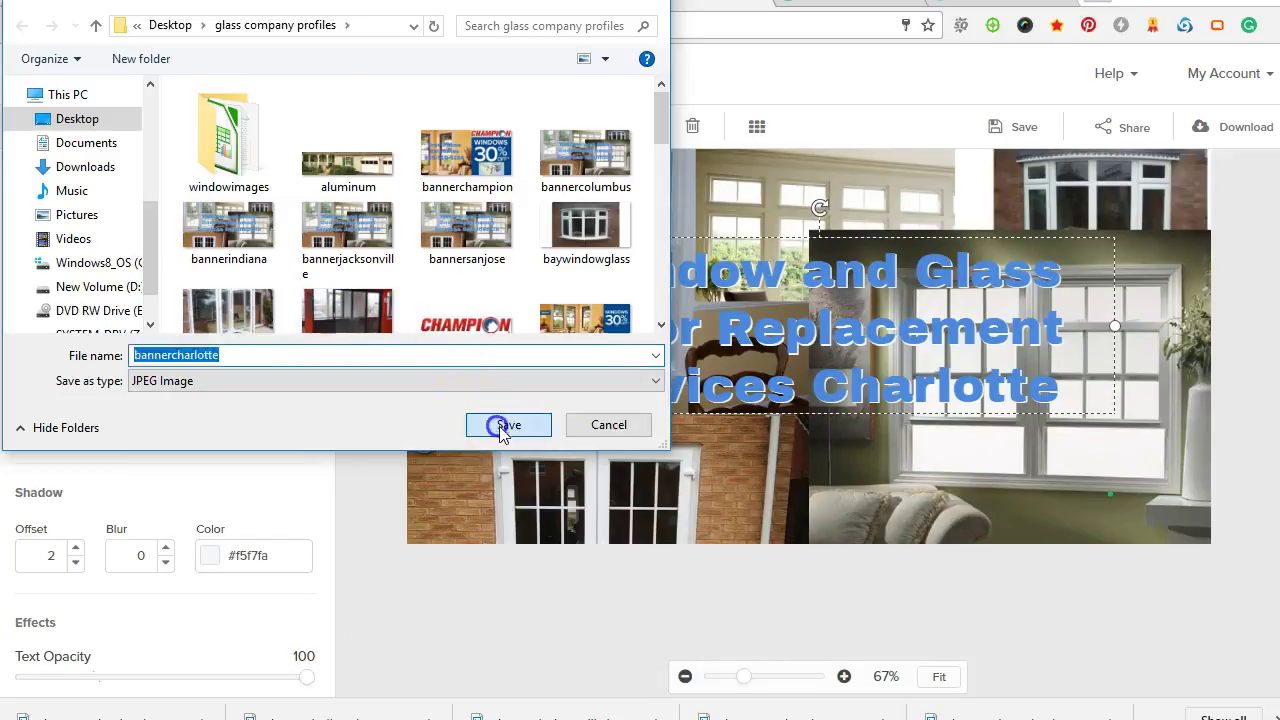
left_click(809, 2)
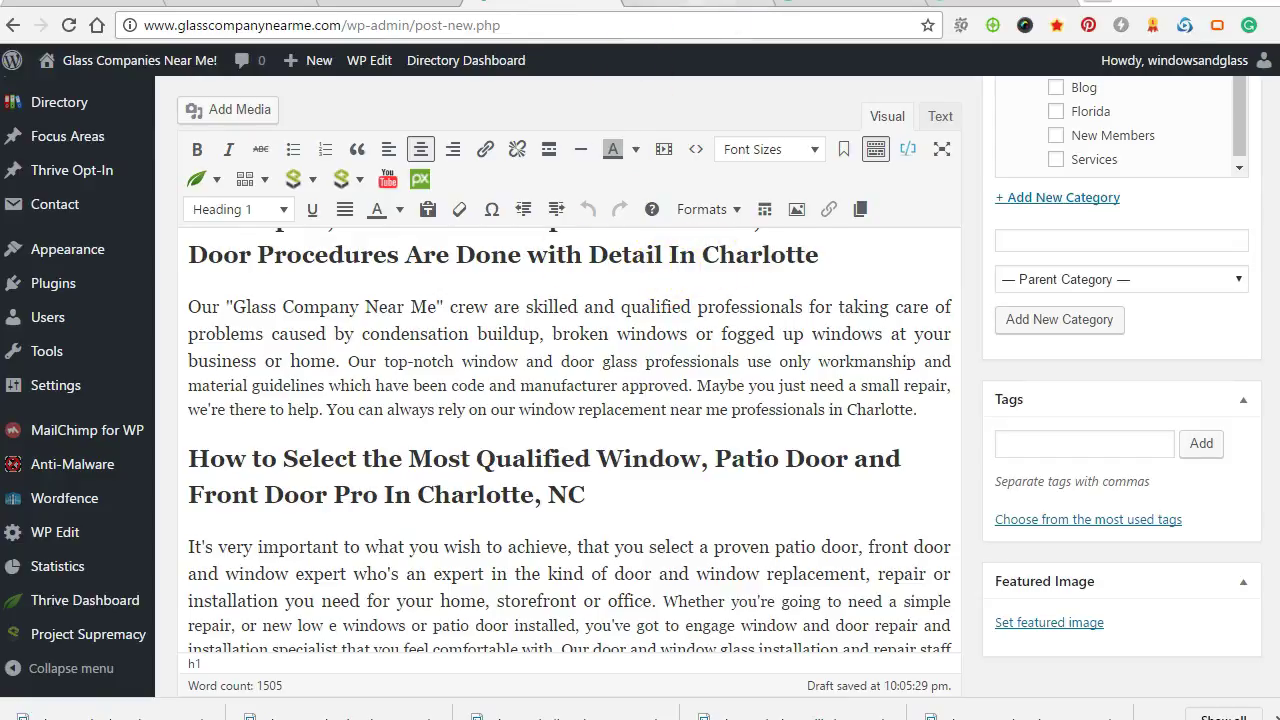
Upload bannercharlotte.jpg to the media library through the featured image picker
left_click(680, 3)
left_click(809, 2)
scroll(1014, 534, "down", 2)
left_click(1040, 621)
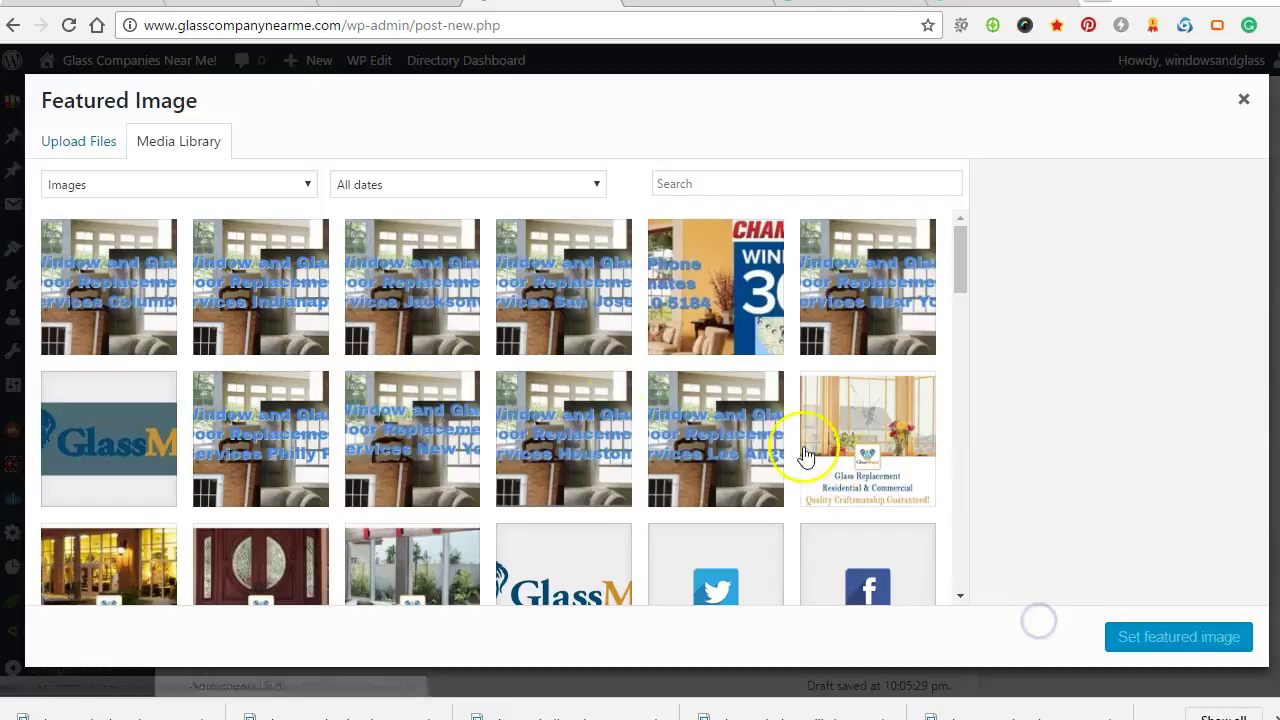
left_click(74, 140)
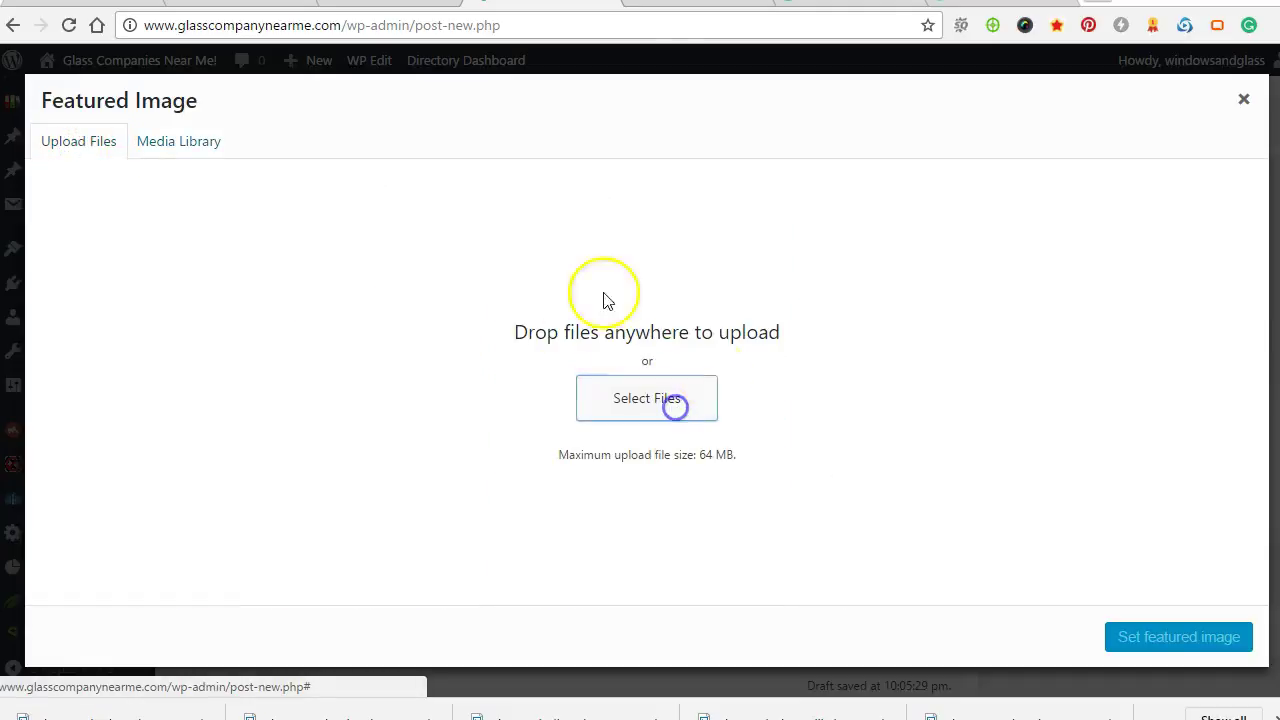
left_click(674, 403)
left_click(483, 259)
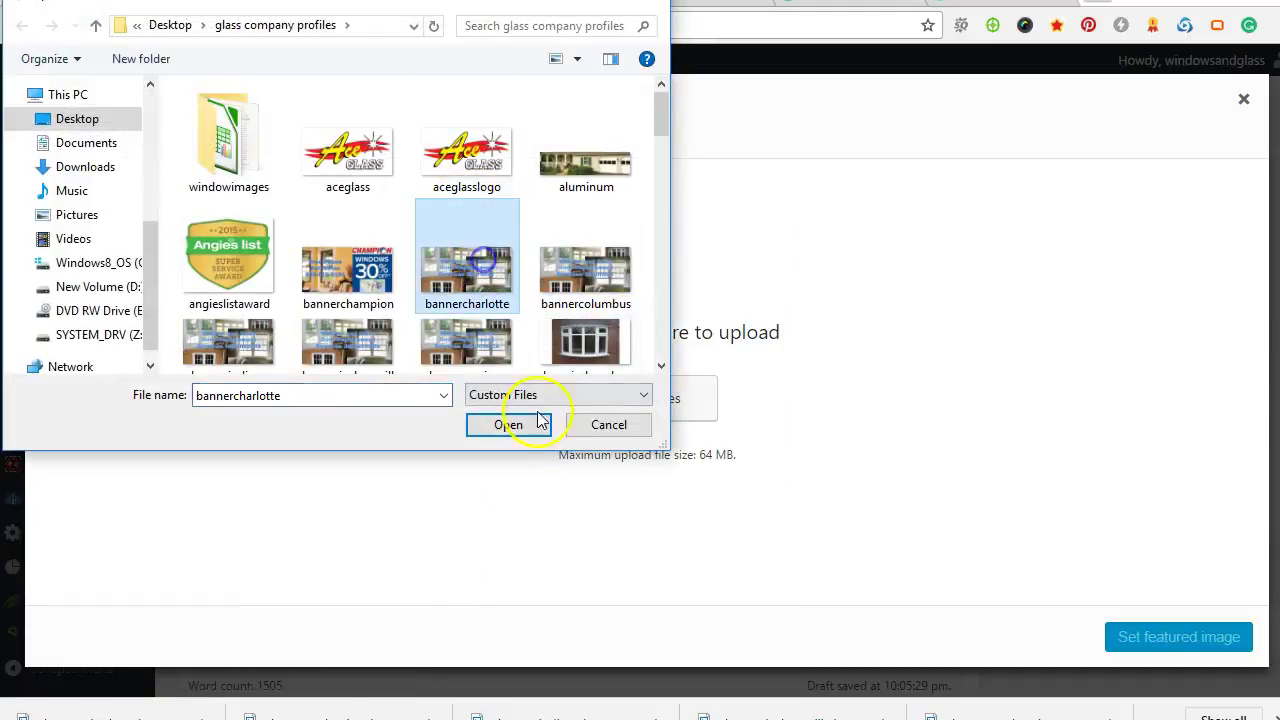
left_click(510, 425)
Give the Charlotte banner alt text 'window and glass replacement banner charlotte' and set it as featured image
left_click(1108, 498)
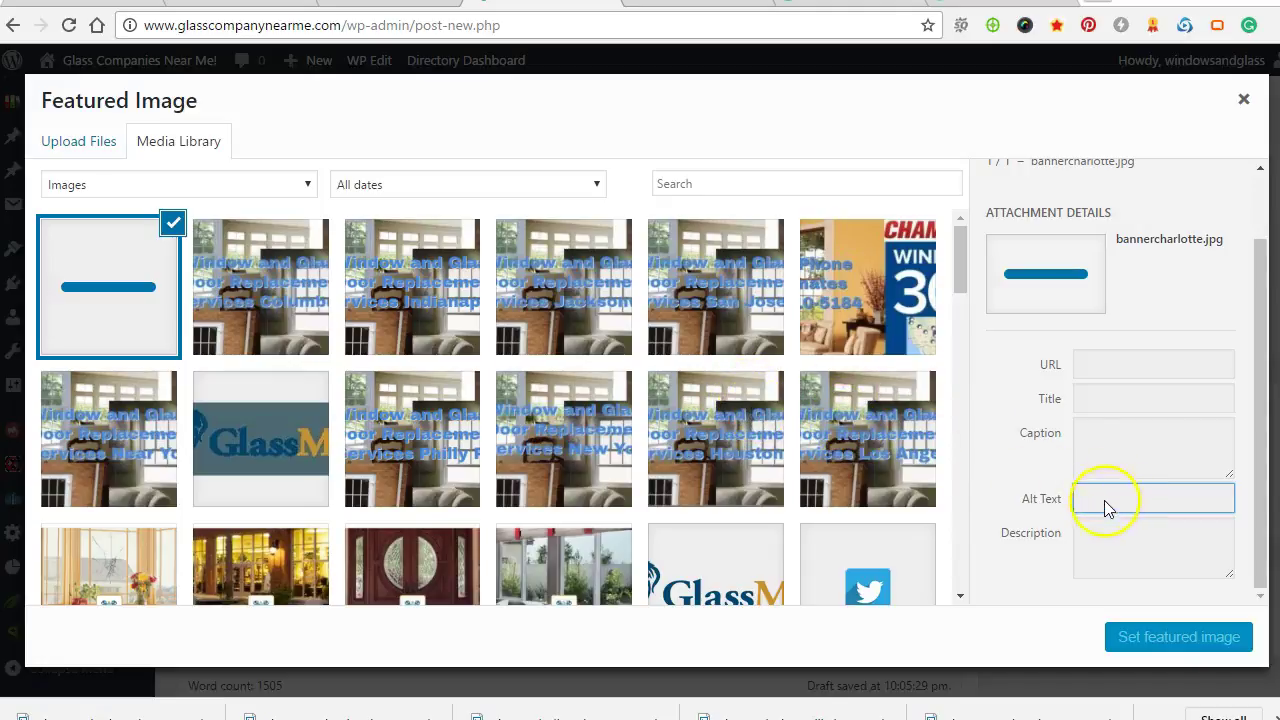
left_click(1100, 400)
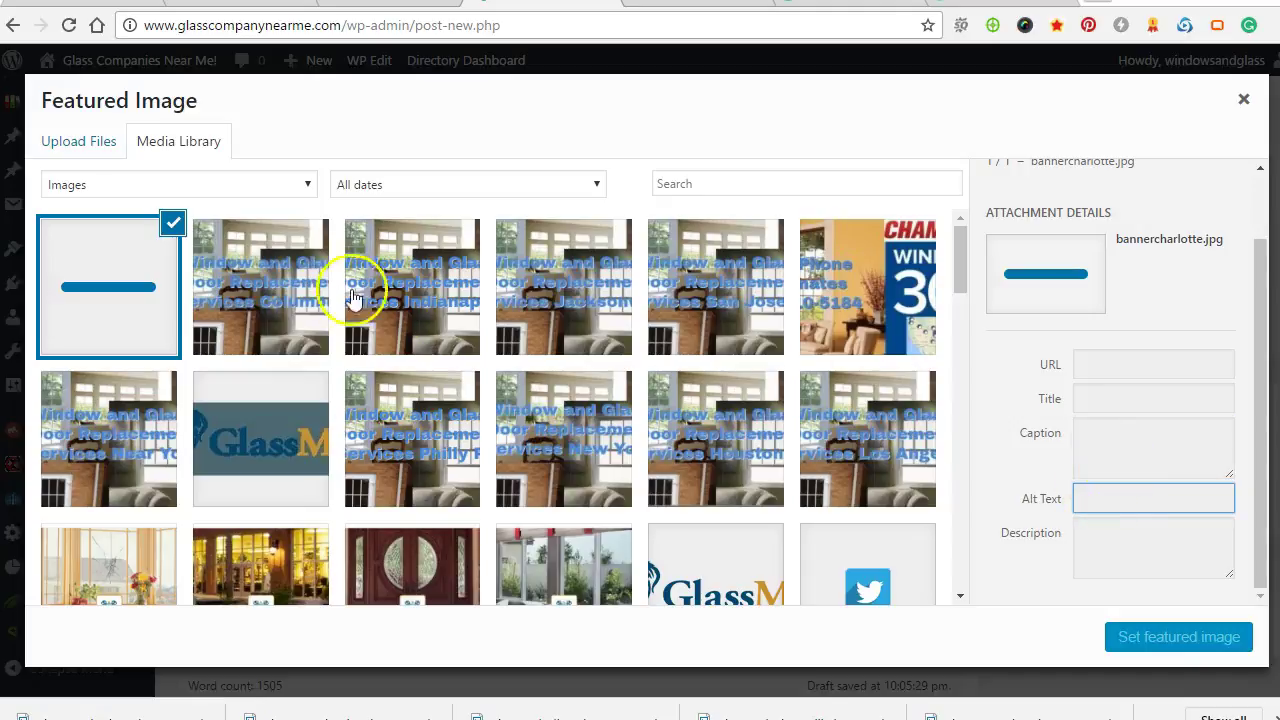
left_click(283, 312)
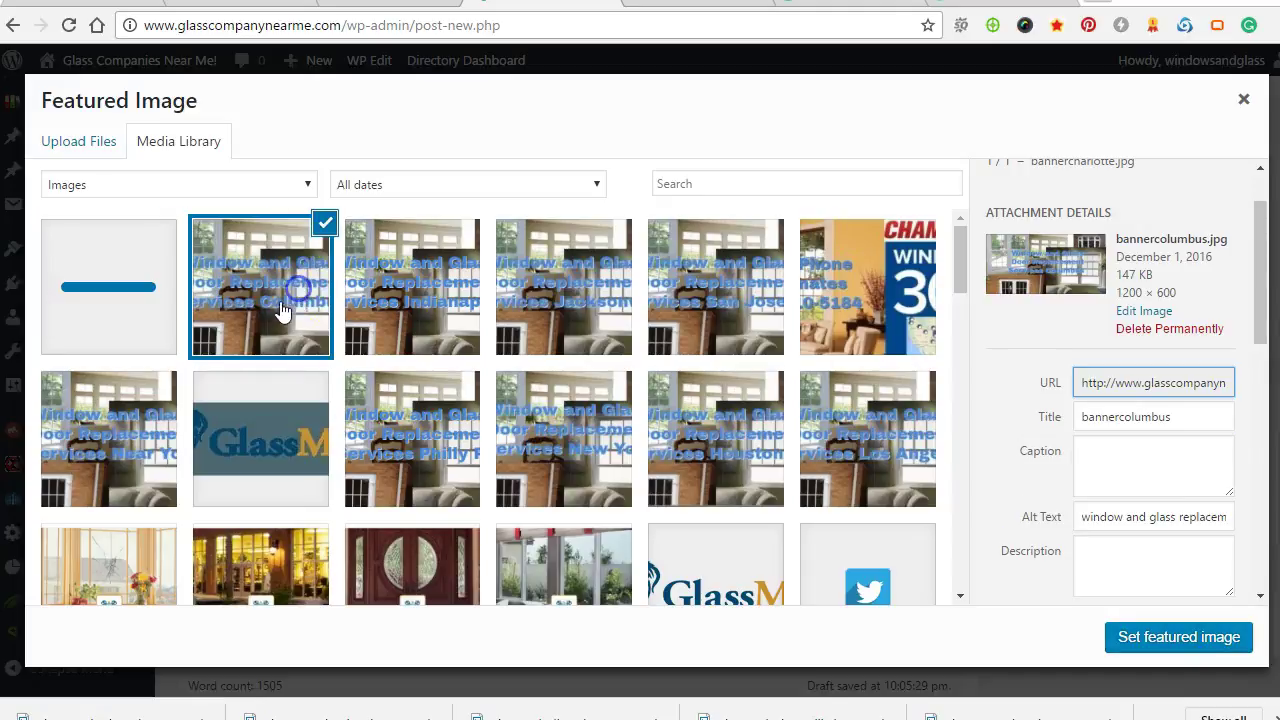
left_click(109, 273)
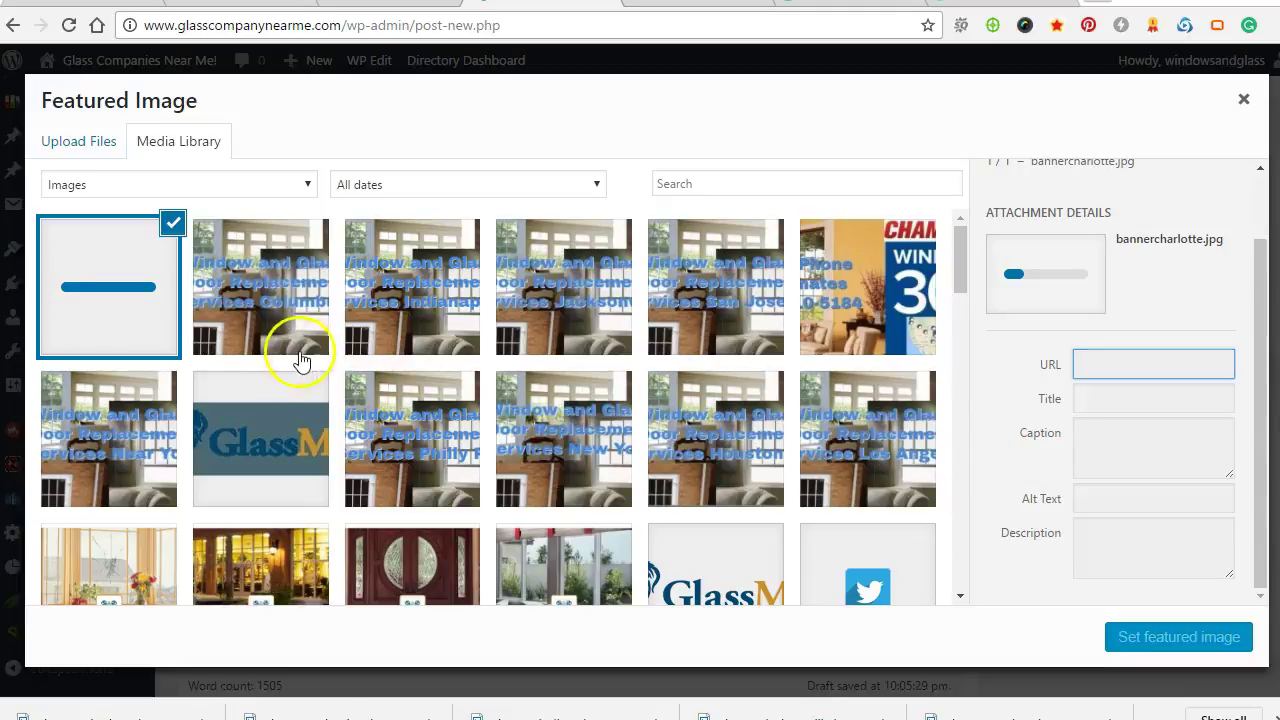
left_click(1107, 494)
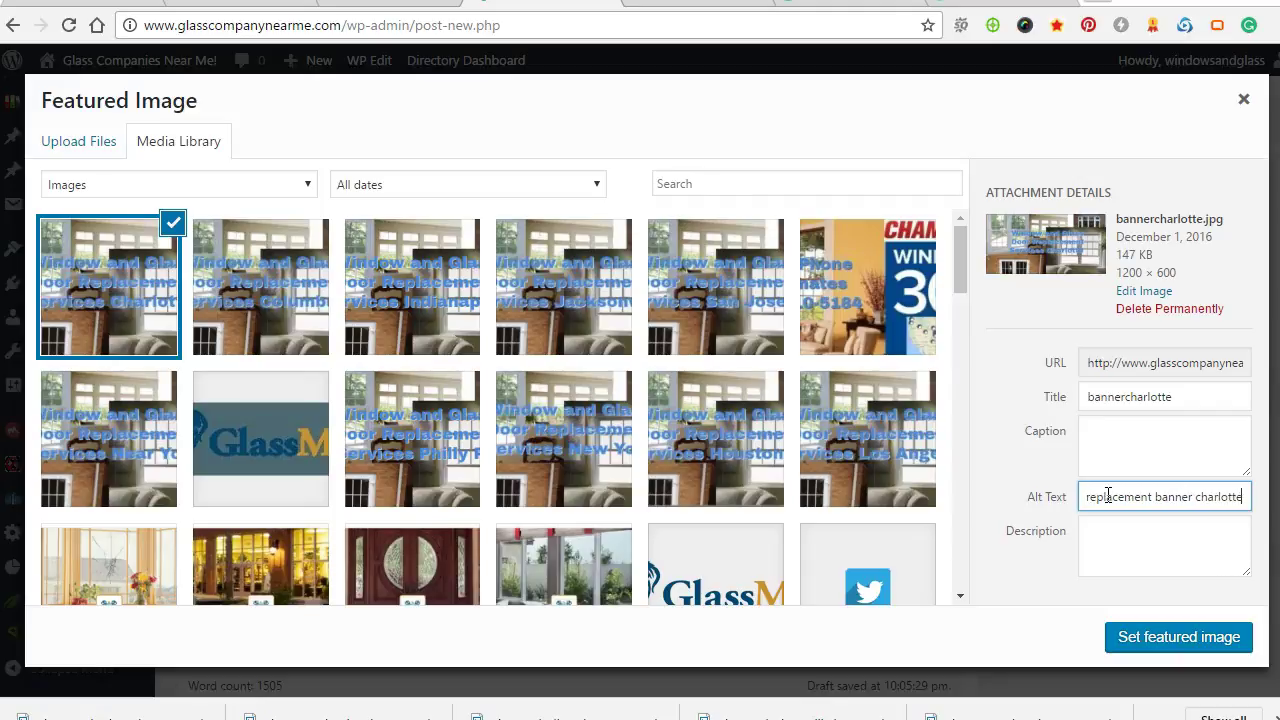
left_click(1158, 640)
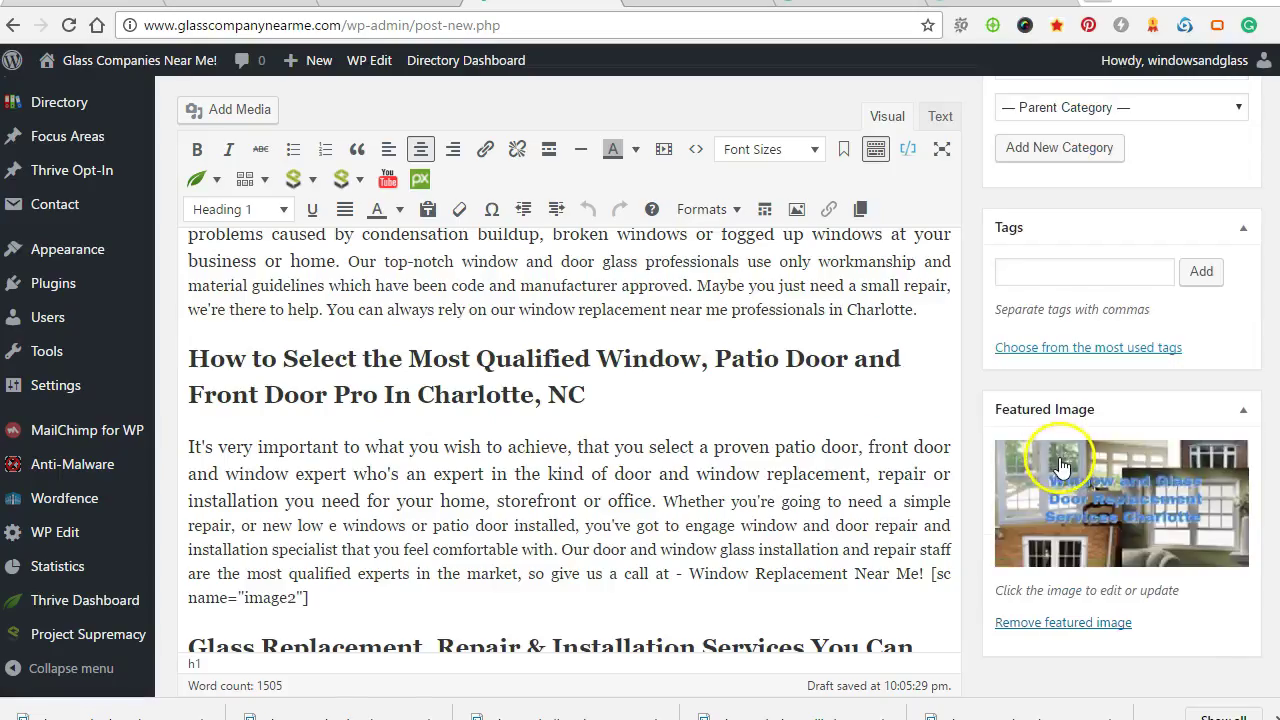
Look up 'charlotte' to geotag the banner at 35.2270869, -80.84312669999997
scroll(1063, 467, "down", 3)
left_click(1063, 467)
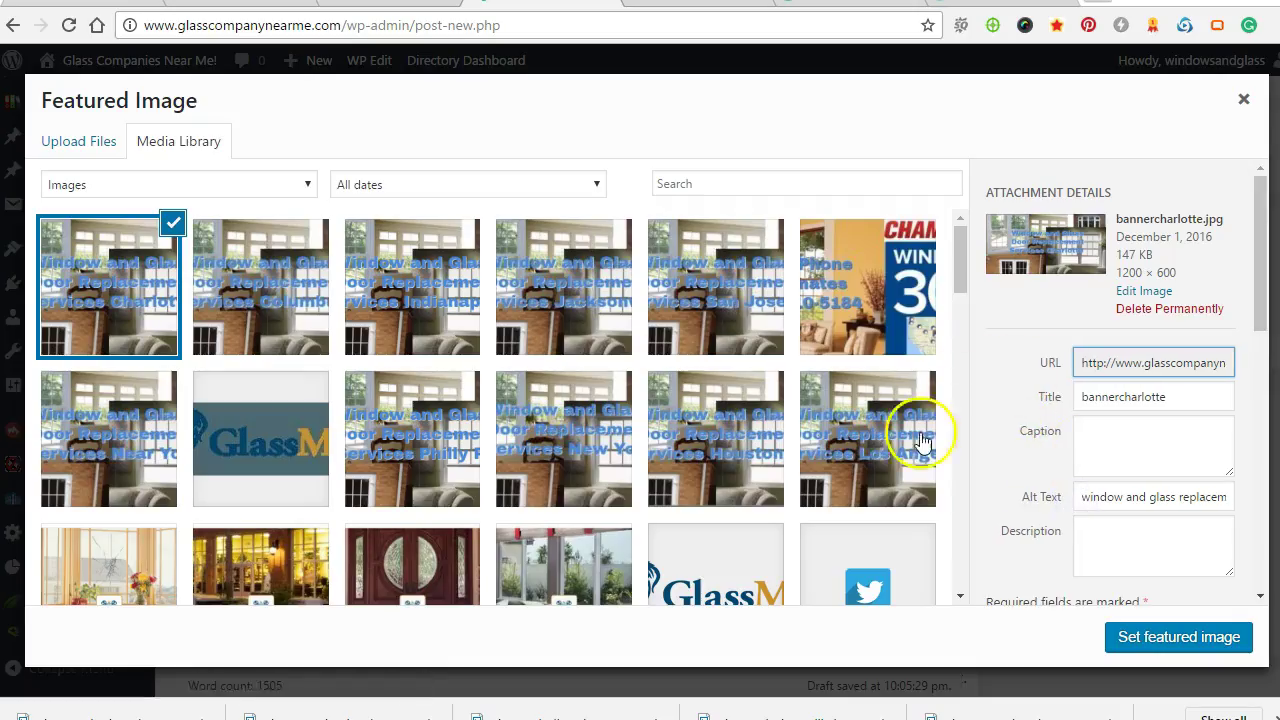
scroll(1063, 443, "down", 3)
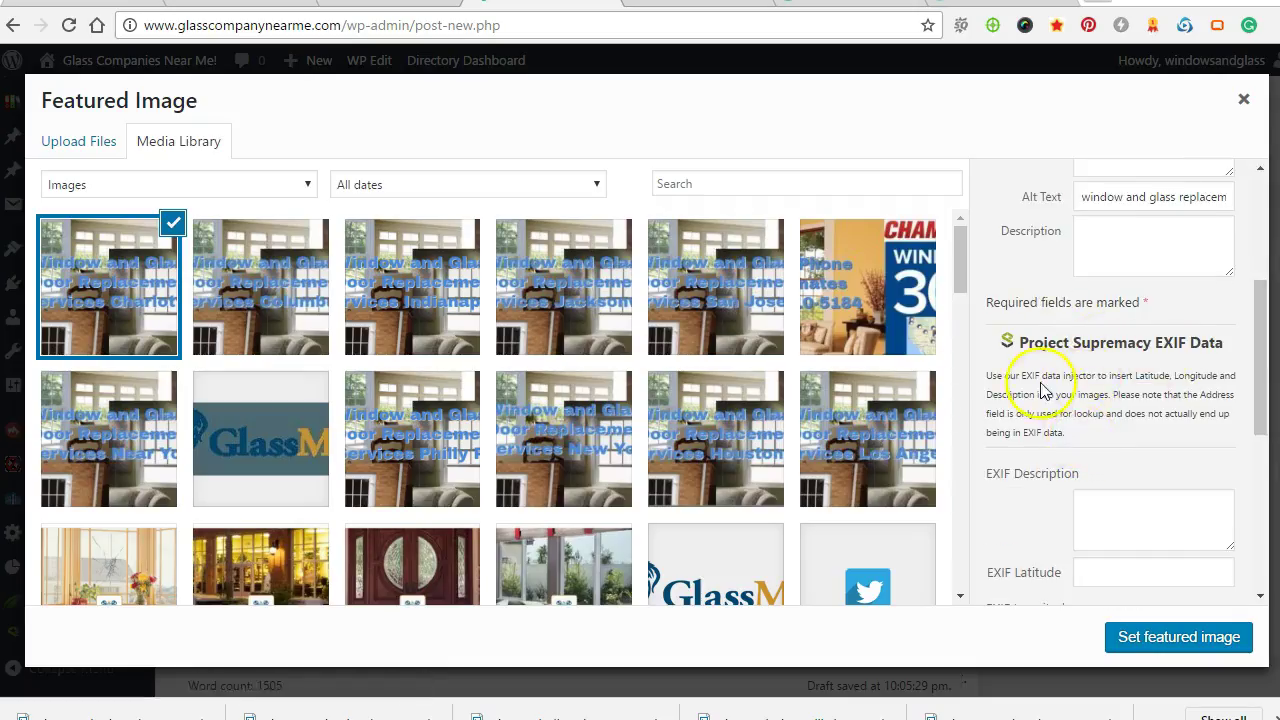
scroll(1044, 395, "down", 3)
left_click(1101, 407)
type("char")
key("Return")
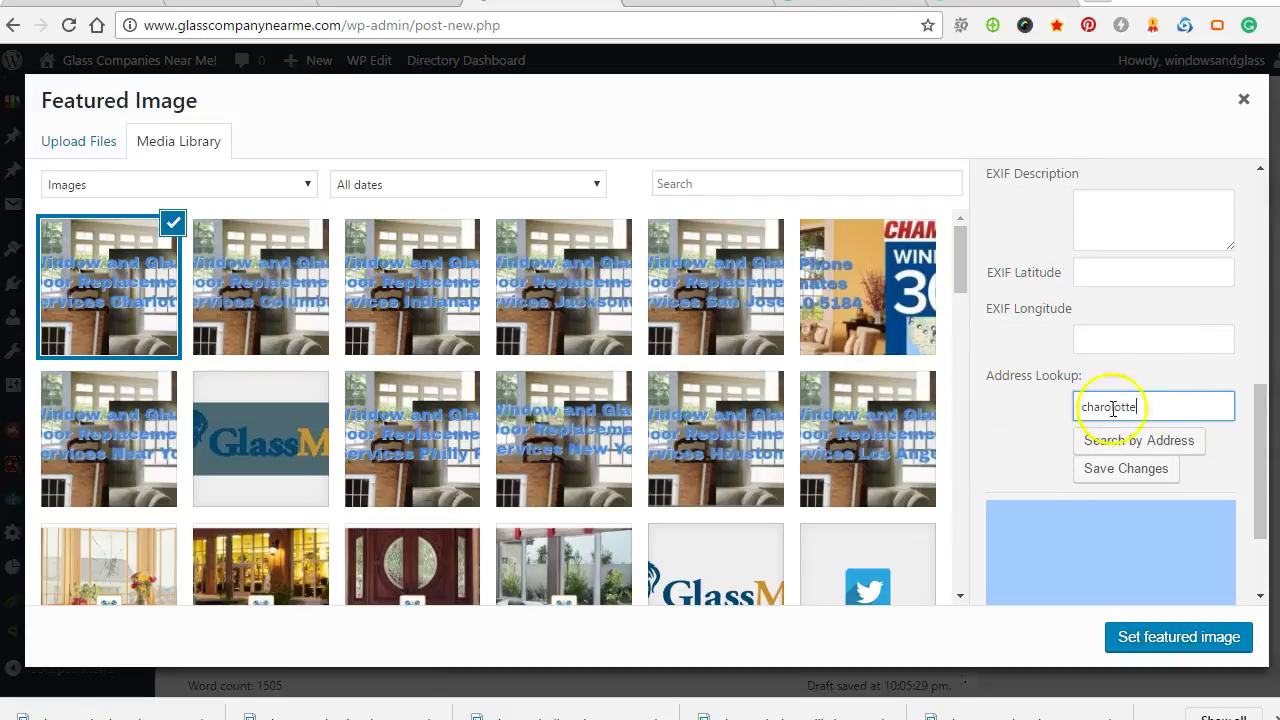
left_click(1122, 442)
scroll(1122, 505, "down", 1)
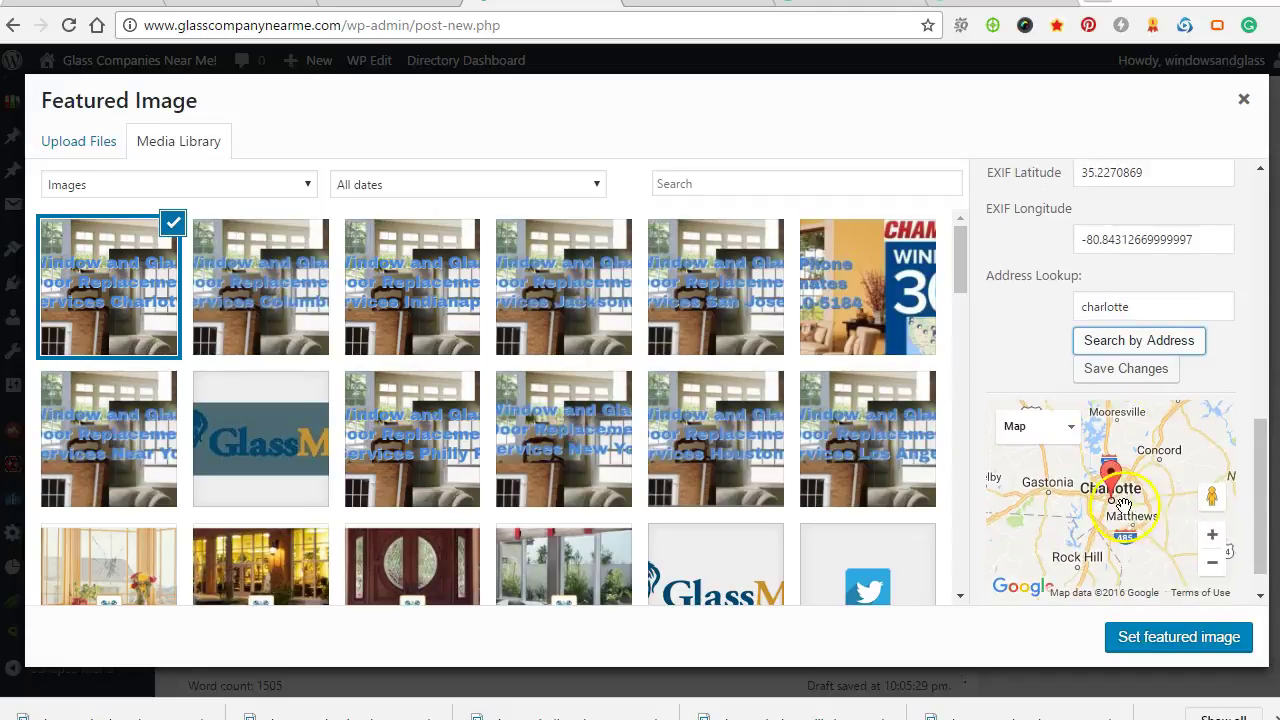
scroll(1100, 360, "up", 2)
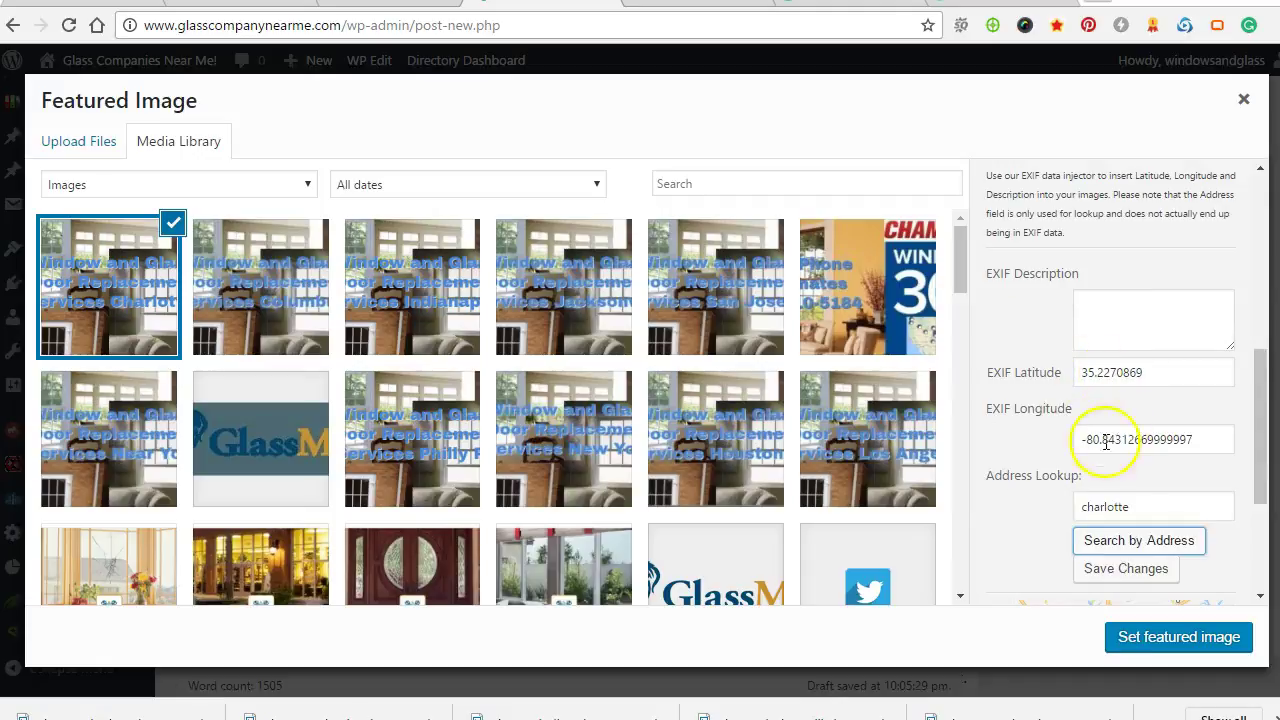
Add EXIF description 'window replacement companies in Charlotte NC', save, and keep it as featured image
left_click(1104, 309)
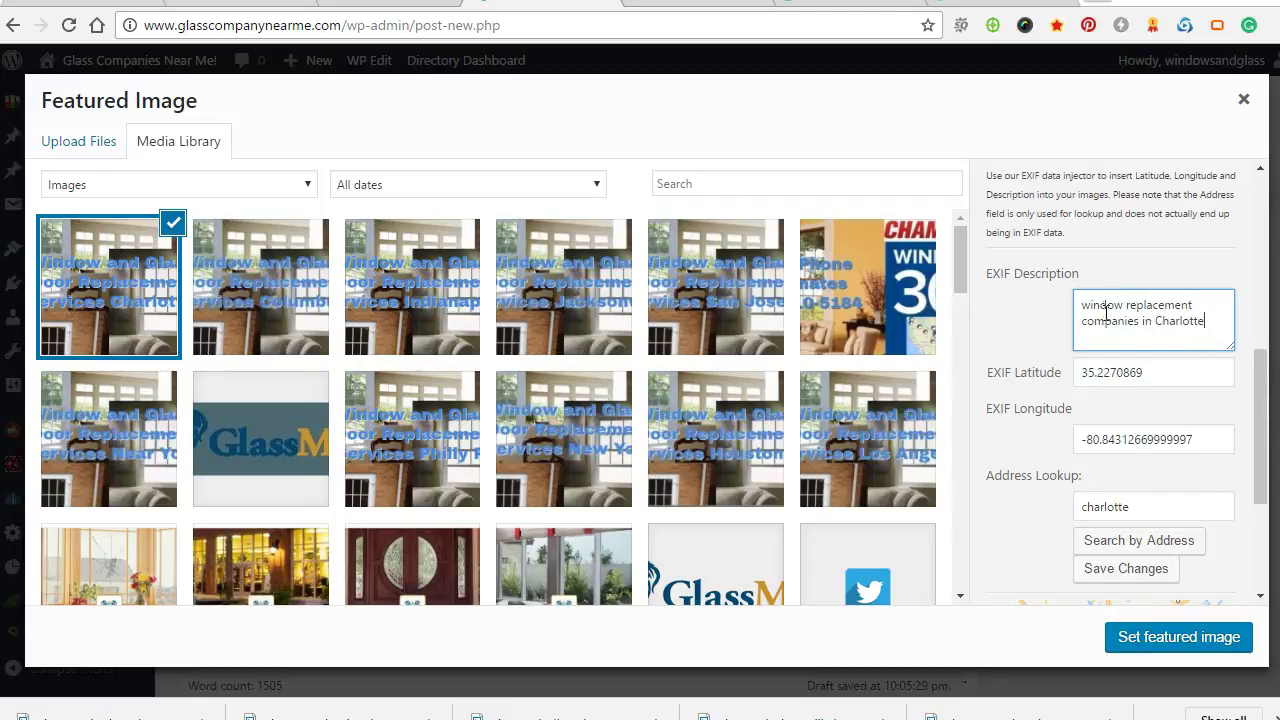
scroll(1141, 376, "down", 3)
left_click(1135, 370)
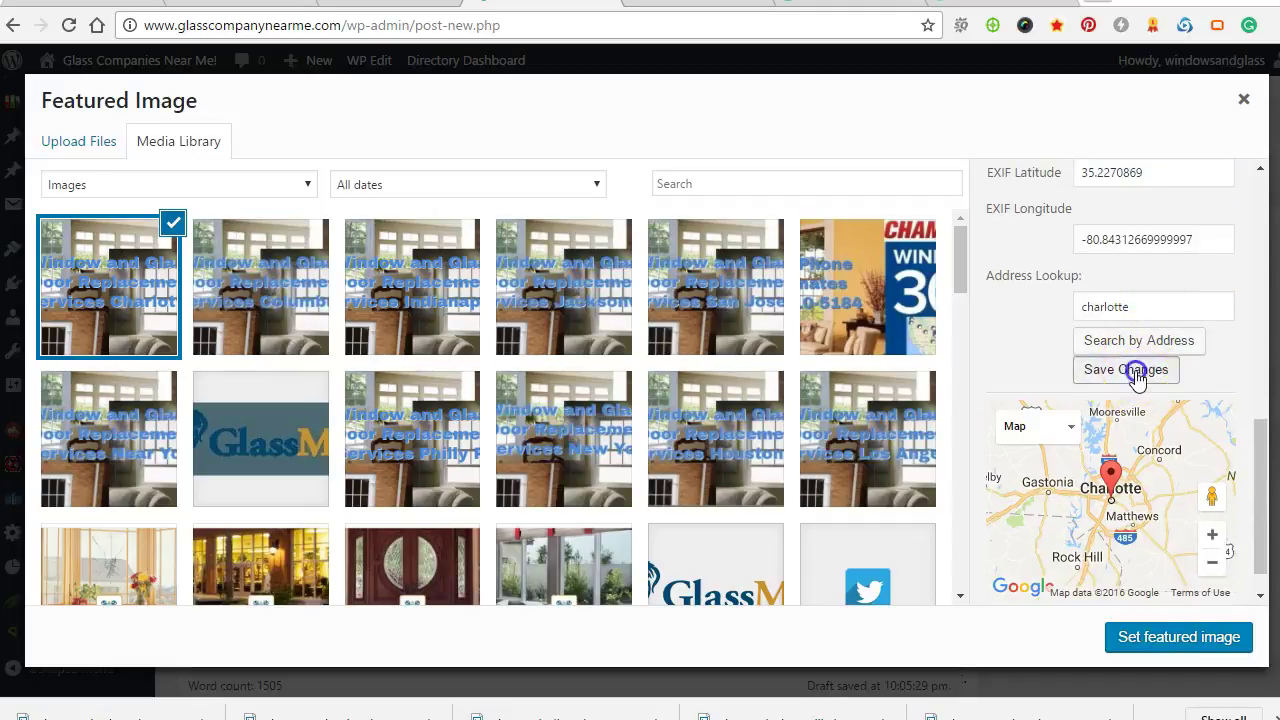
scroll(1120, 457, "down", 1)
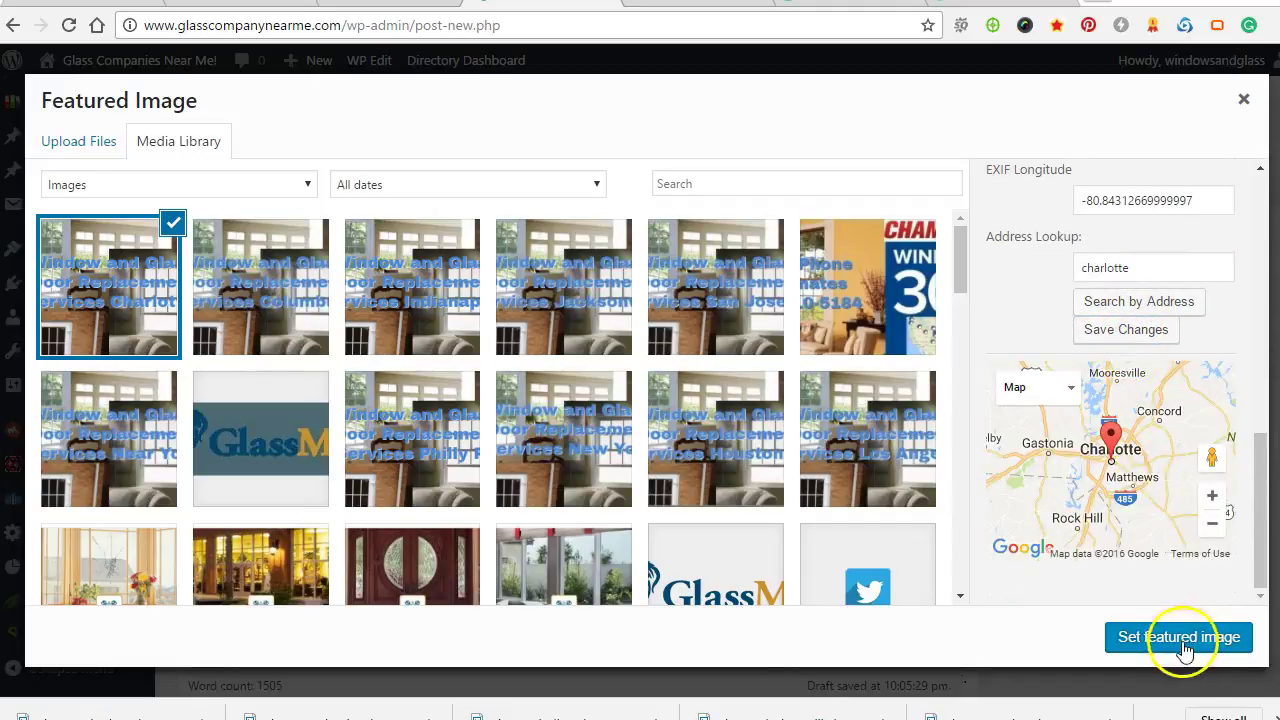
left_click(1180, 638)
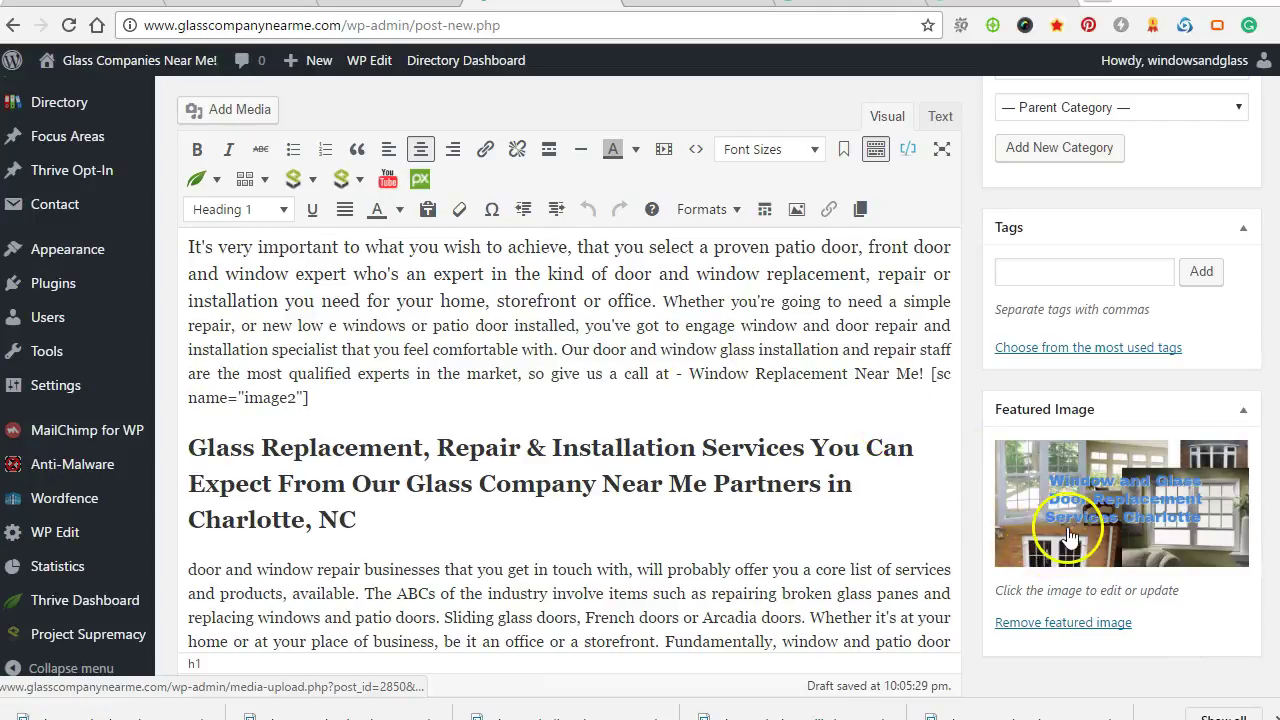
Edit the Project Supremacy SEO title to 'Window and Glass Replacement Charlotte NC' (41 of 55 characters)
scroll(514, 363, "down", 2)
scroll(509, 360, "up", 4)
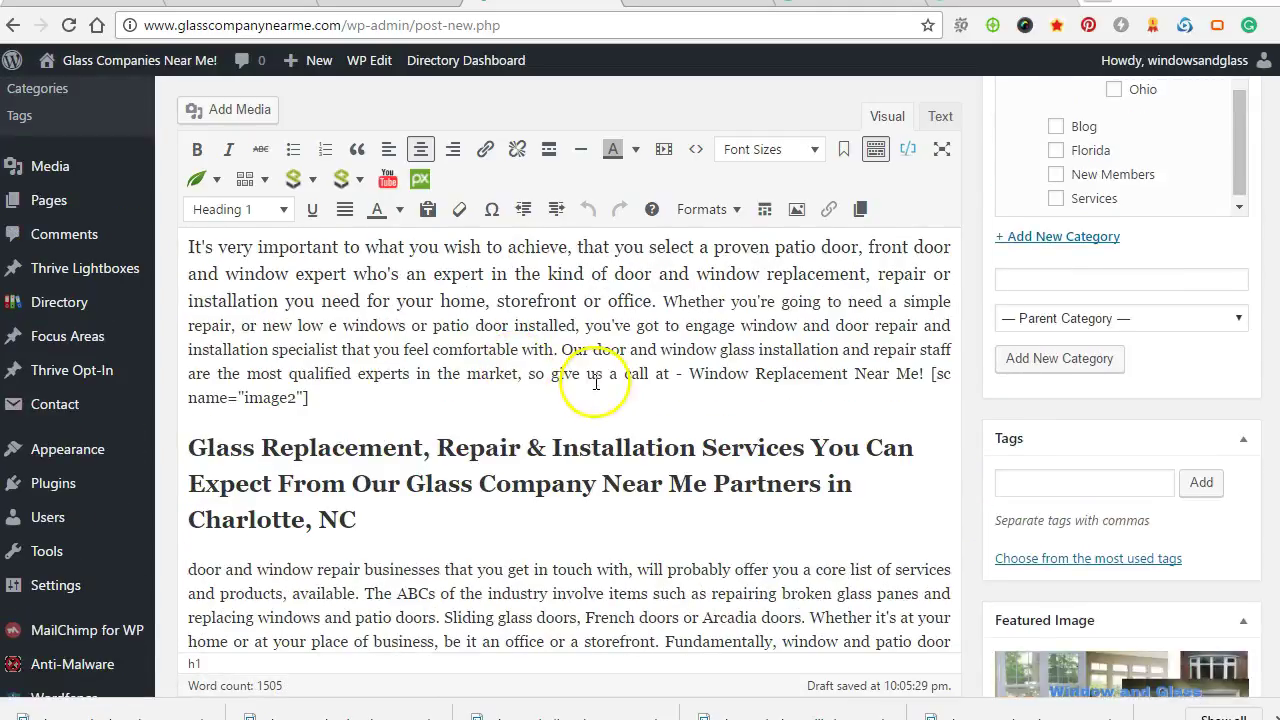
scroll(596, 383, "down", 3)
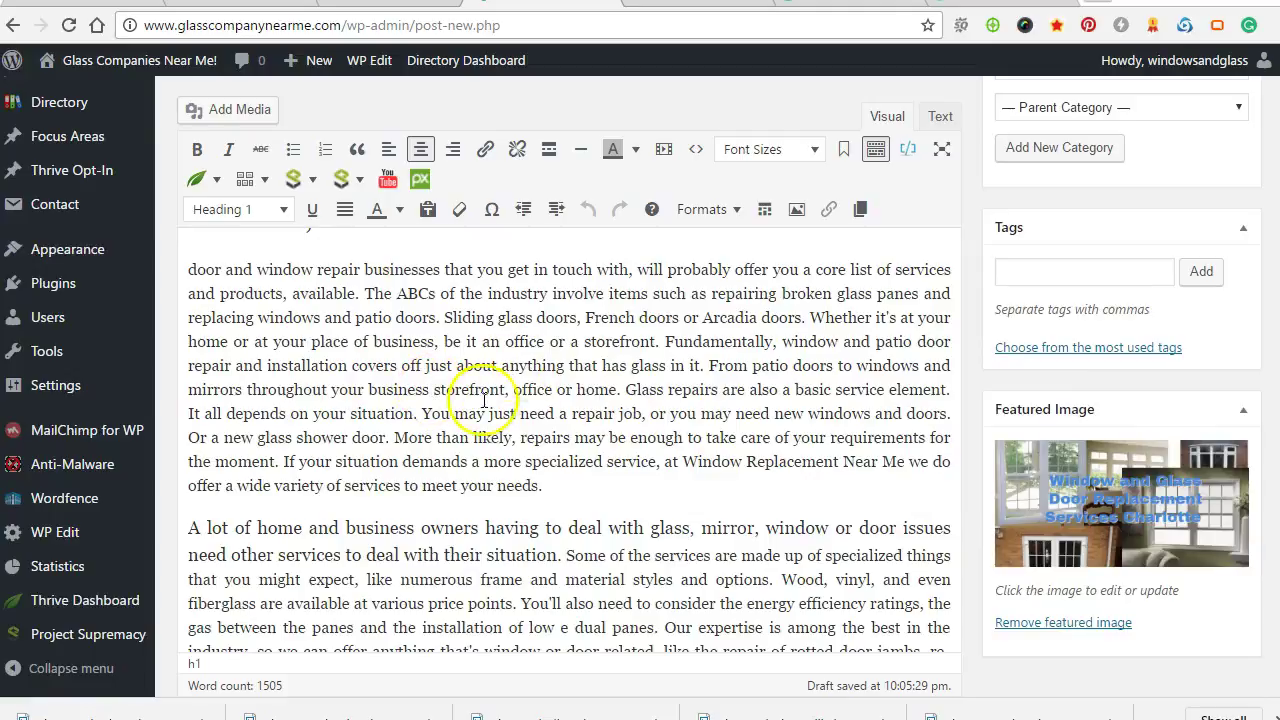
scroll(478, 388, "down", 15)
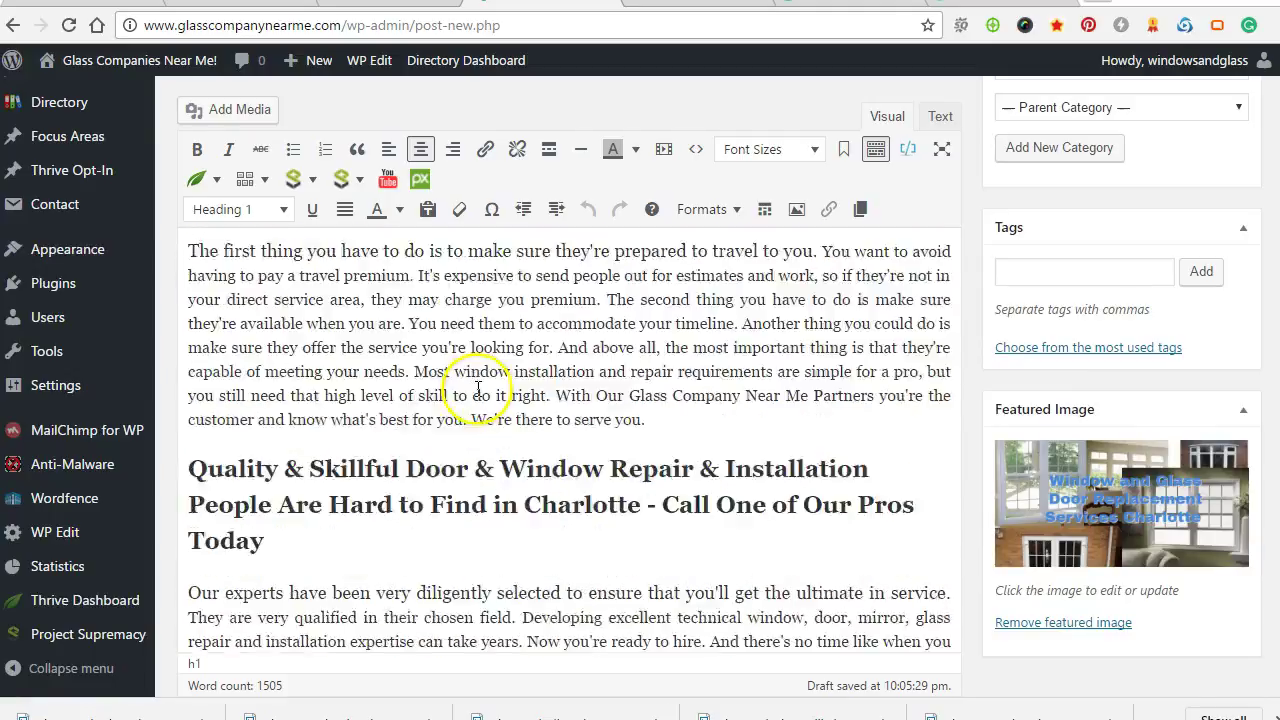
scroll(478, 388, "down", 12)
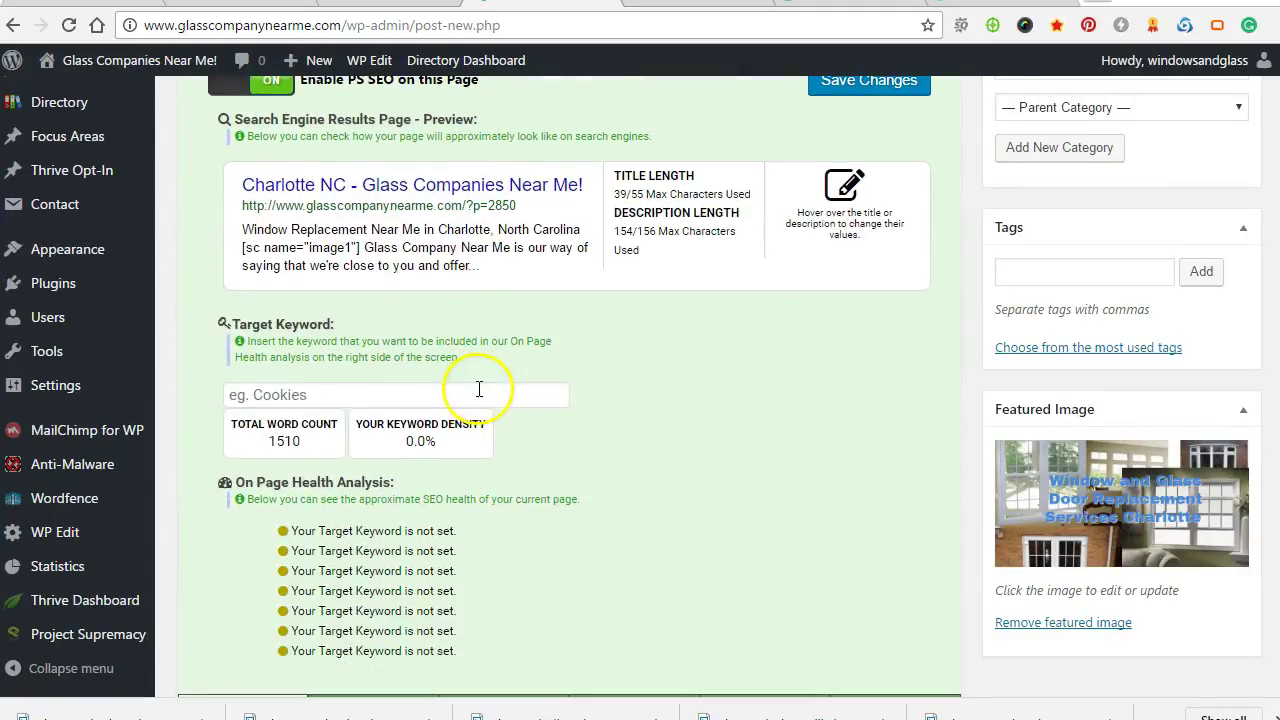
scroll(400, 383, "up", 2)
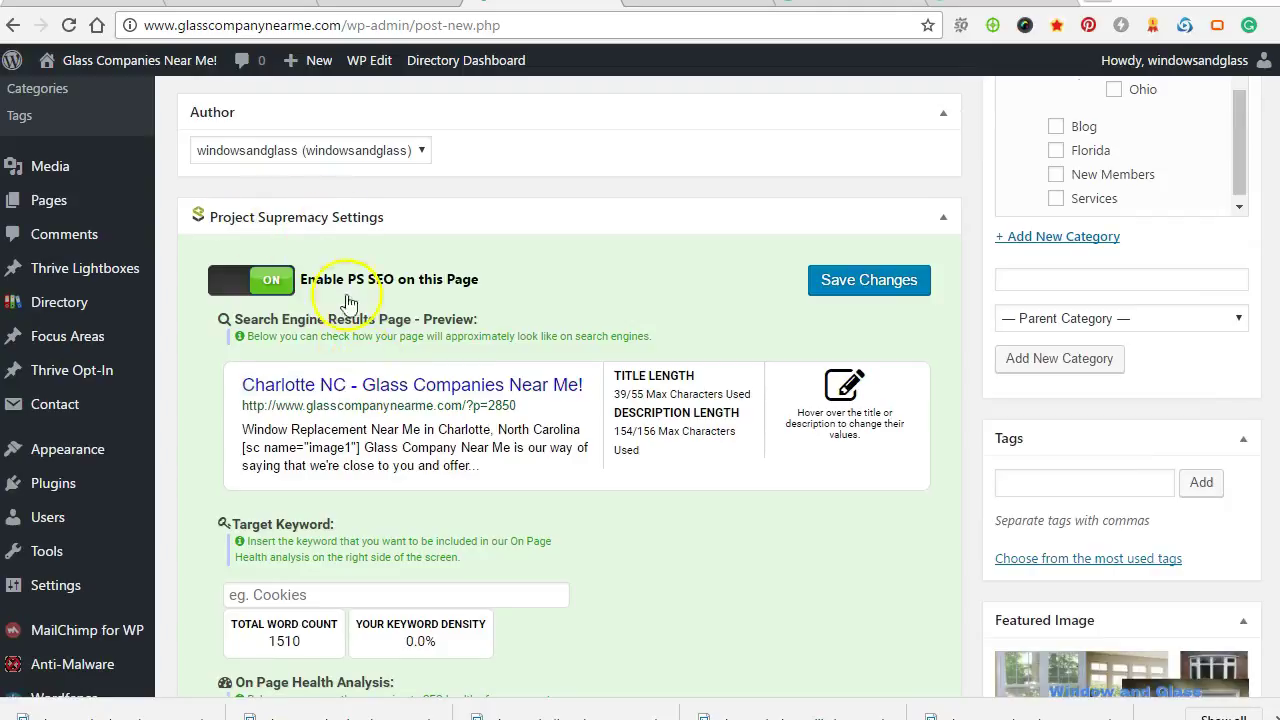
left_click(381, 386)
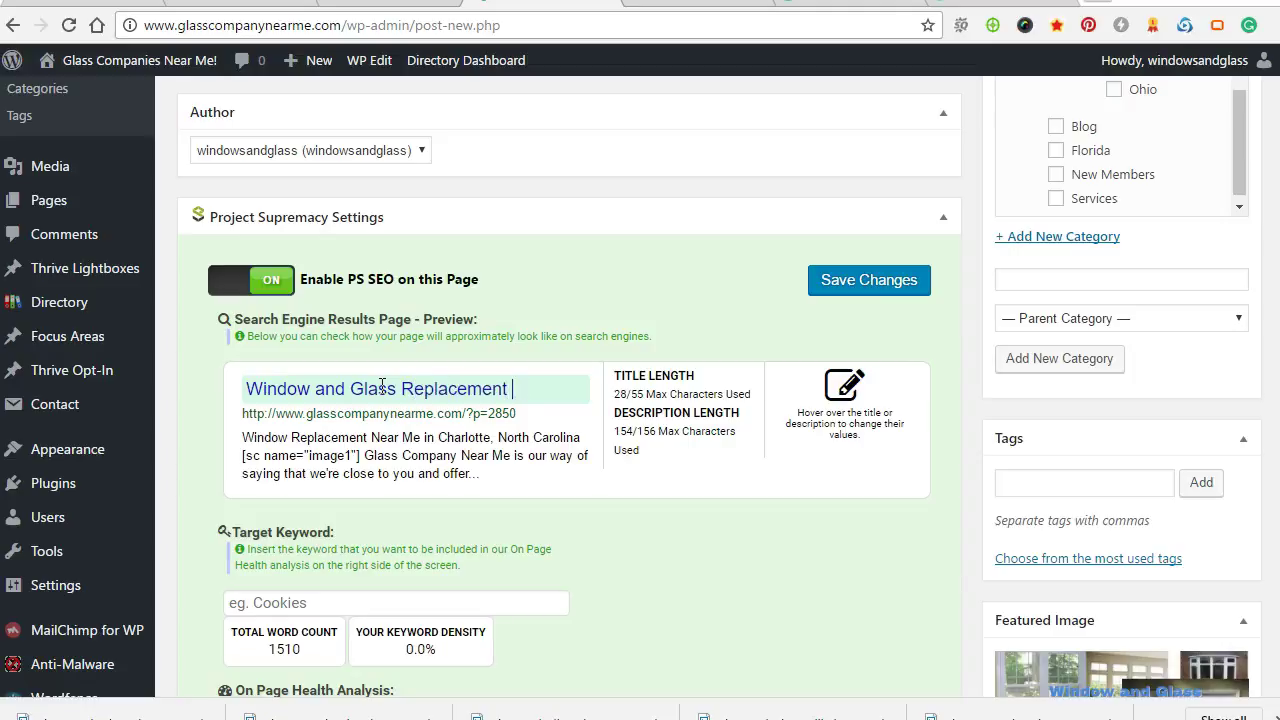
type("te NC")
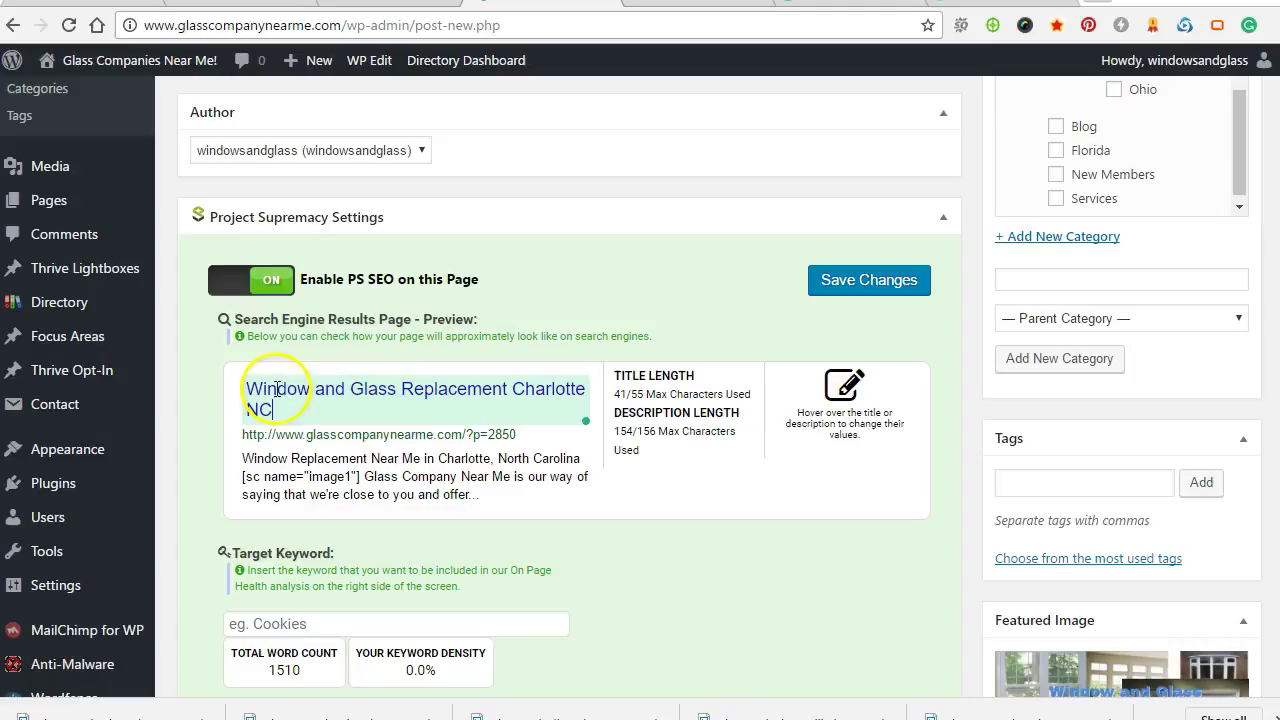
scroll(455, 398, "down", 4)
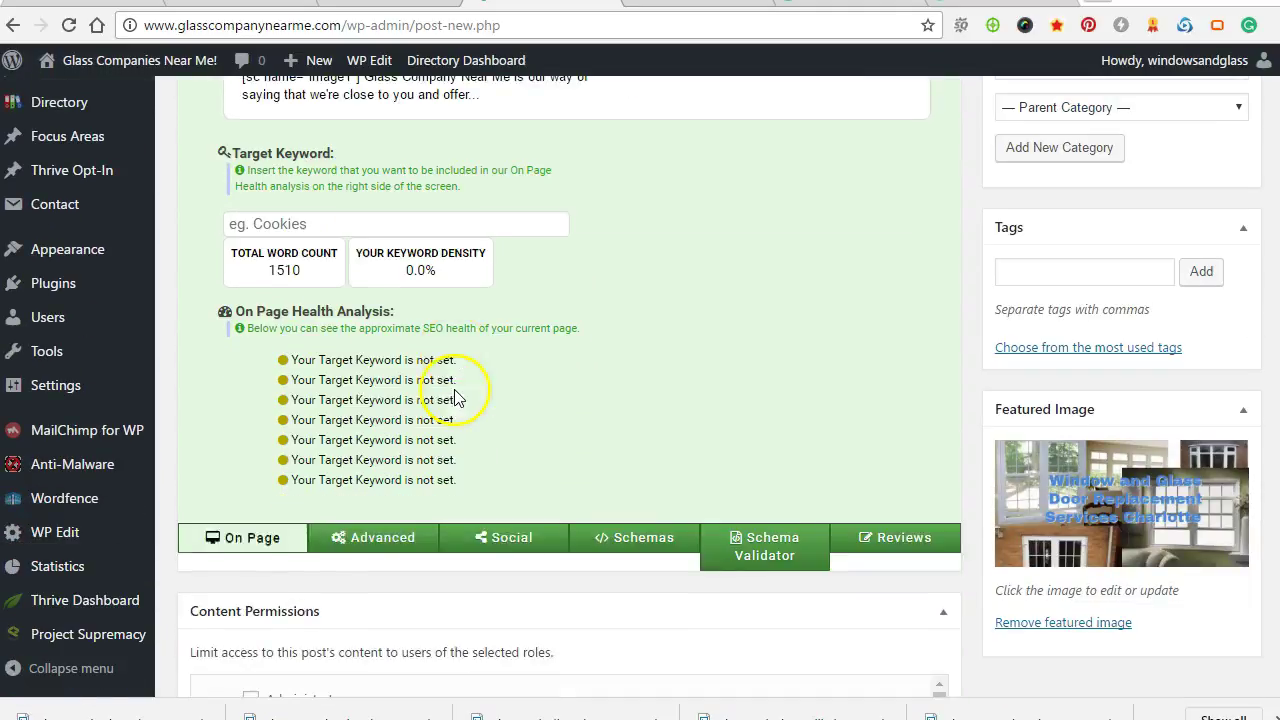
scroll(455, 398, "down", 1)
scroll(457, 377, "up", 5)
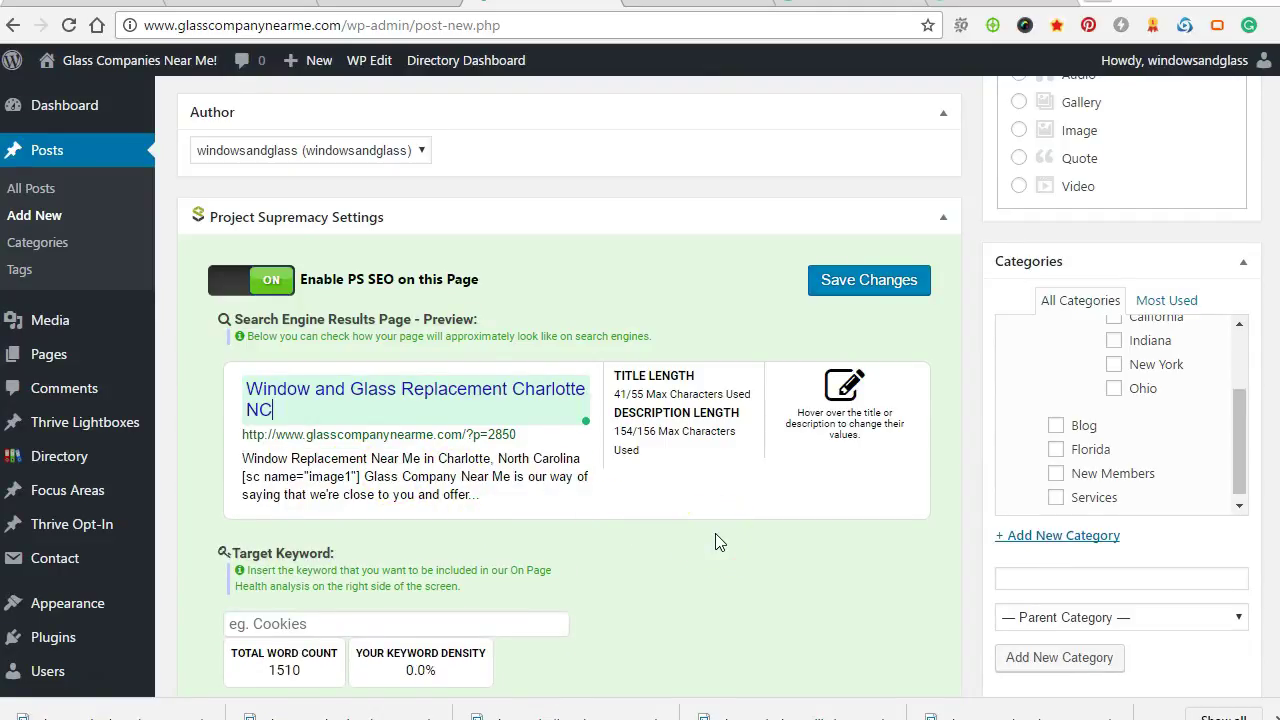
Set Post Title to Hide under Thrive Theme Options display settings
left_click(432, 471)
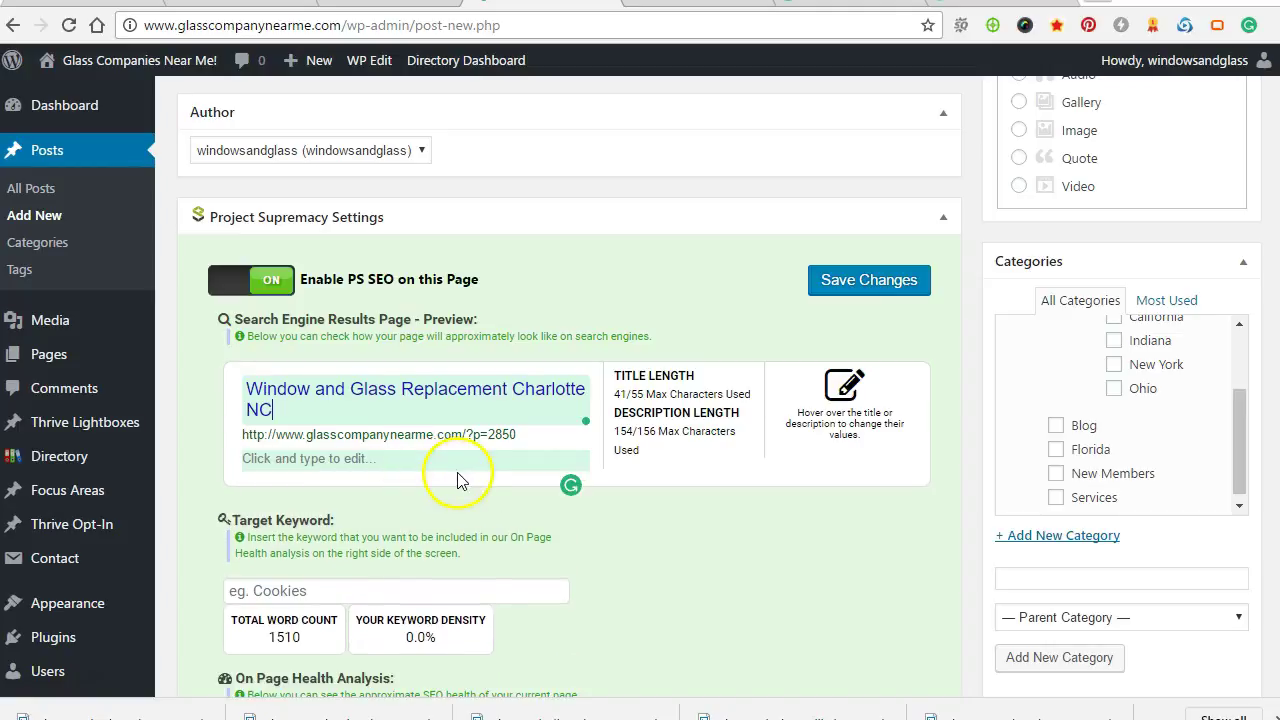
scroll(1057, 443, "up", 1)
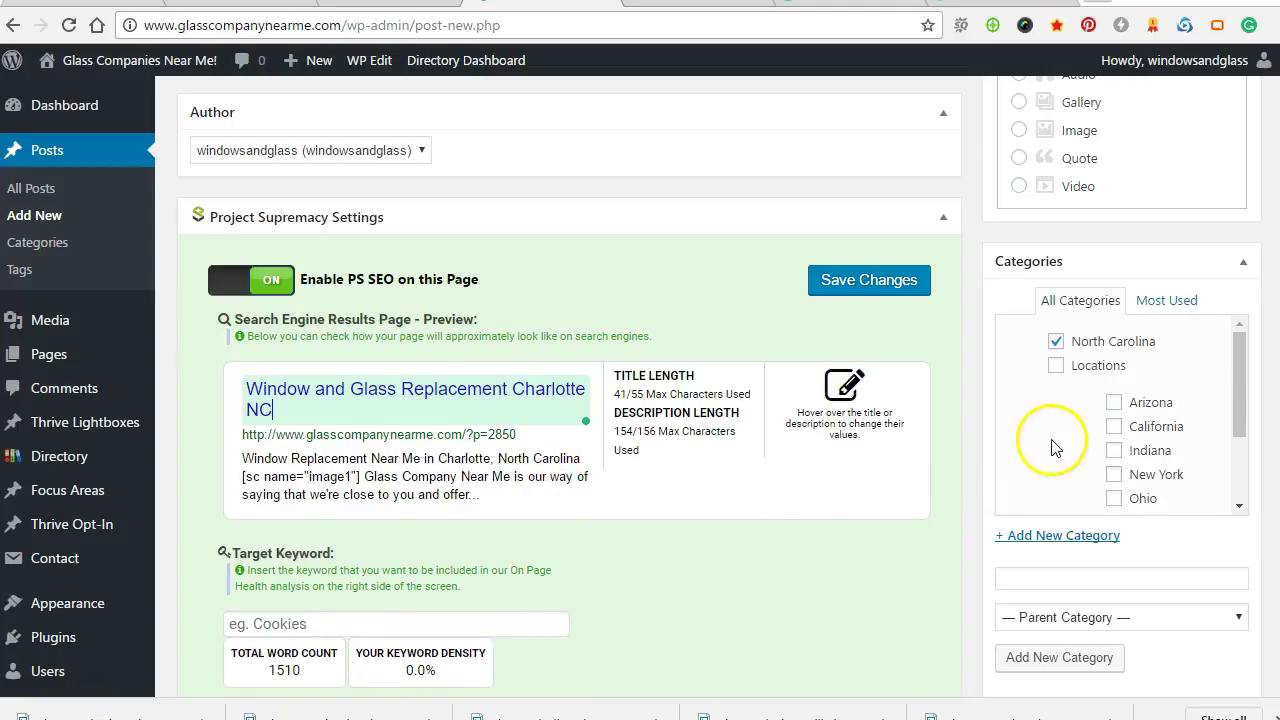
scroll(789, 470, "up", 1)
scroll(789, 470, "down", 12)
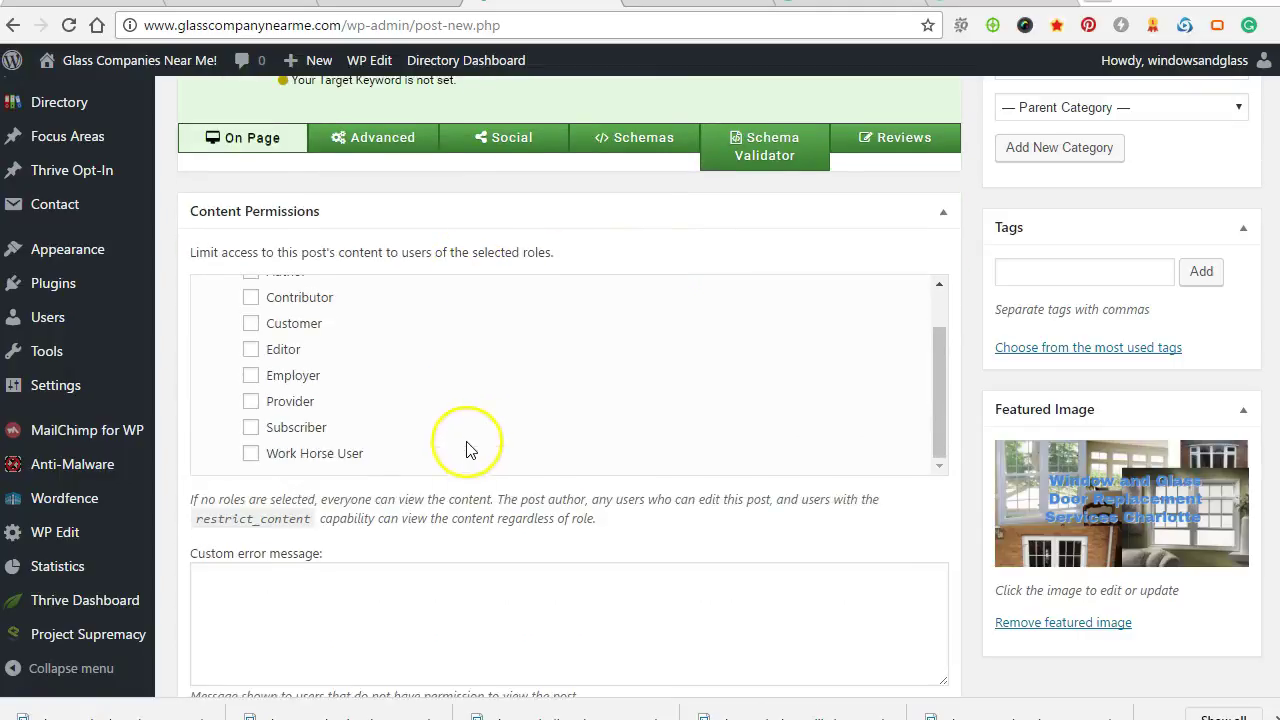
scroll(600, 430, "down", 1)
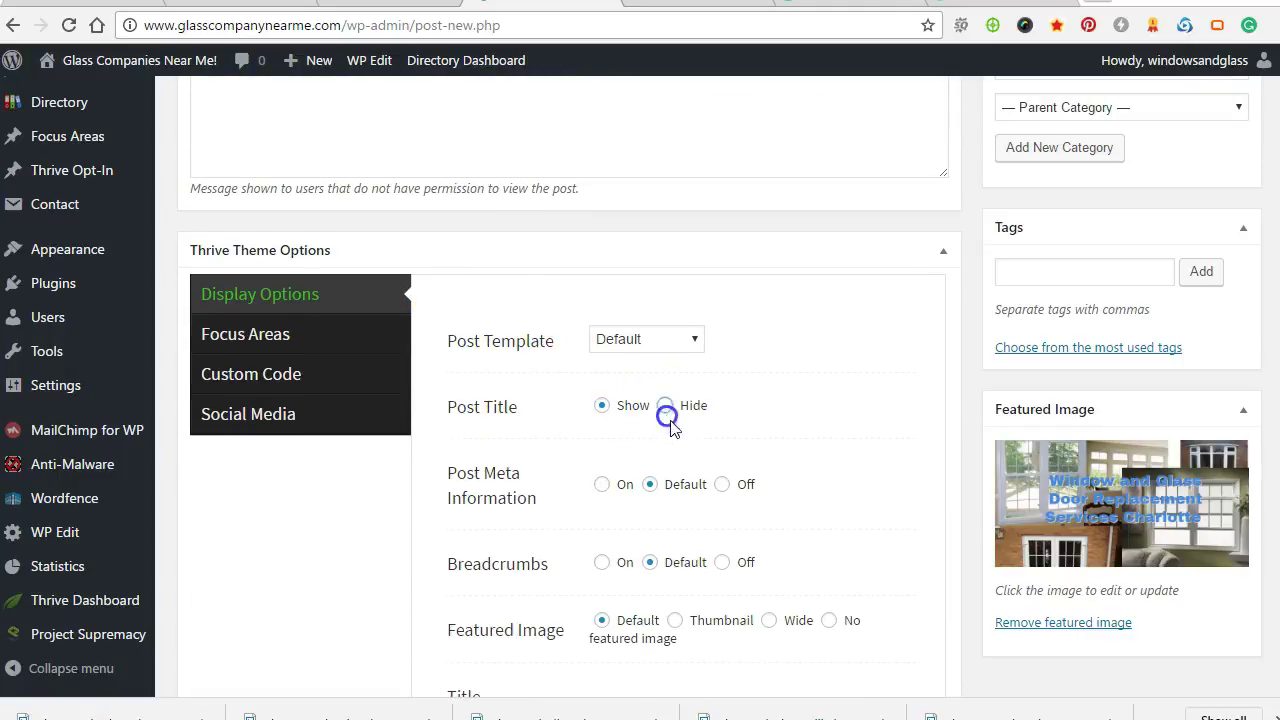
left_click(666, 410)
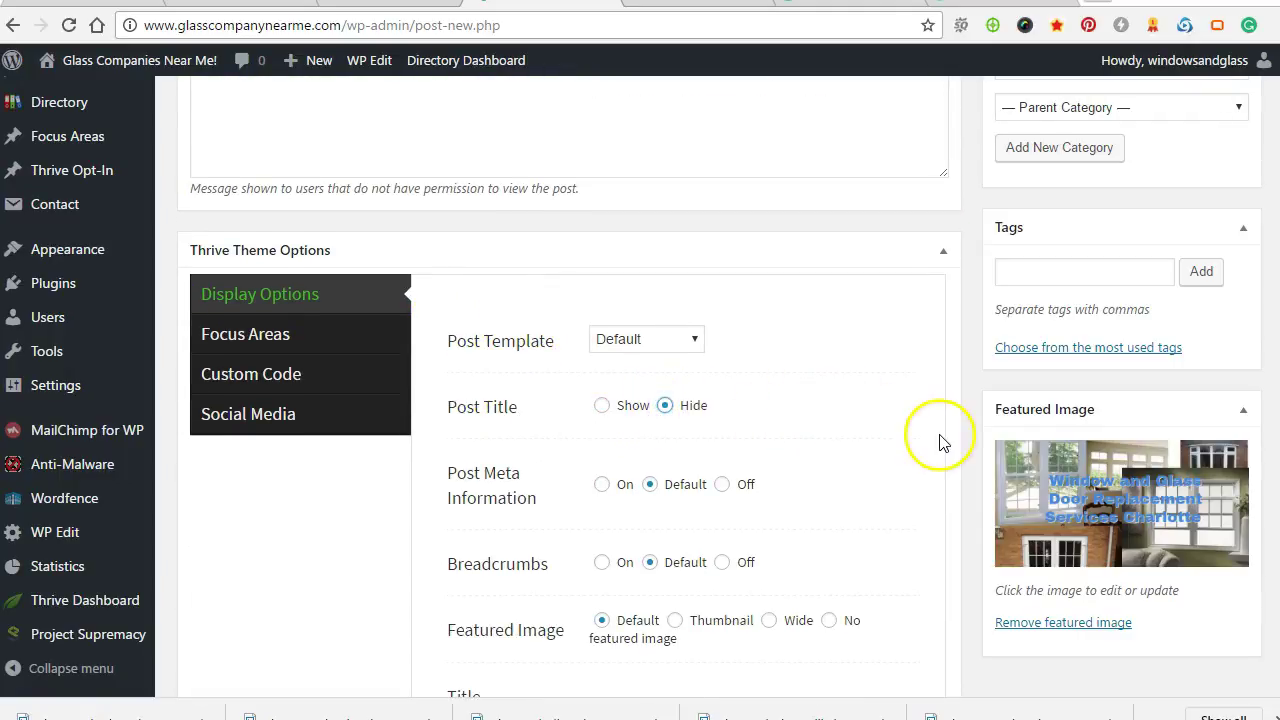
scroll(940, 445, "down", 4)
scroll(937, 450, "up", 12)
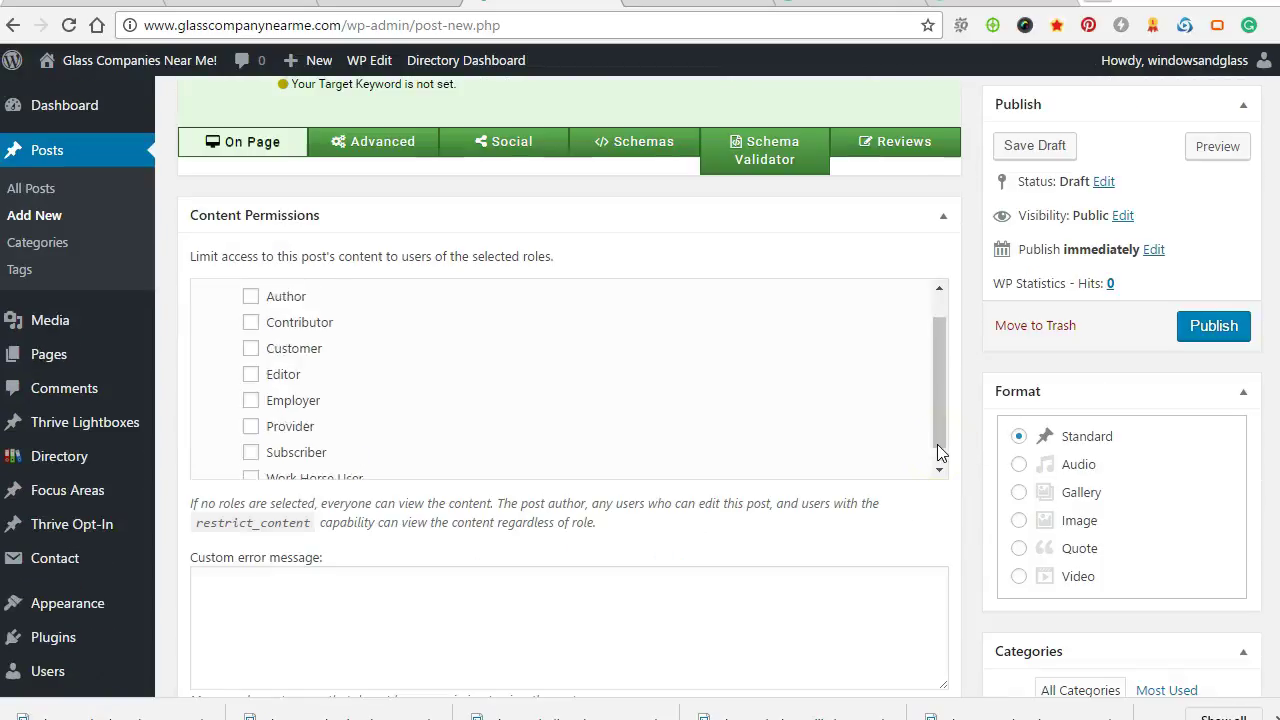
scroll(957, 405, "up", 10)
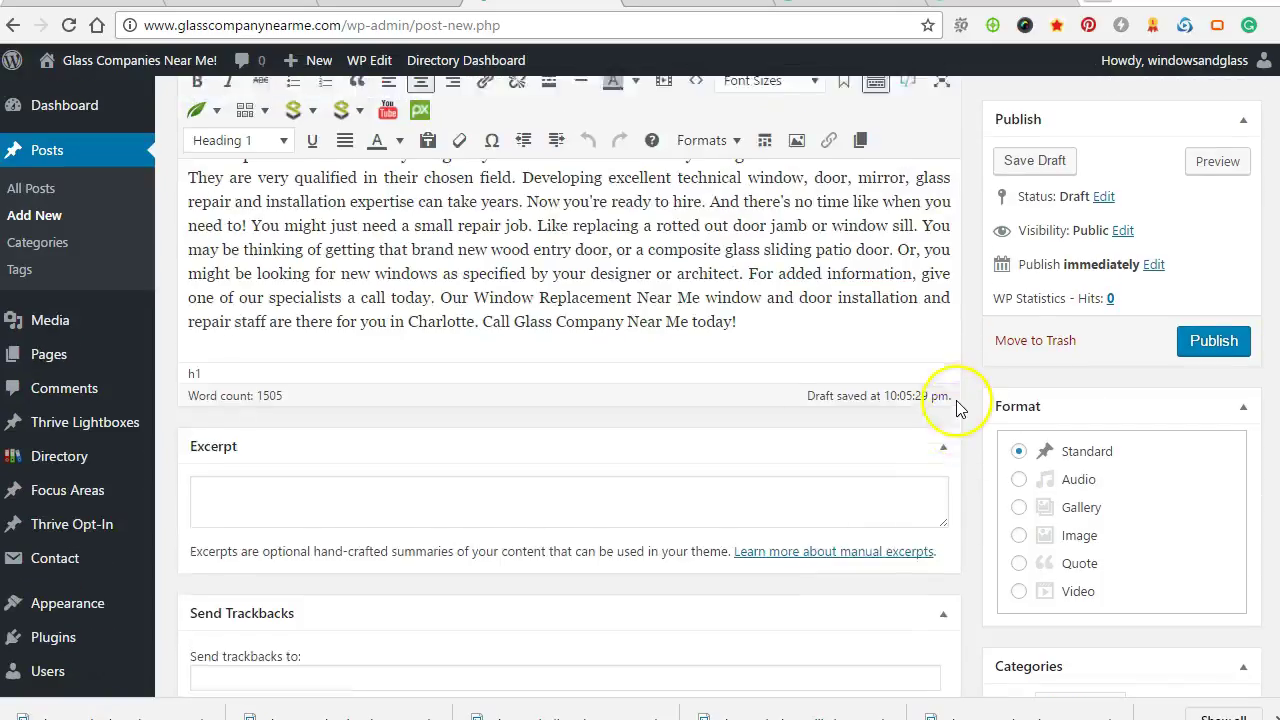
scroll(940, 410, "down", 15)
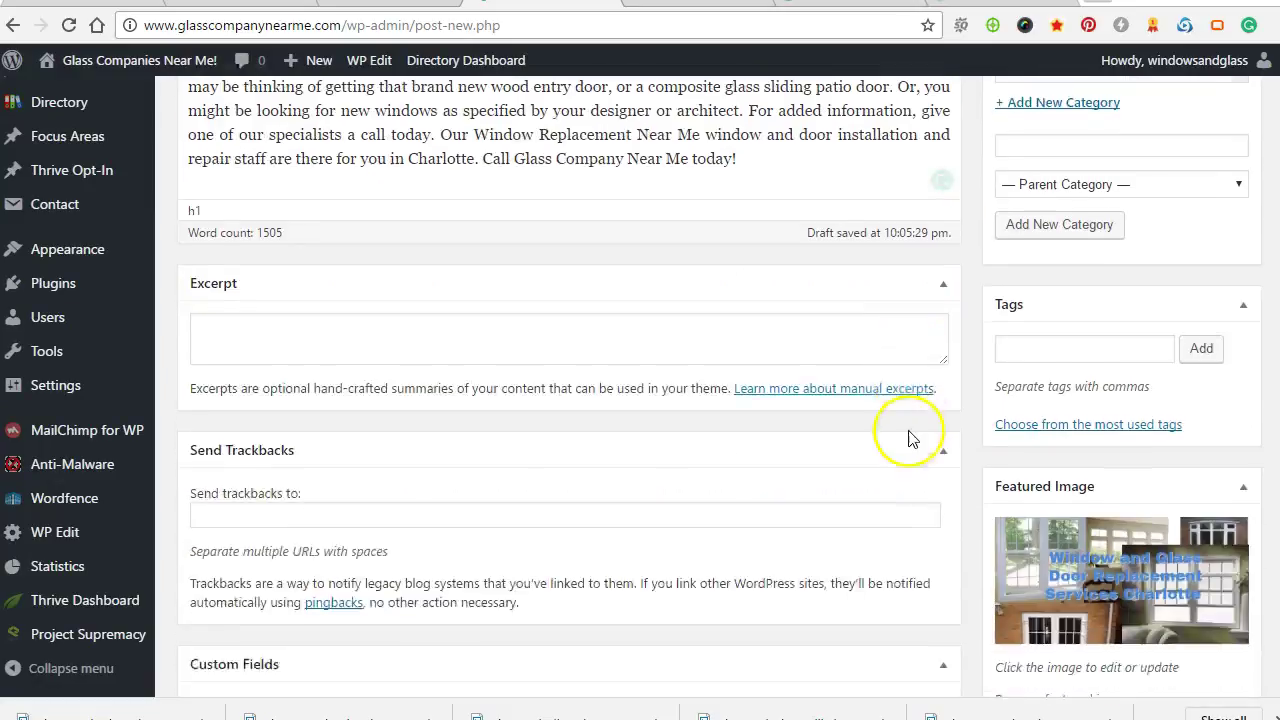
scroll(900, 450, "down", 4)
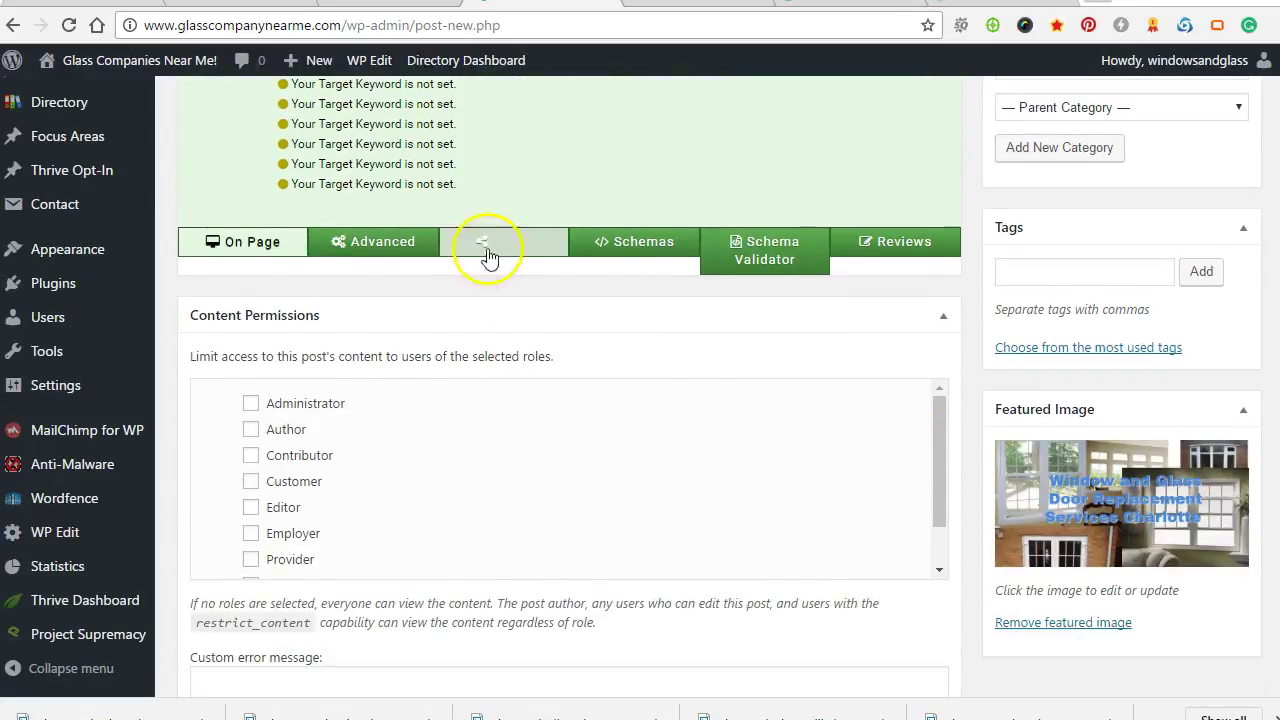
Show the post's Schemas settings in Project Supremacy Settings, then return to the post editor
left_click(637, 241)
scroll(450, 326, "up", 7)
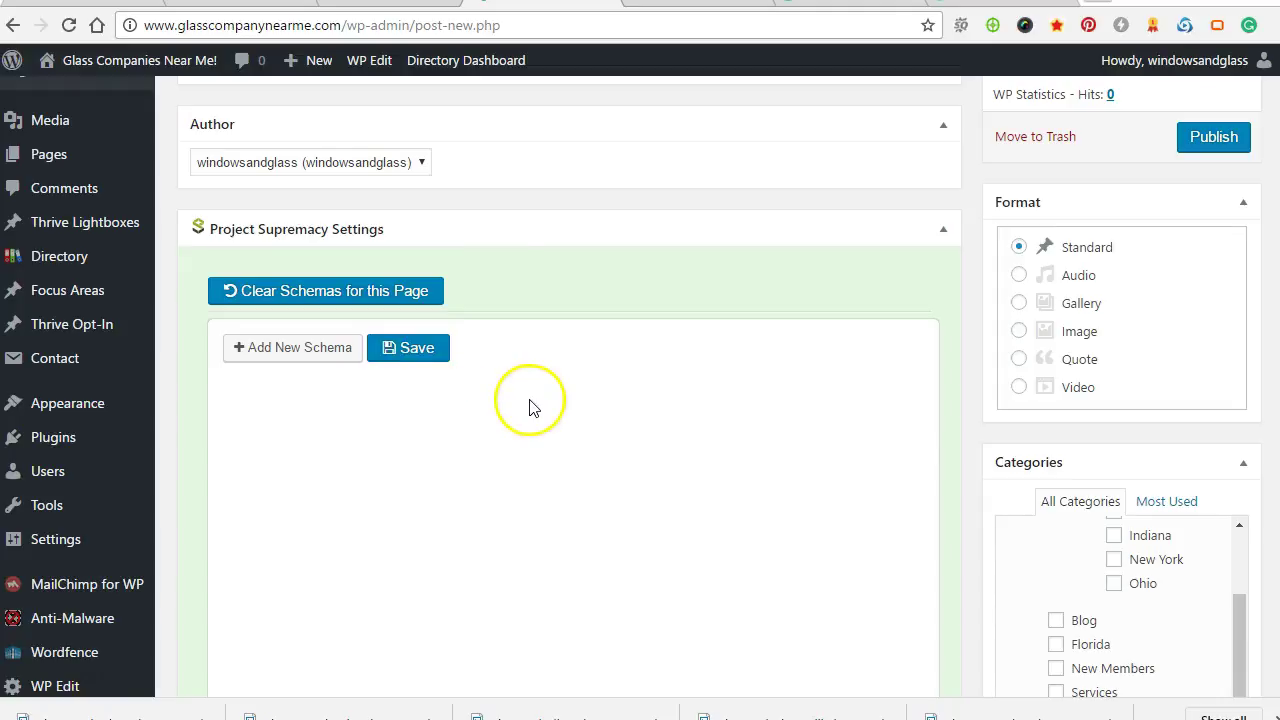
scroll(806, 438, "up", 2)
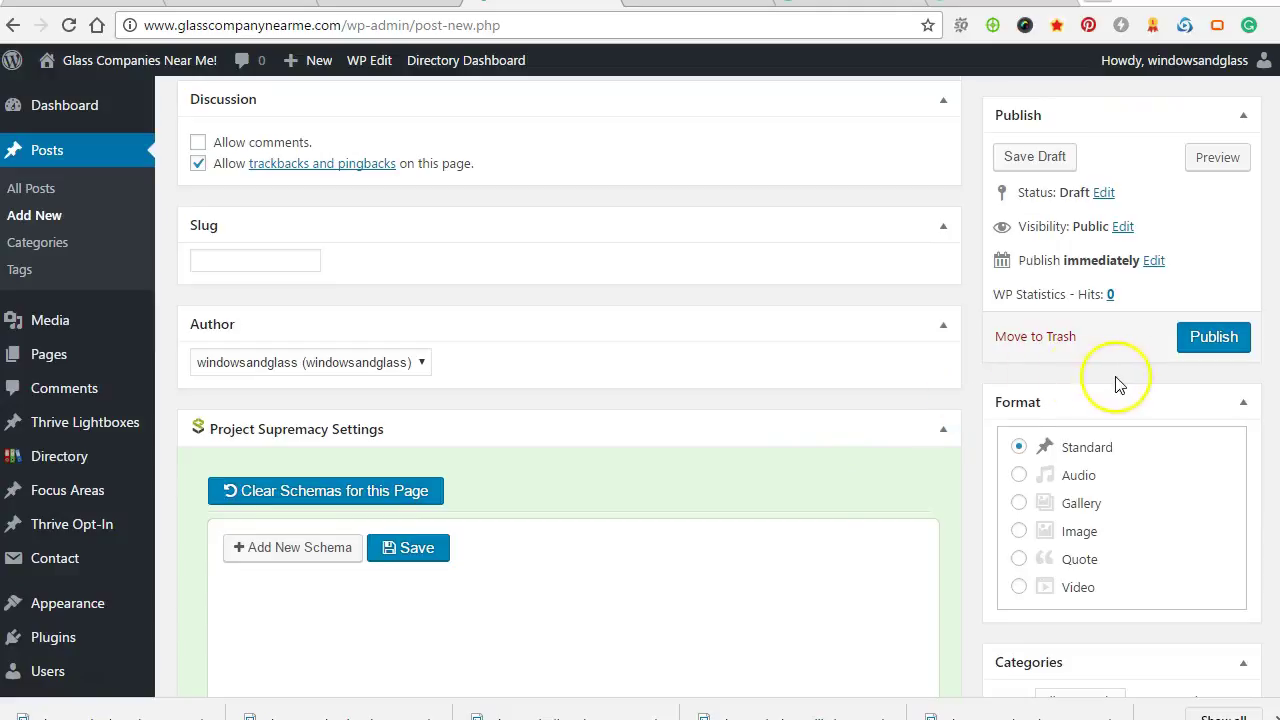
scroll(947, 366, "up", 3)
scroll(946, 363, "up", 8)
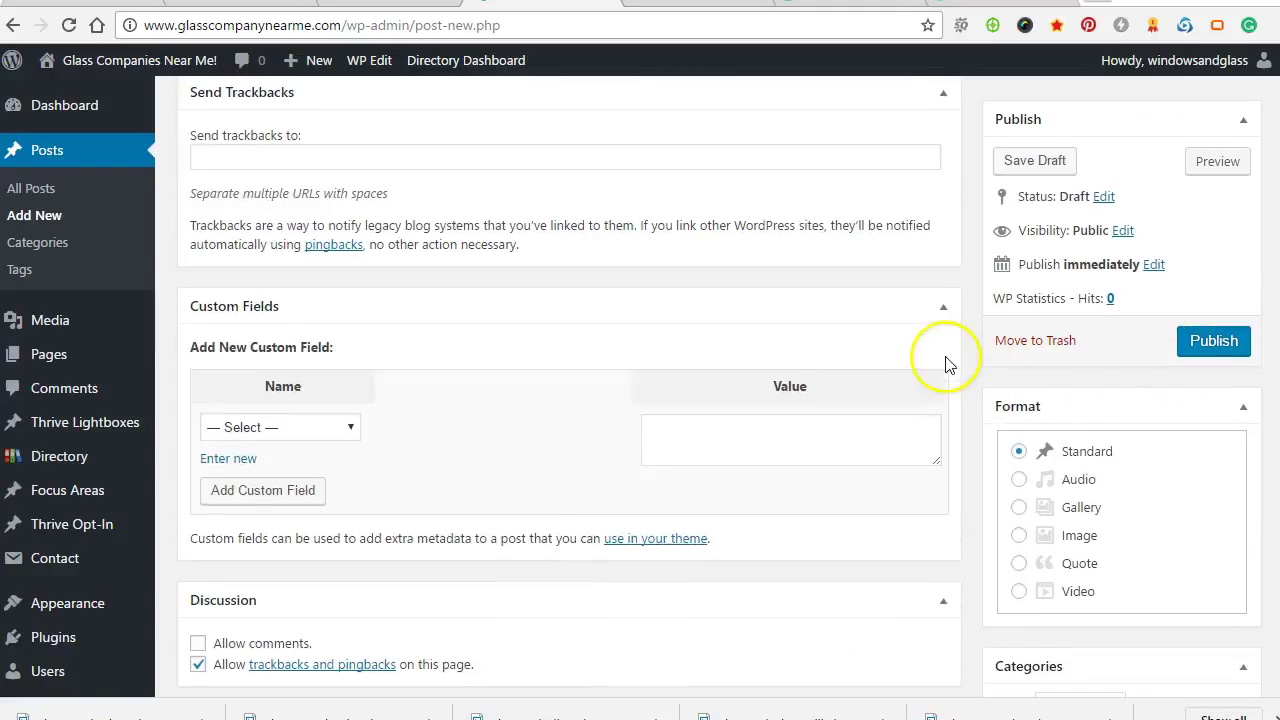
scroll(940, 380, "down", 4)
scroll(932, 393, "up", 5)
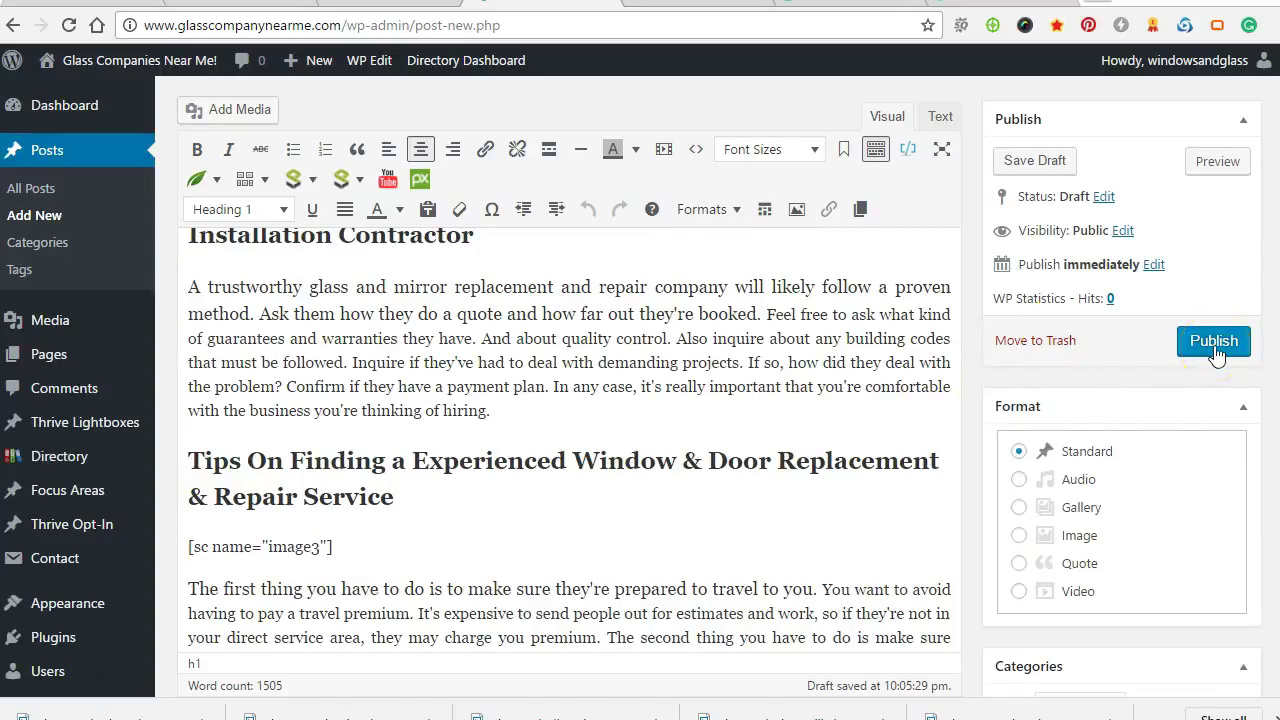
scroll(428, 375, "up", 3)
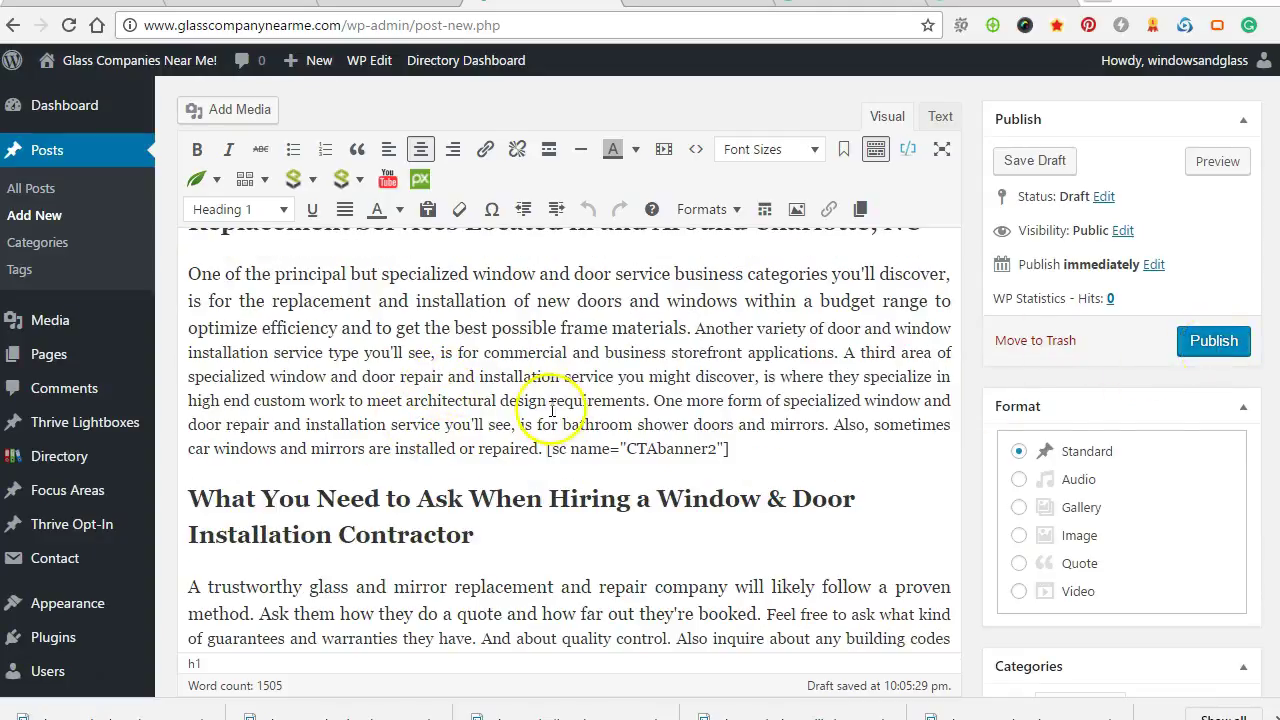
scroll(552, 405, "up", 3)
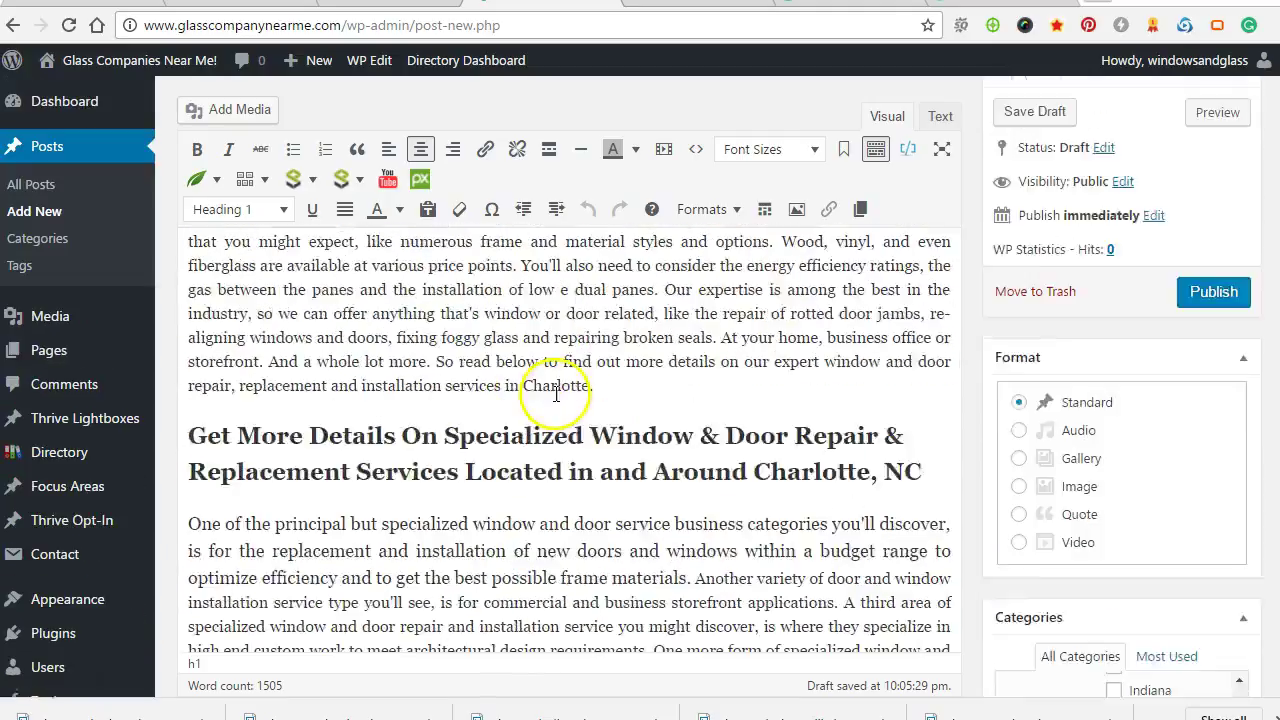
scroll(556, 393, "up", 5)
scroll(592, 481, "down", 2)
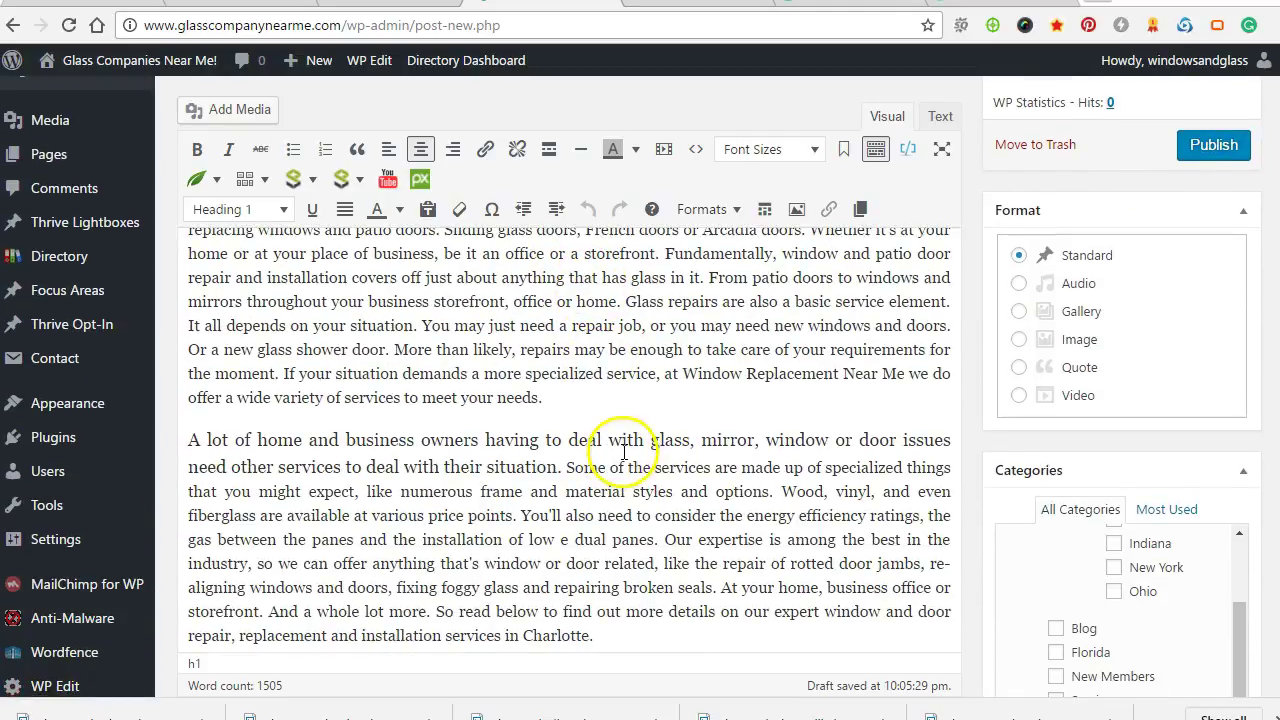
Link the words 'Window Replacement' to the site's Home Window Replacement page
left_click(684, 373)
left_click_drag(748, 373, 846, 373)
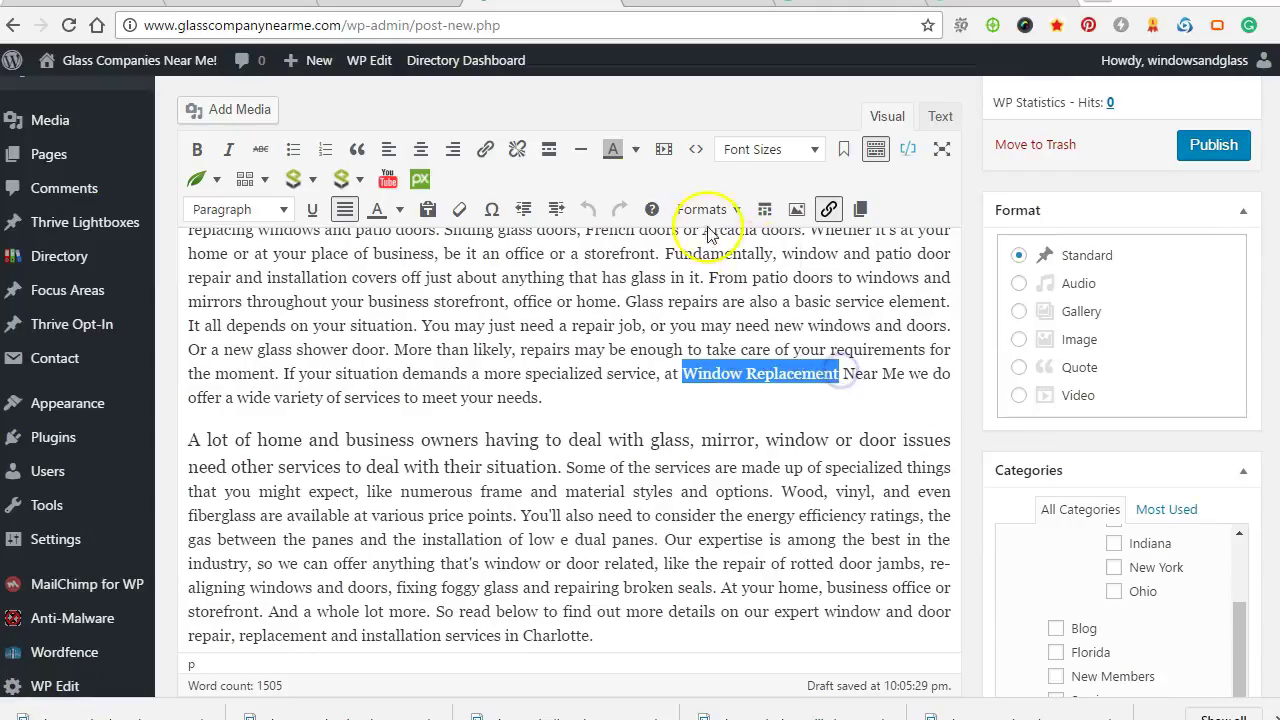
left_click(485, 148)
left_click(926, 408)
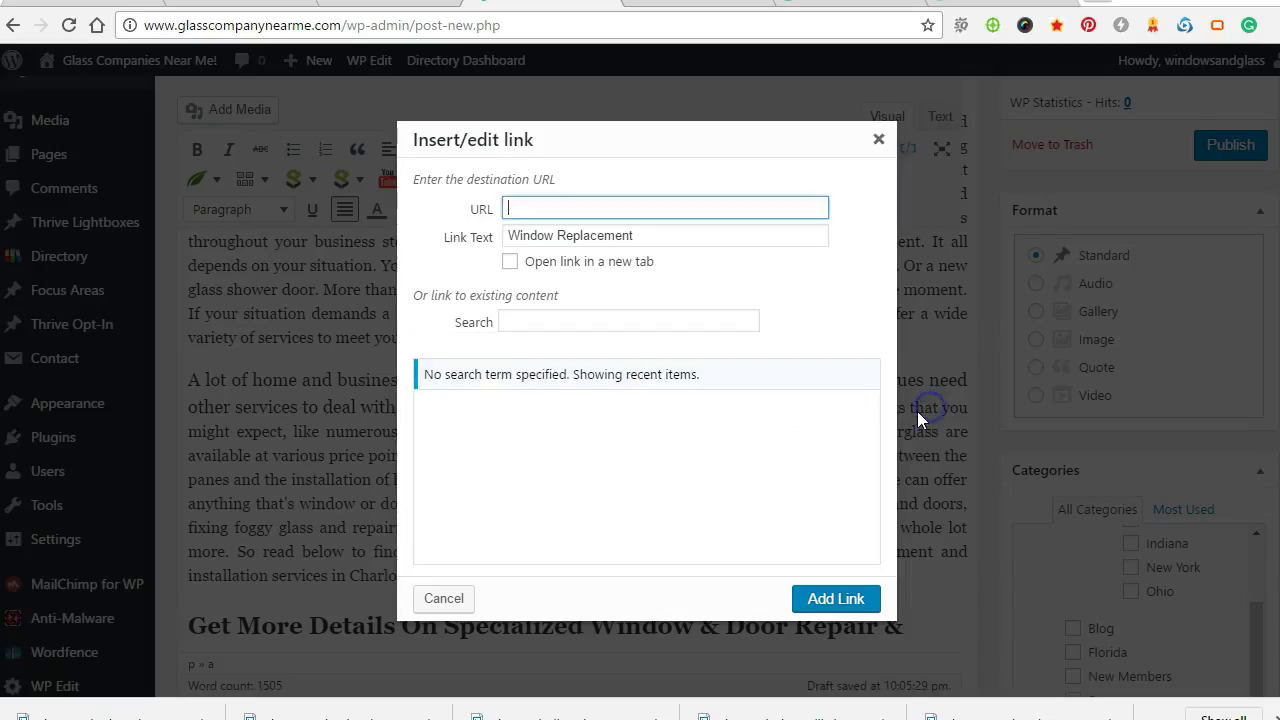
left_click(532, 325)
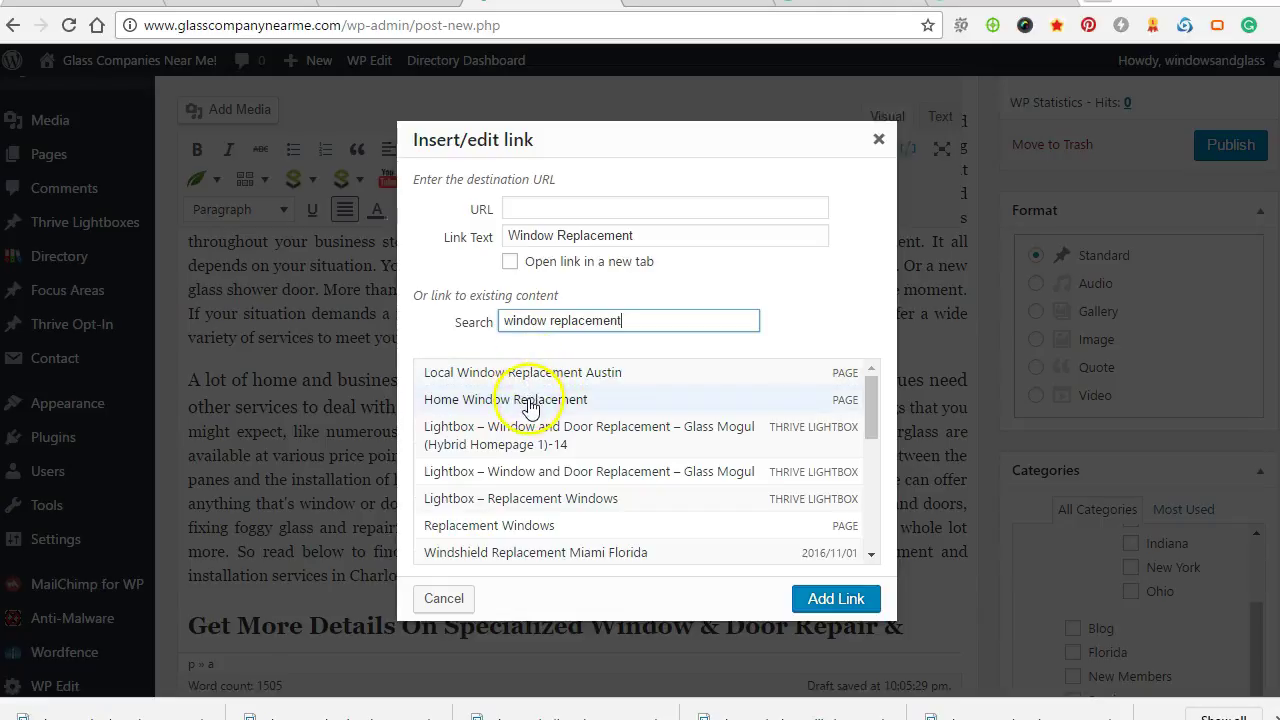
left_click(530, 400)
left_click(834, 598)
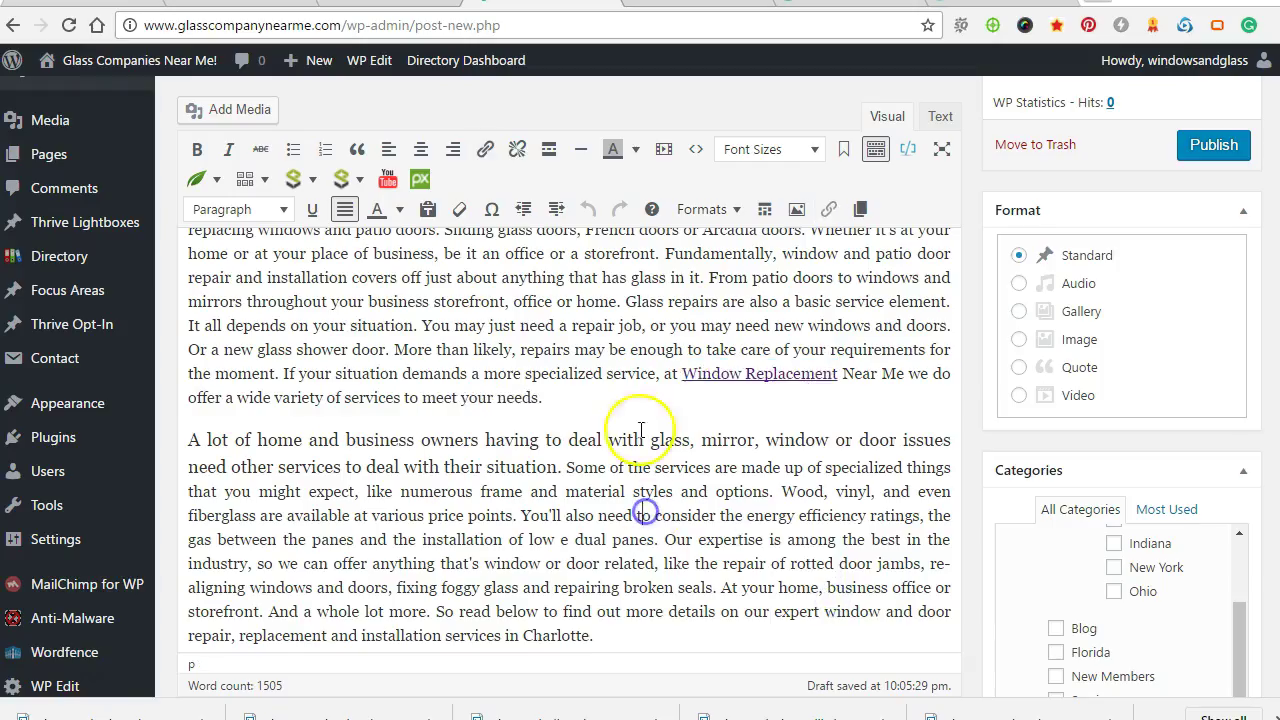
Publish the Charlotte NC post from the Publish box and let Edit Post reload
scroll(505, 420, "down", 6)
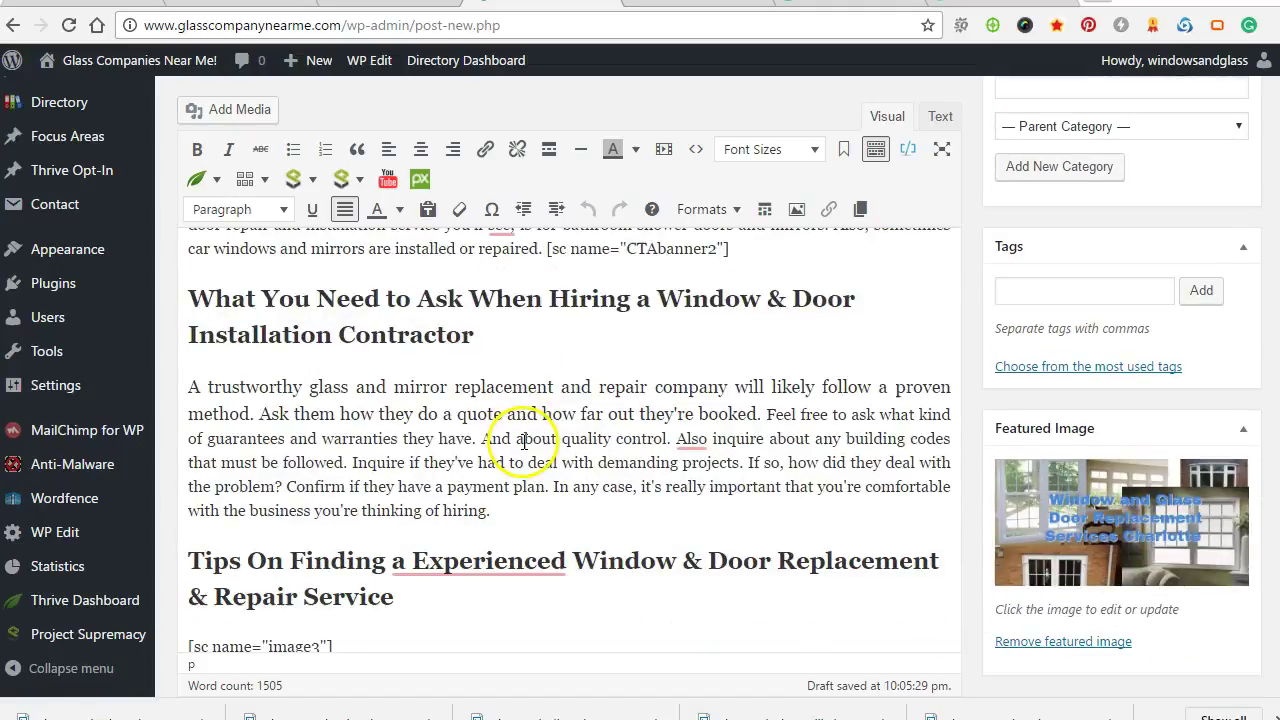
scroll(524, 441, "down", 2)
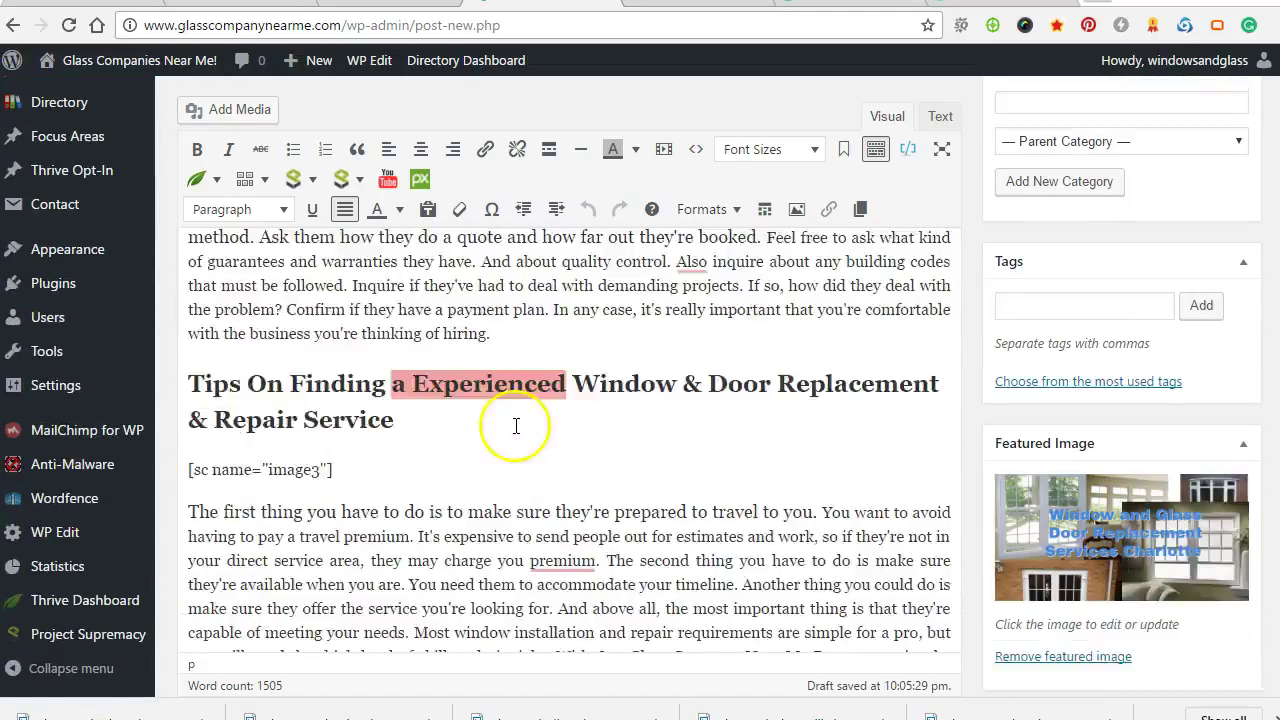
scroll(516, 426, "down", 3)
scroll(590, 400, "up", 8)
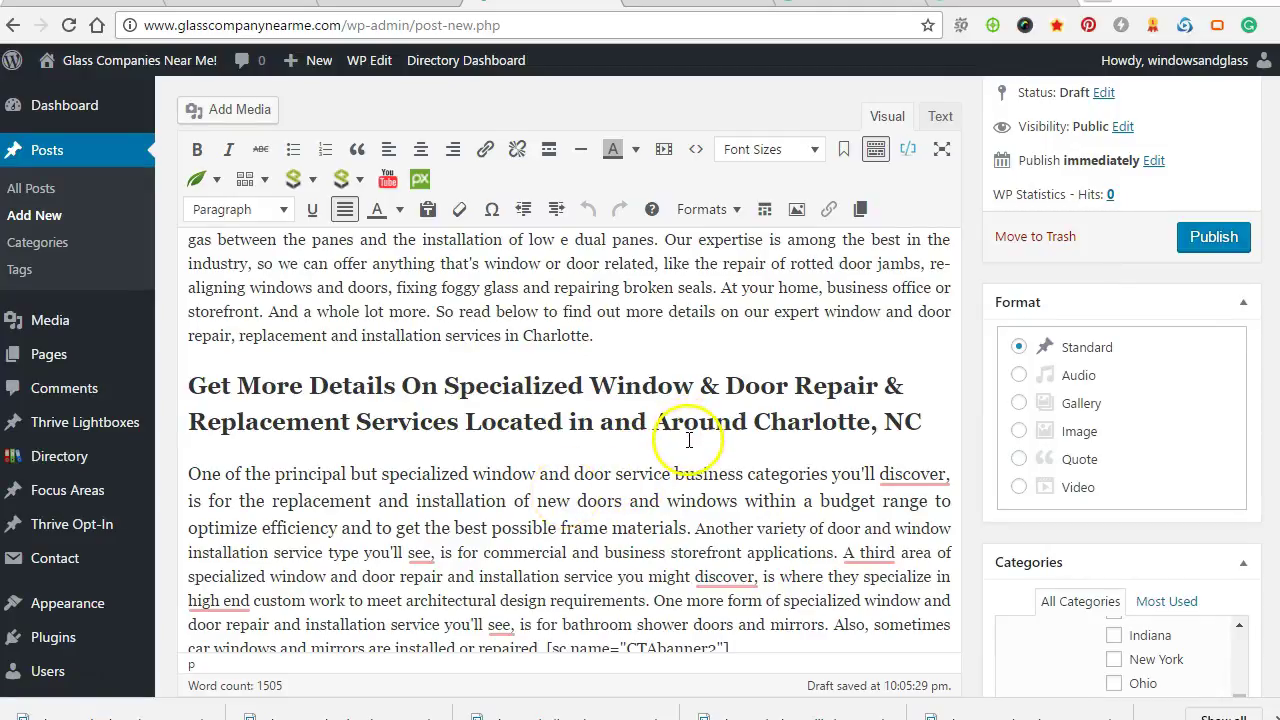
scroll(680, 456, "up", 4)
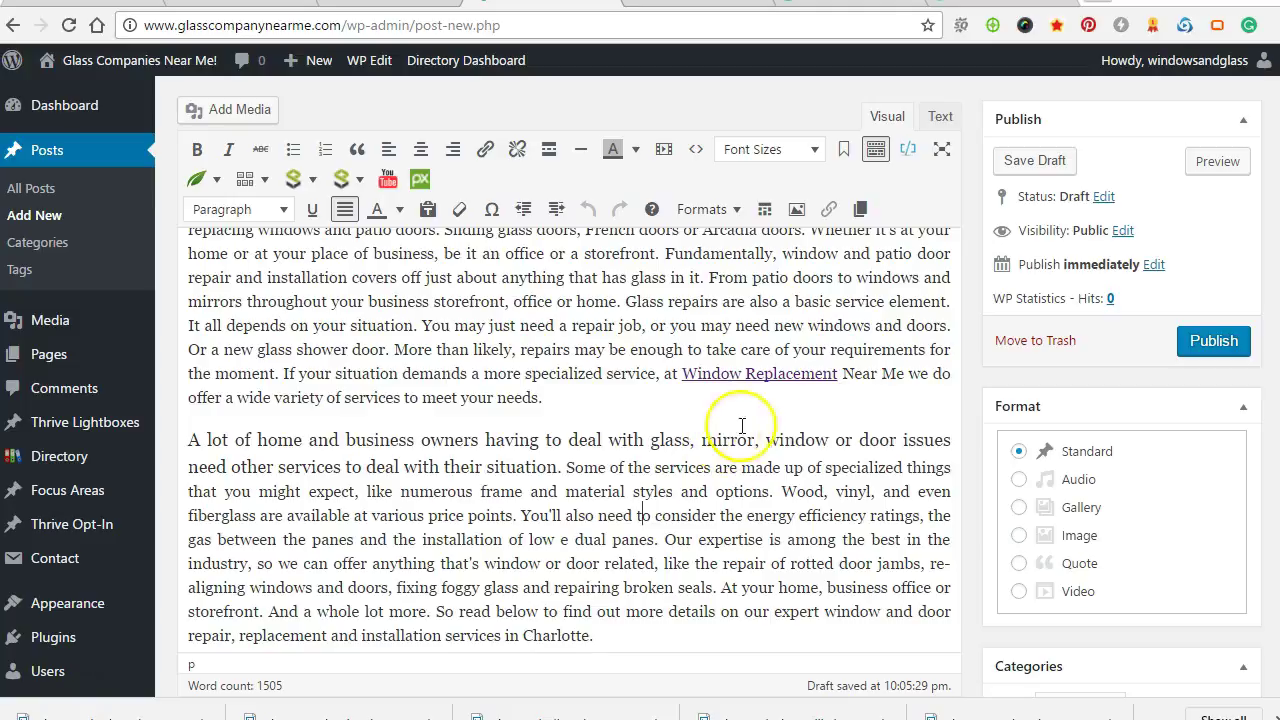
left_click(1211, 346)
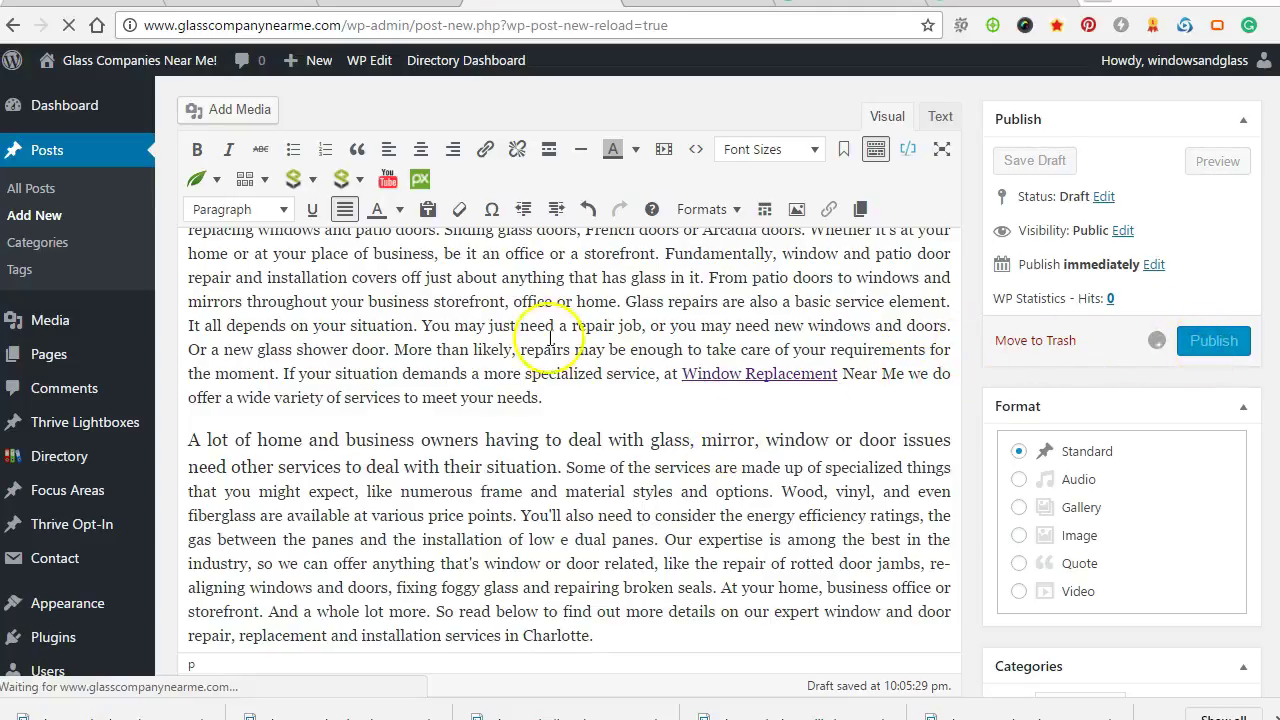
scroll(475, 372, "up", 15)
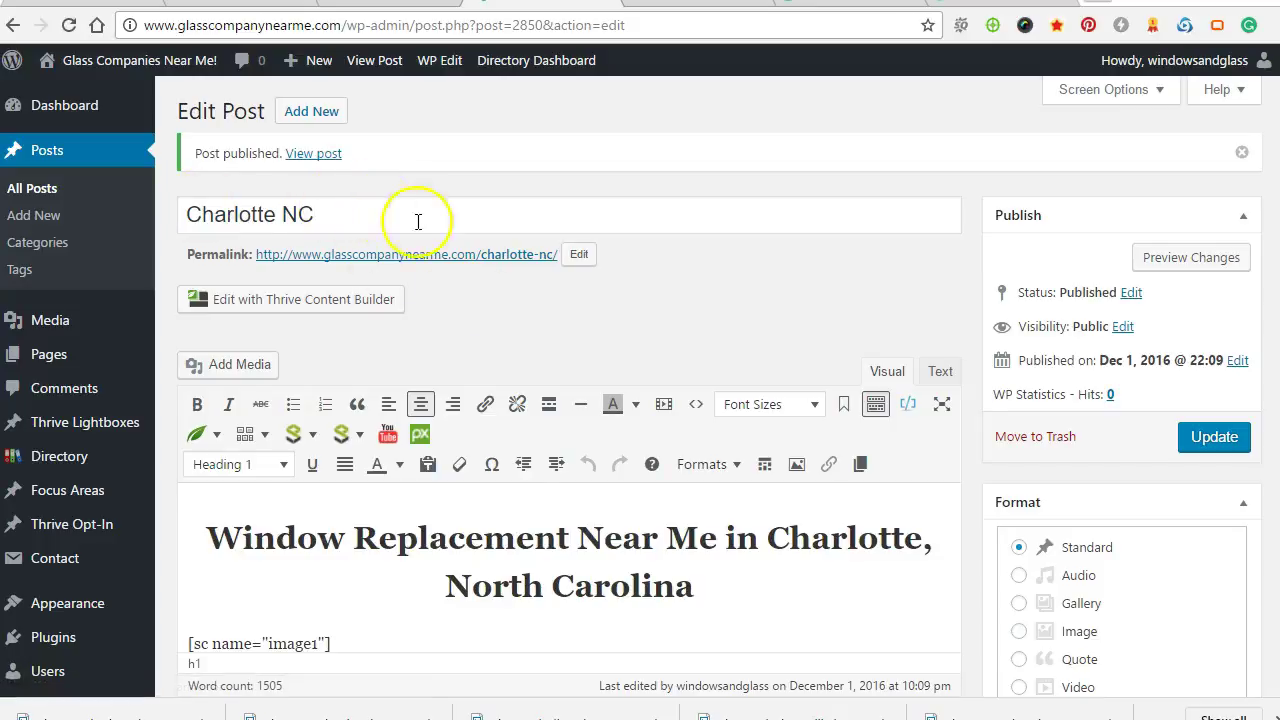
scroll(432, 505, "down", 1)
scroll(432, 505, "down", 1)
scroll(425, 480, "up", 2)
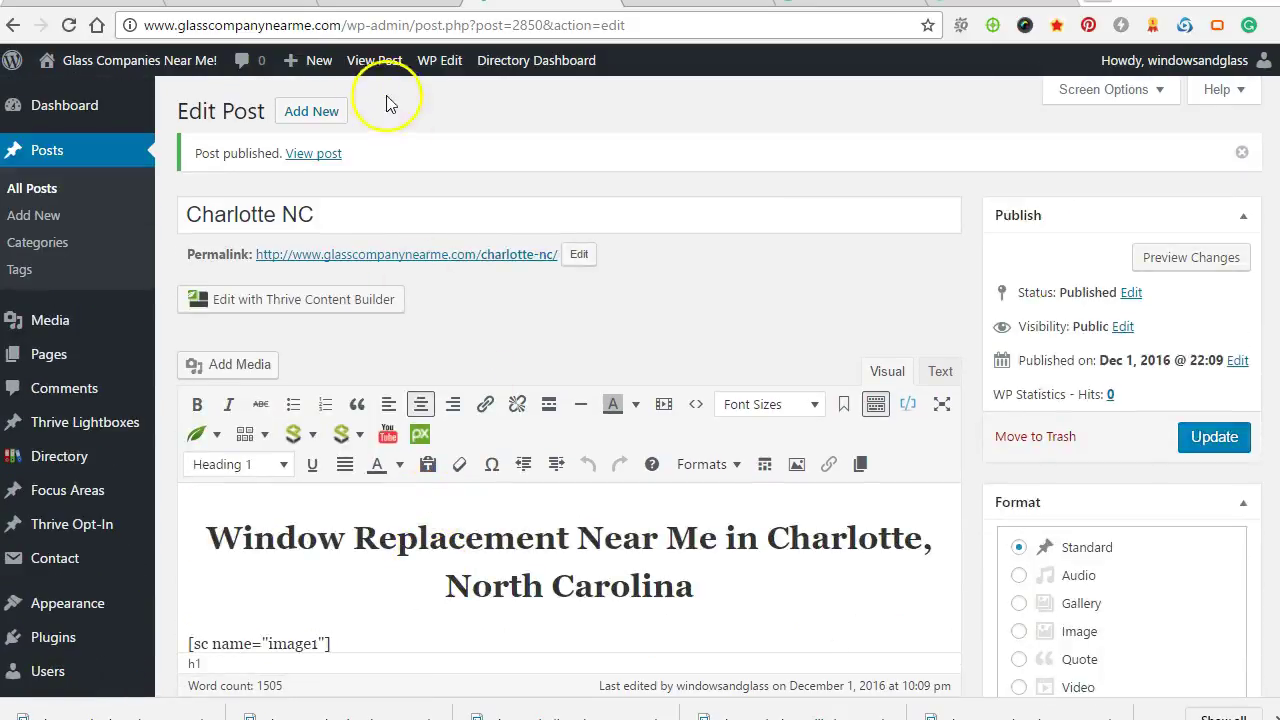
Start a new blank post and copy the San Francisco article HTML from the source page
mouse_move(308, 62)
left_click(296, 96)
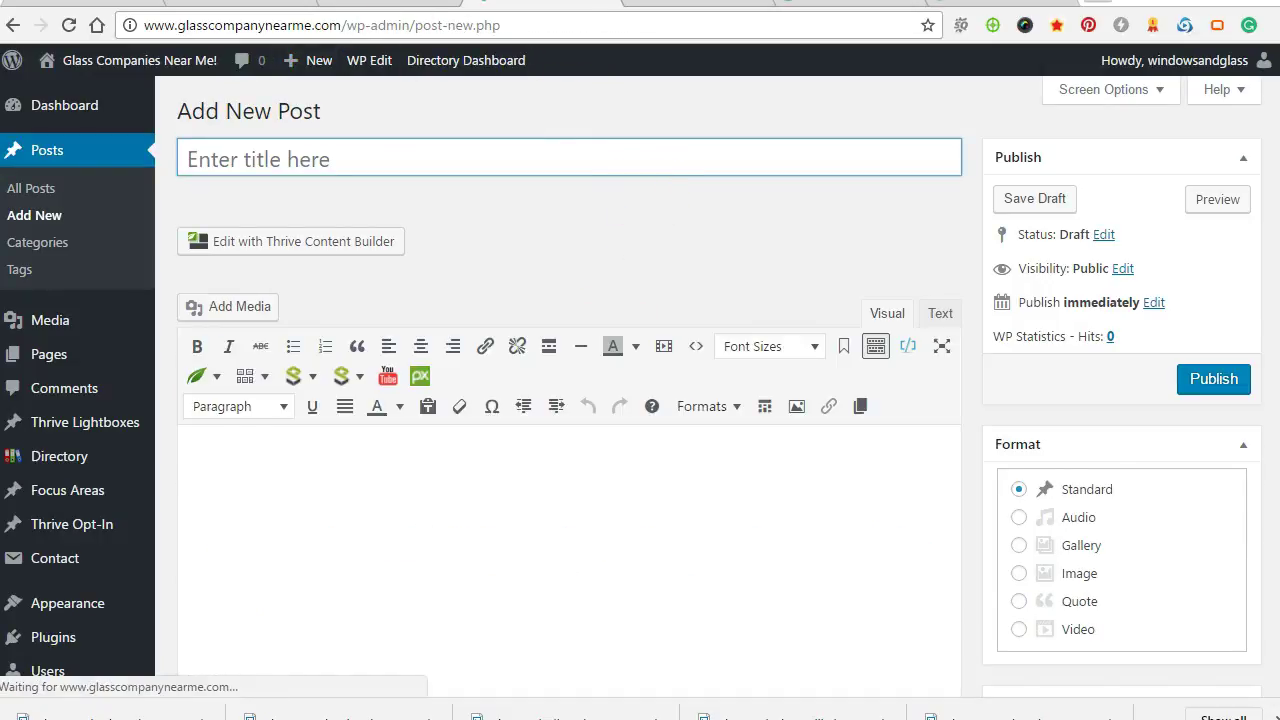
key("ctrl+Tab")
scroll(286, 329, "down", 3)
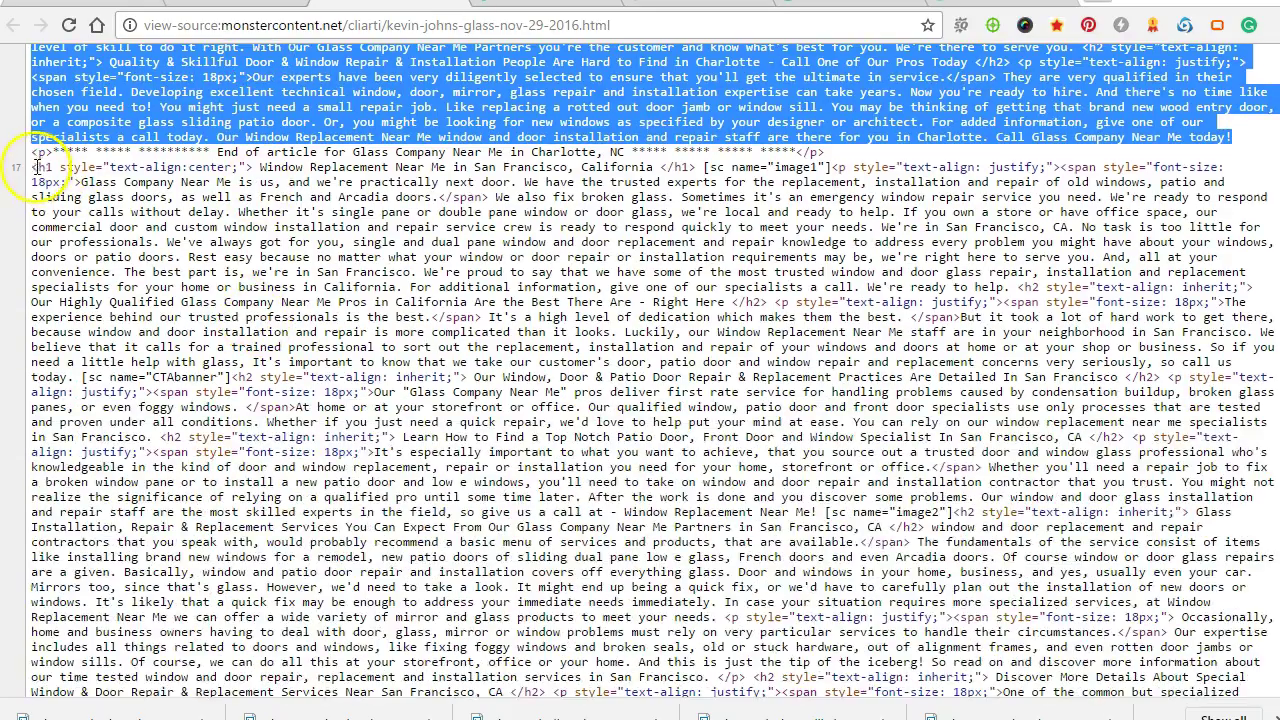
left_click_drag(31, 166, 744, 407)
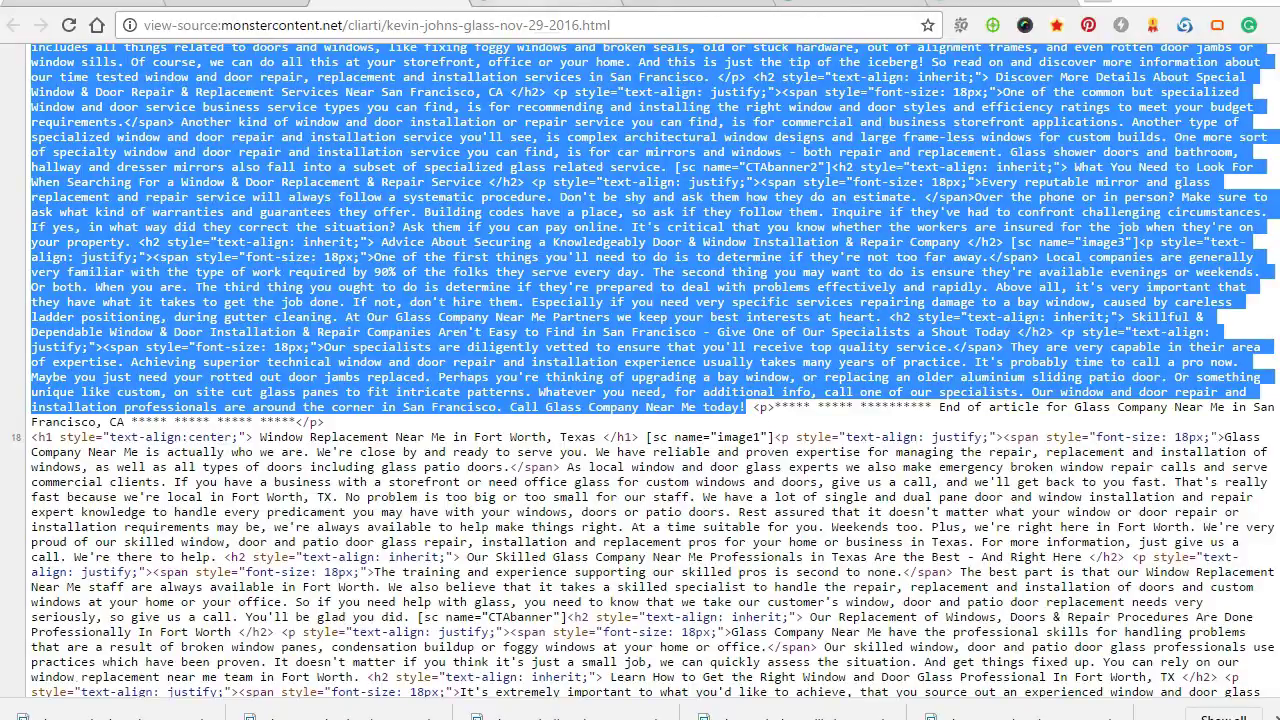
left_click(586, 18)
Paste the San Francisco article HTML into the post body in Text mode
left_click(942, 314)
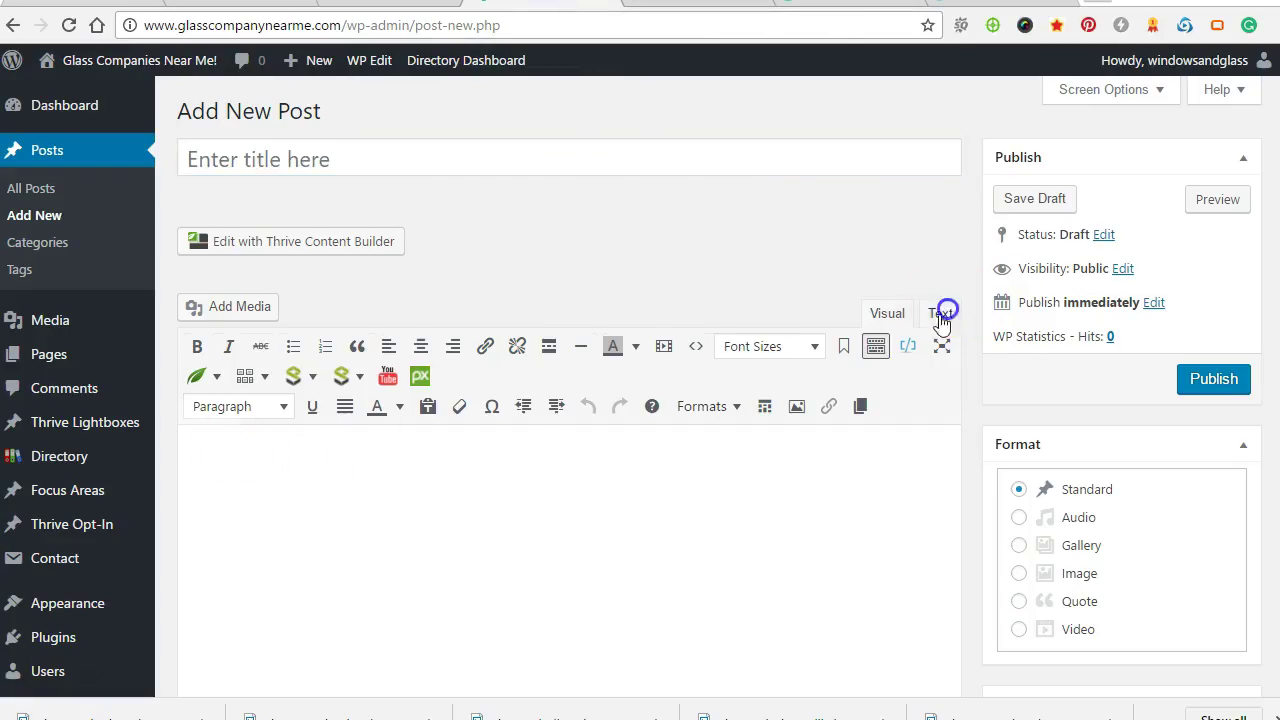
left_click(210, 404)
key("ctrl+v")
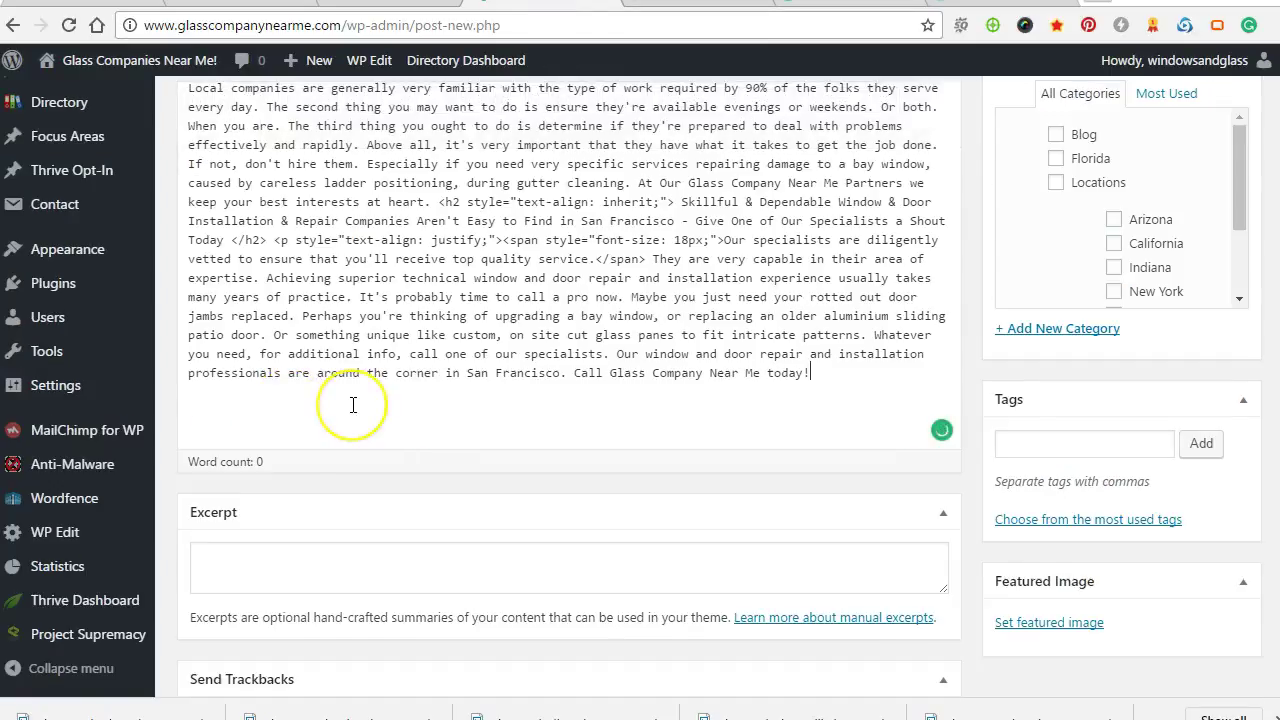
scroll(350, 410, "up", 20)
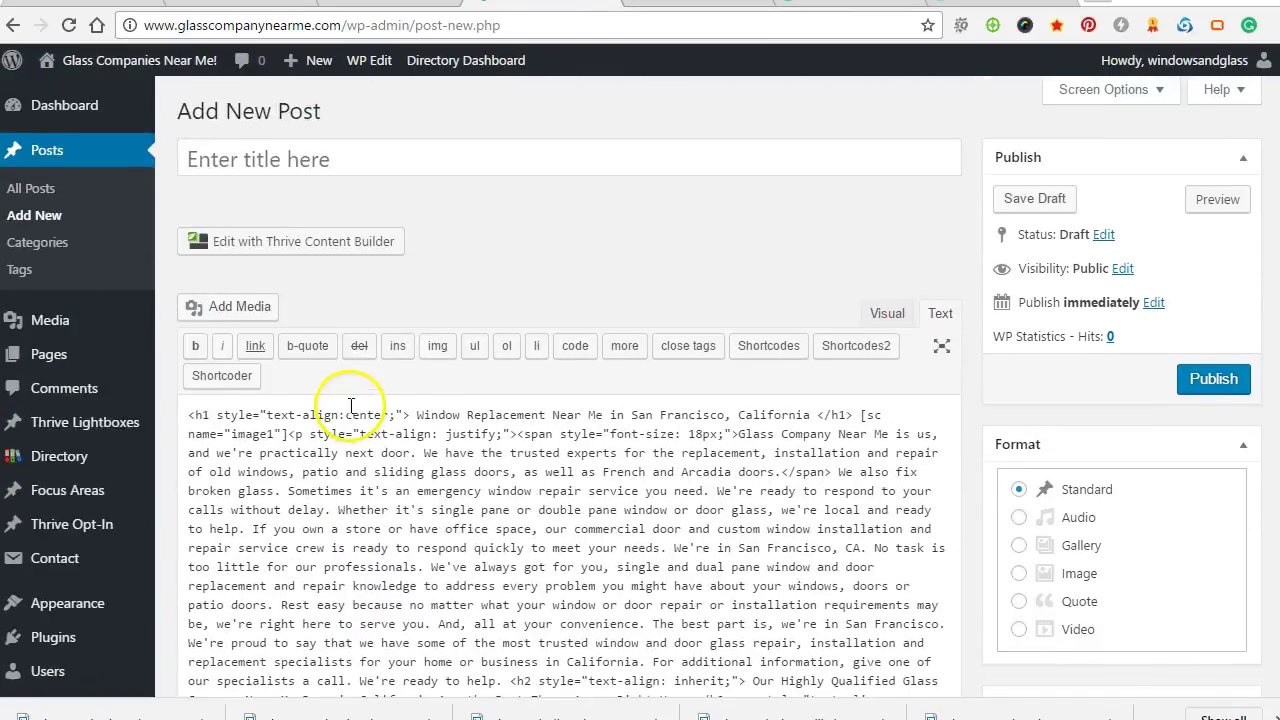
Title the post 'San Francisco CA' and file it under the California category
left_click(241, 160)
type("San Francisco")
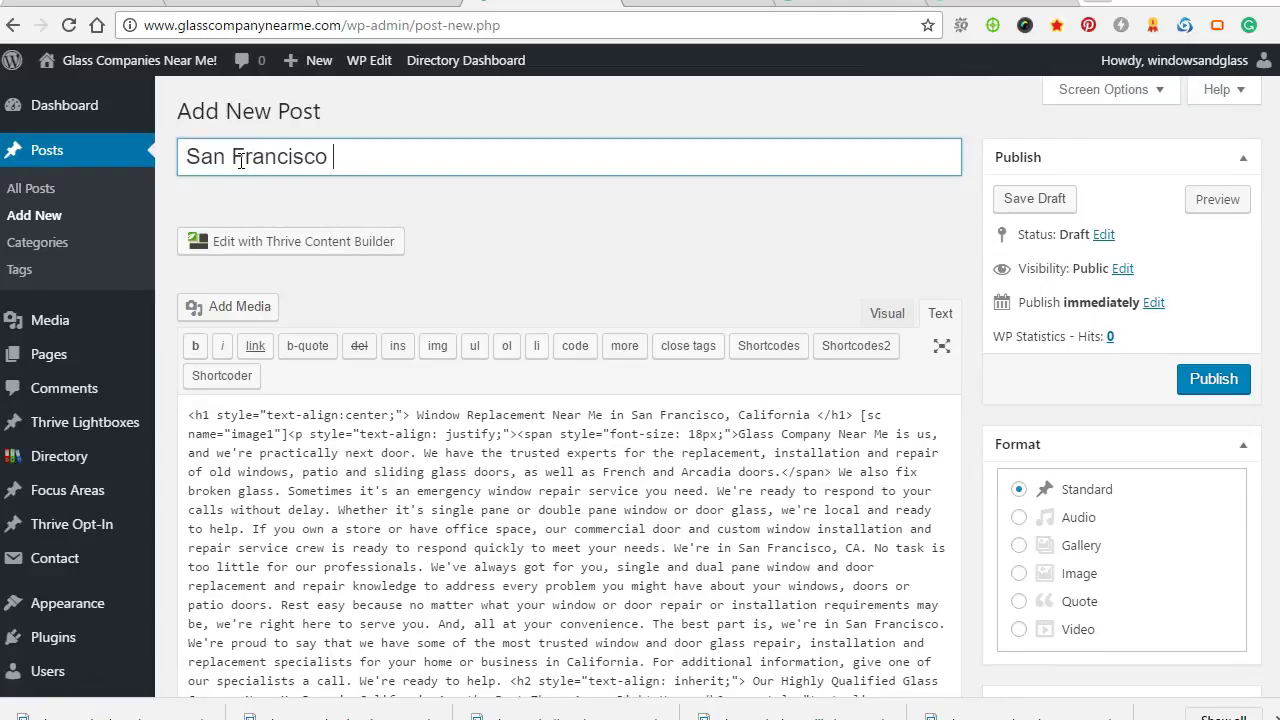
type(" CA")
scroll(1029, 294, "down", 8)
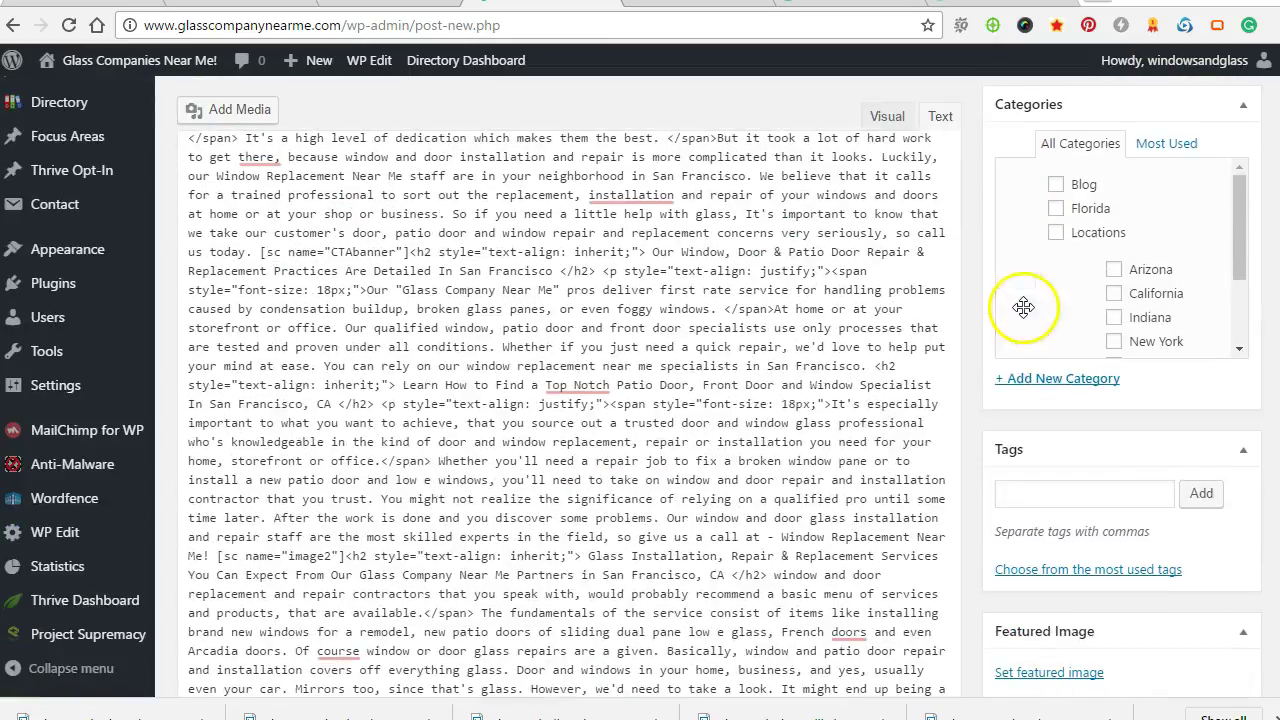
left_click(1113, 293)
scroll(1094, 374, "down", 1)
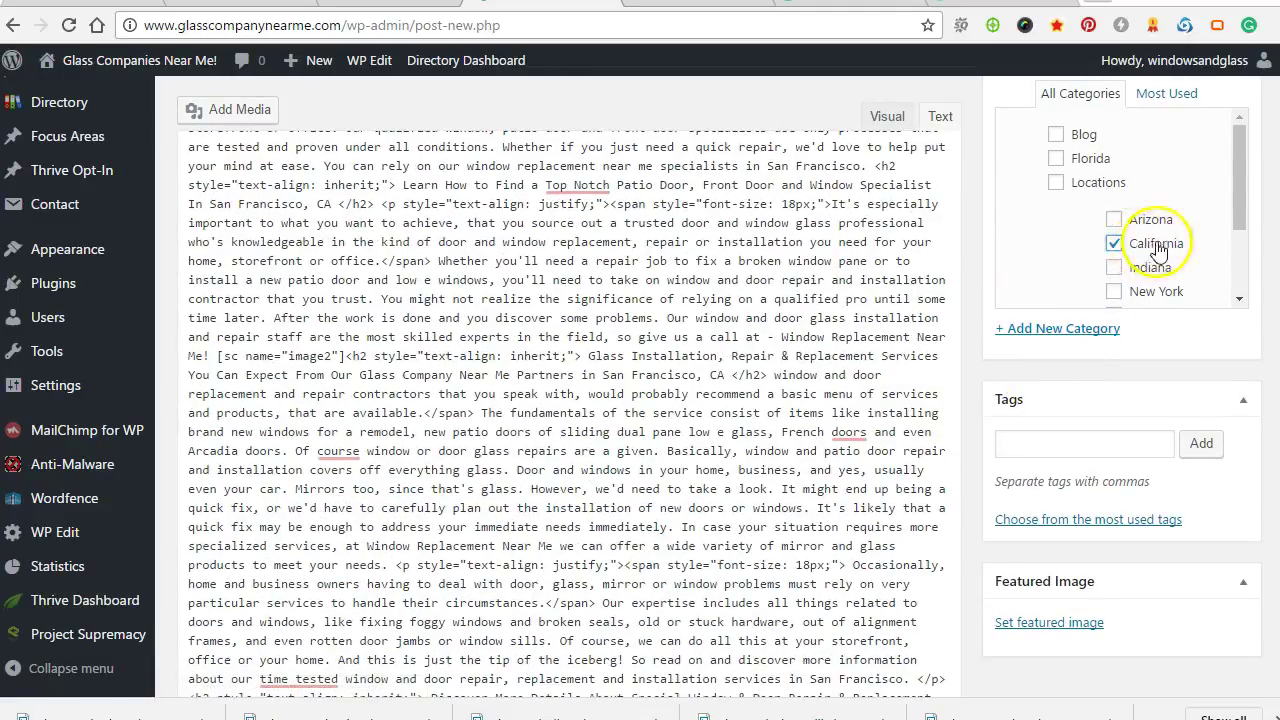
scroll(1018, 405, "down", 3)
scroll(1030, 500, "down", 2)
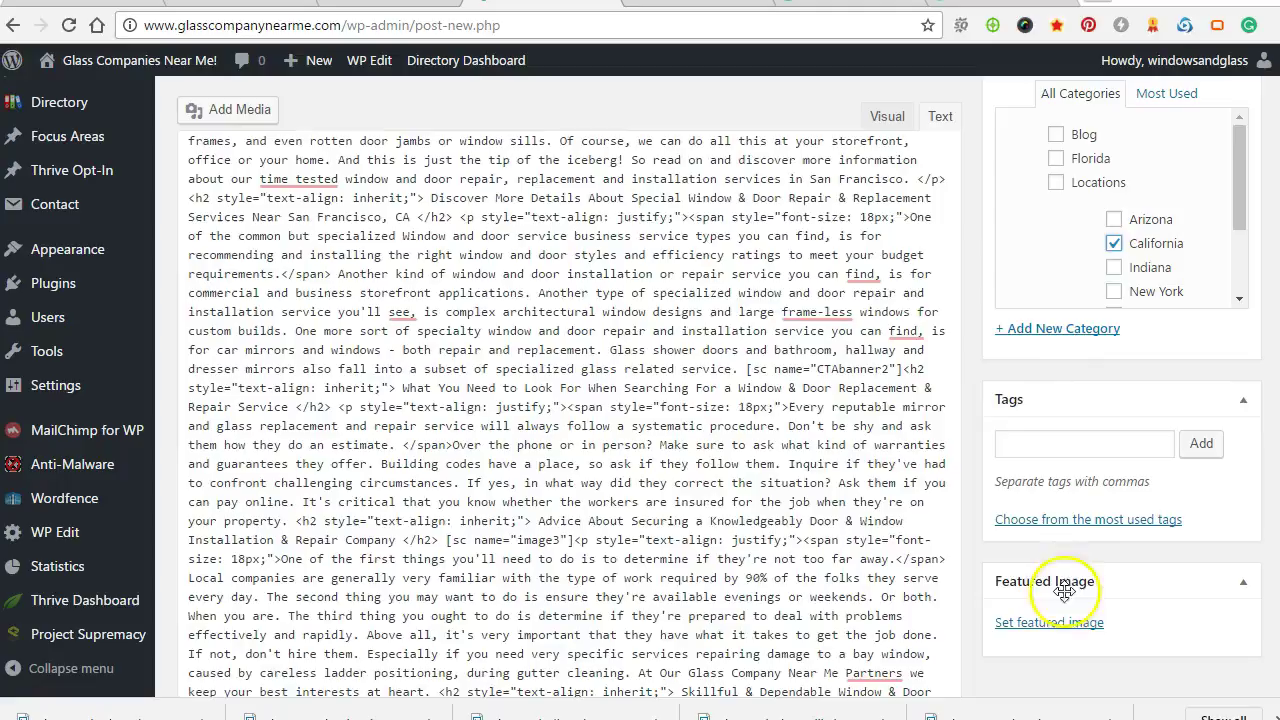
left_click(689, 3)
Replace 'Charlotte' with 'San Francisco CA' in the banner text, widening and raising the box
left_click(962, 365)
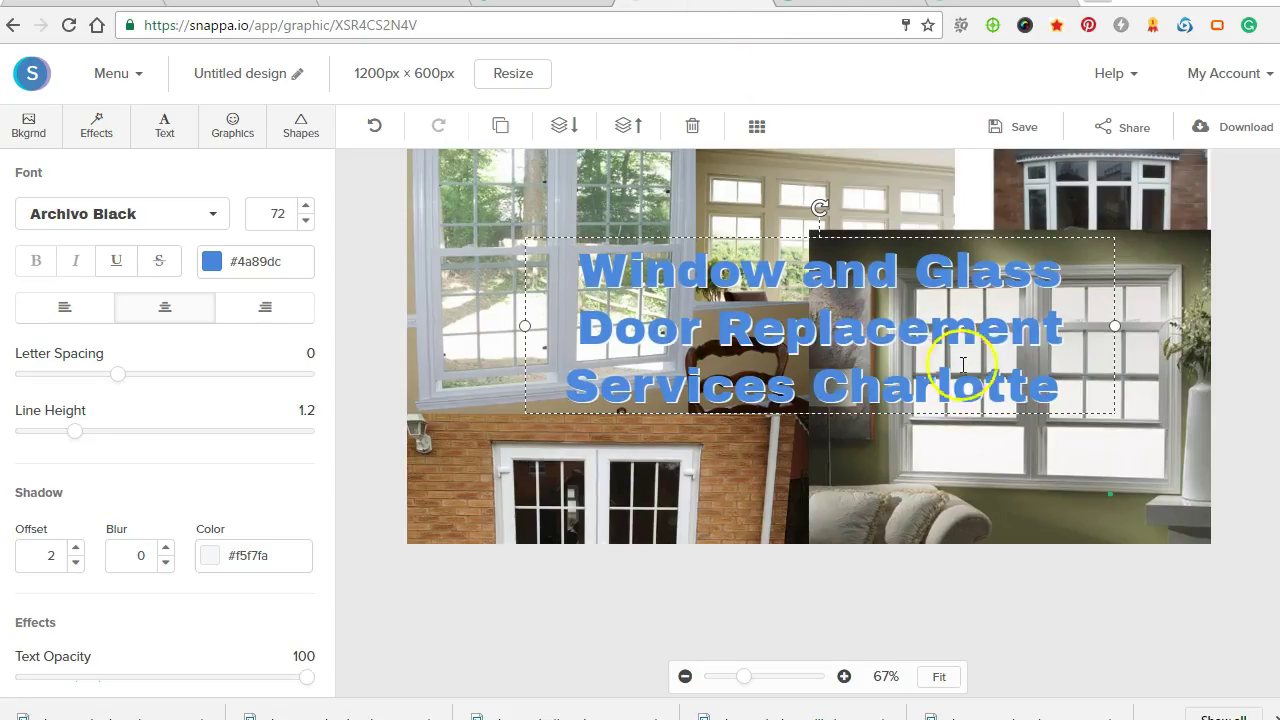
left_click_drag(1070, 385, 816, 373)
type("San Franc")
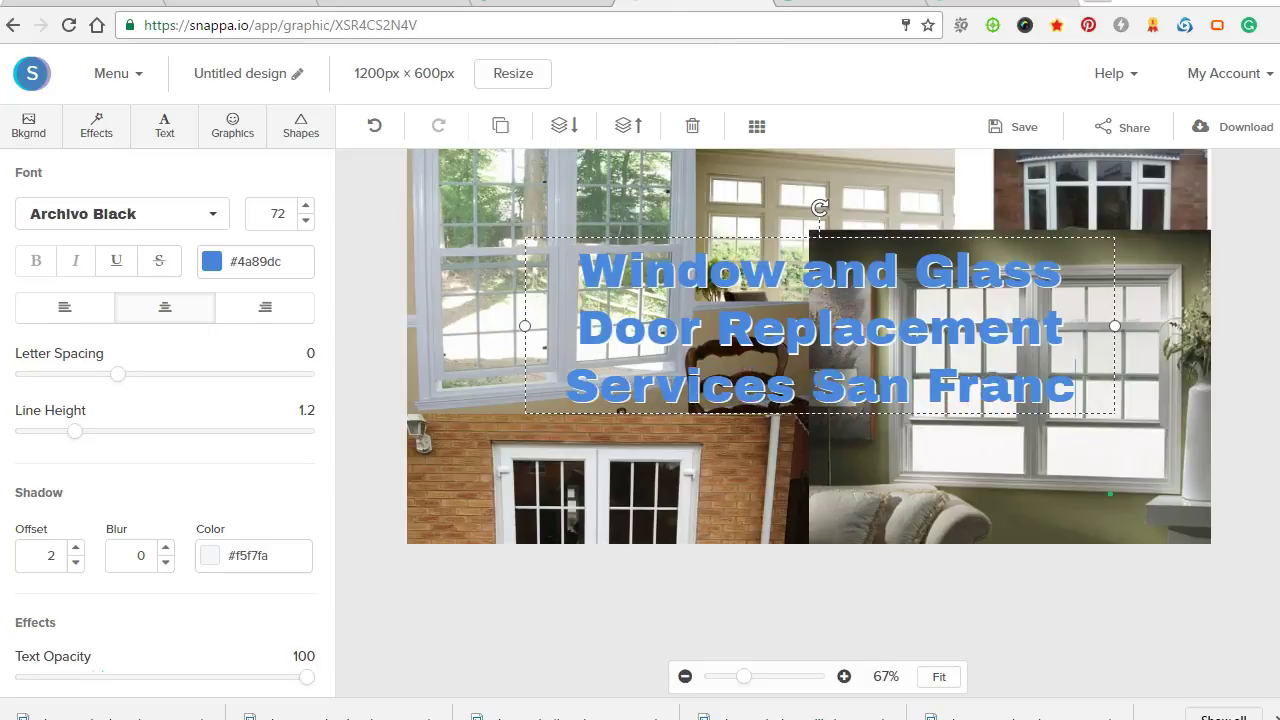
type("isco CA")
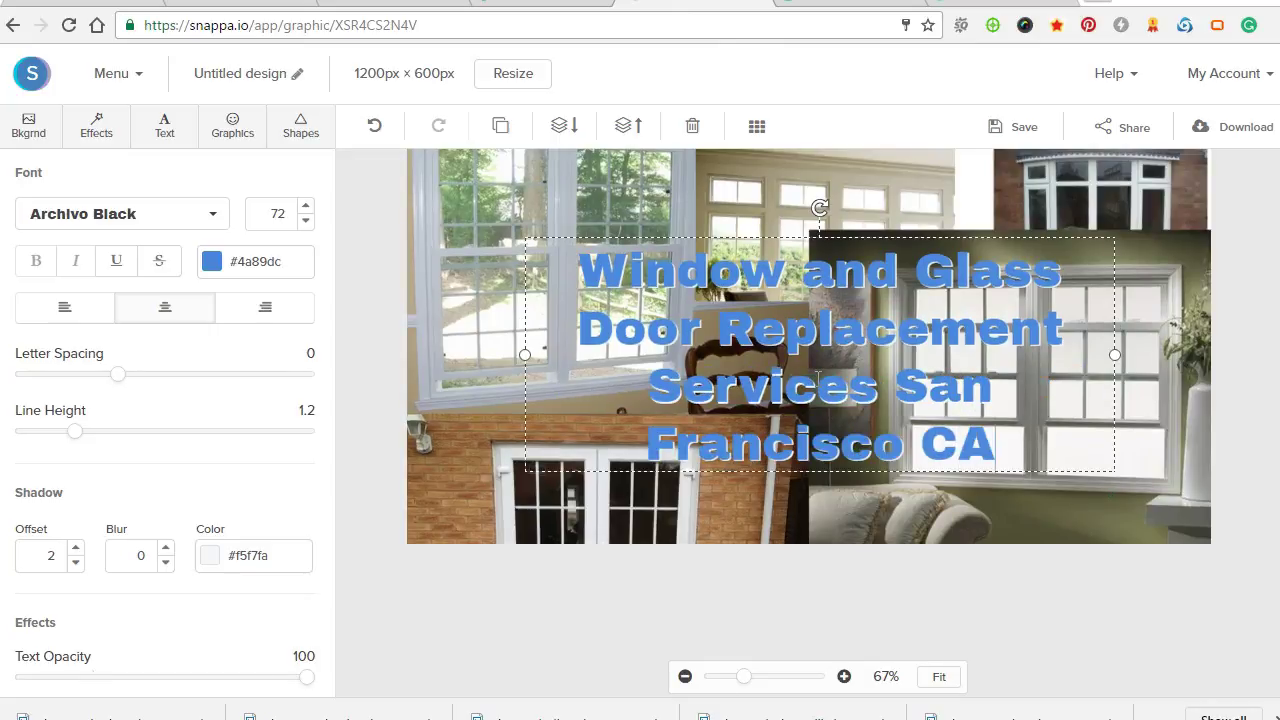
left_click_drag(526, 356, 462, 355)
left_click_drag(866, 373, 880, 333)
Download the banner as a web-optimized JPG named bannersanfran
left_click(1237, 126)
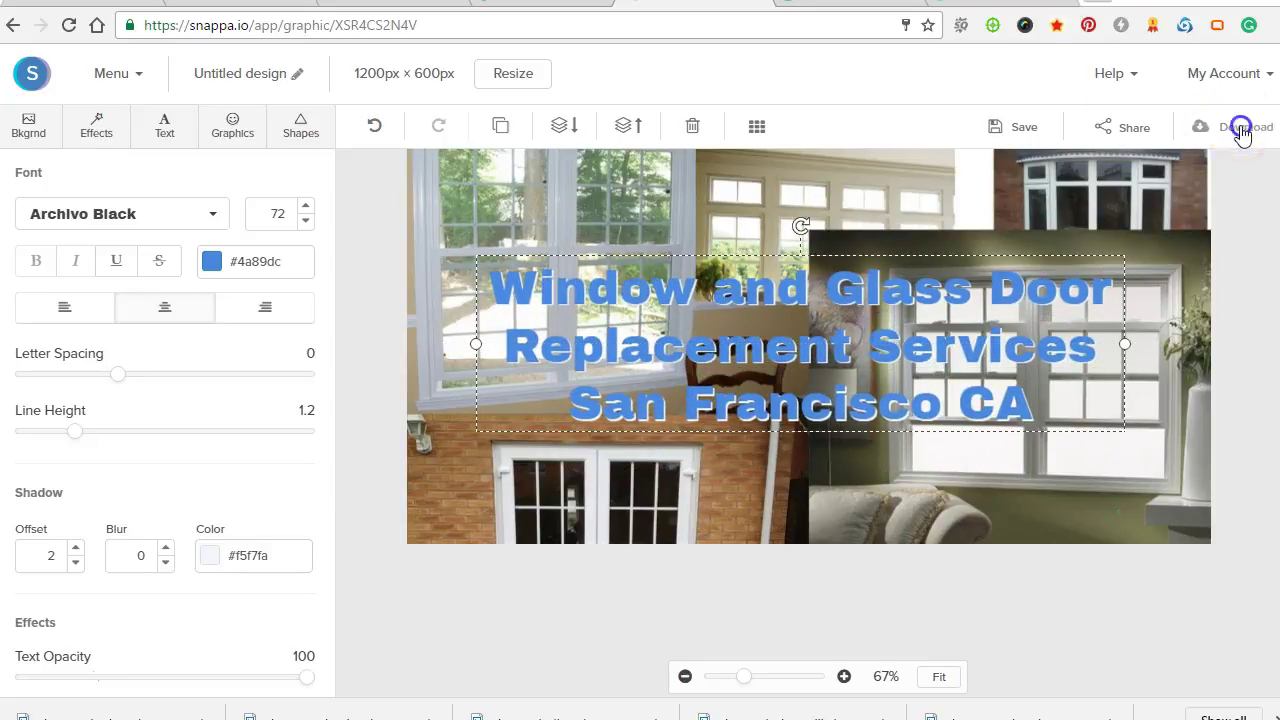
left_click(1146, 165)
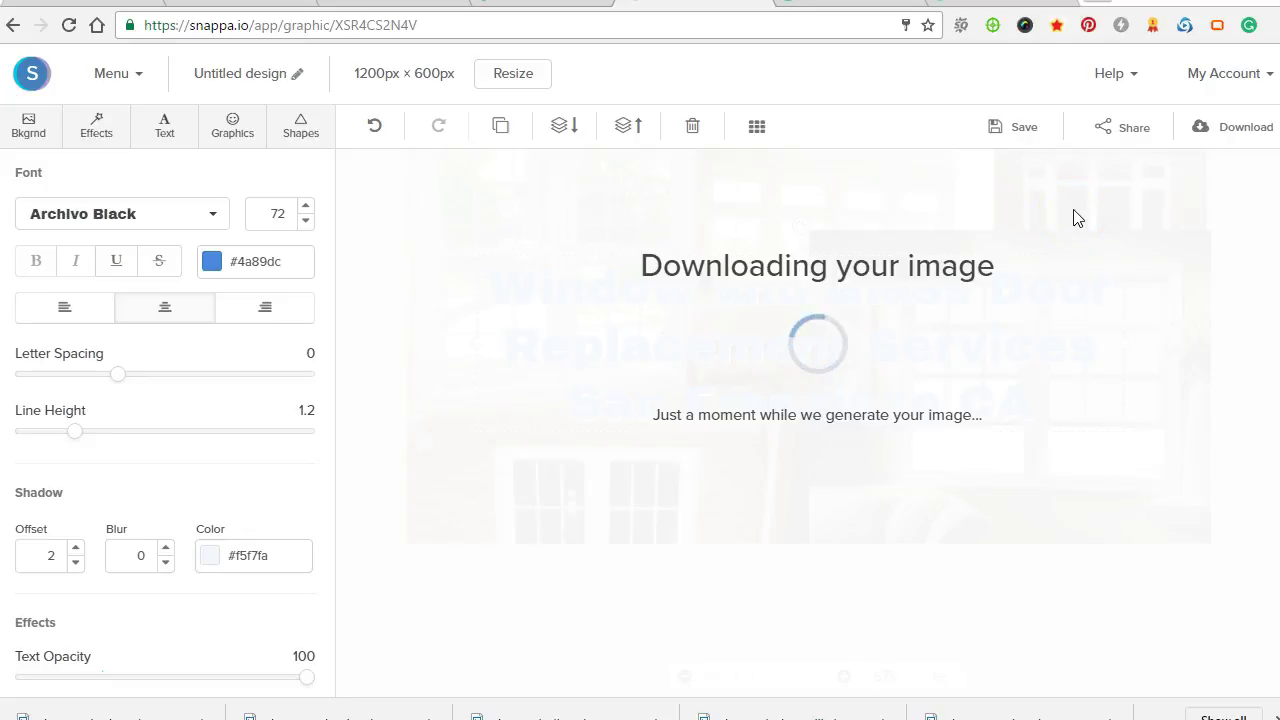
type("bannersanfran")
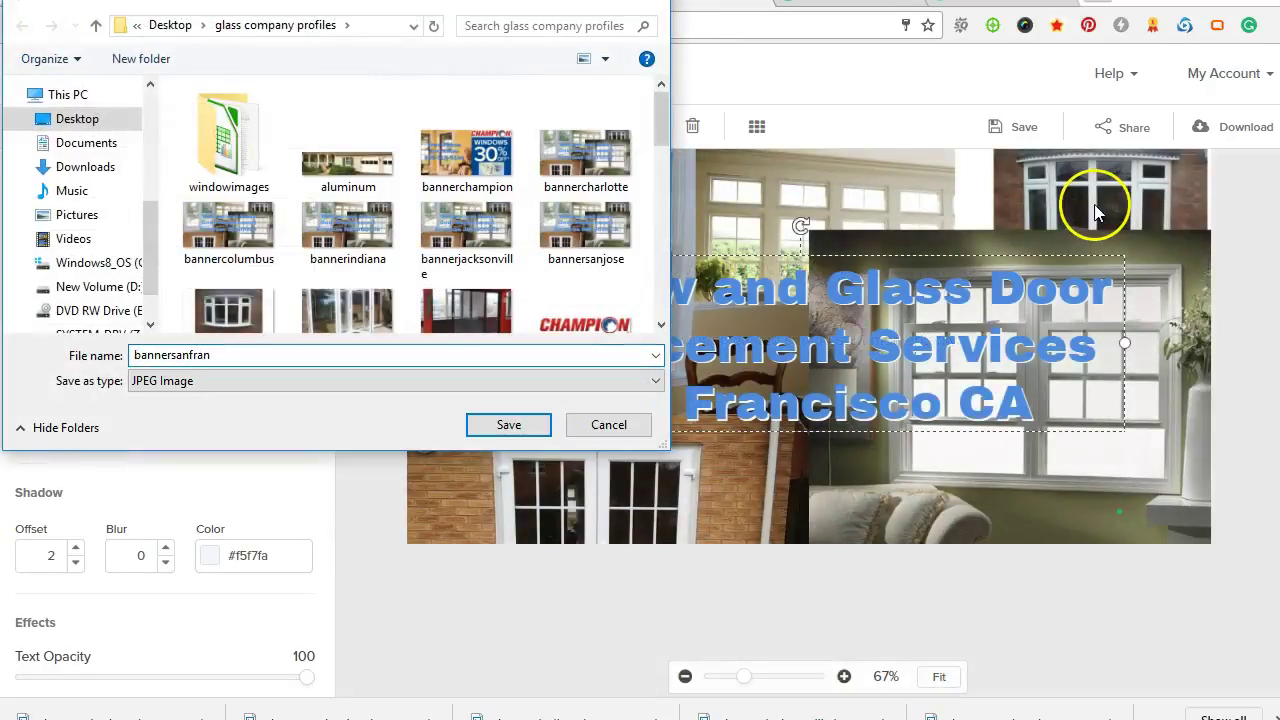
left_click(508, 424)
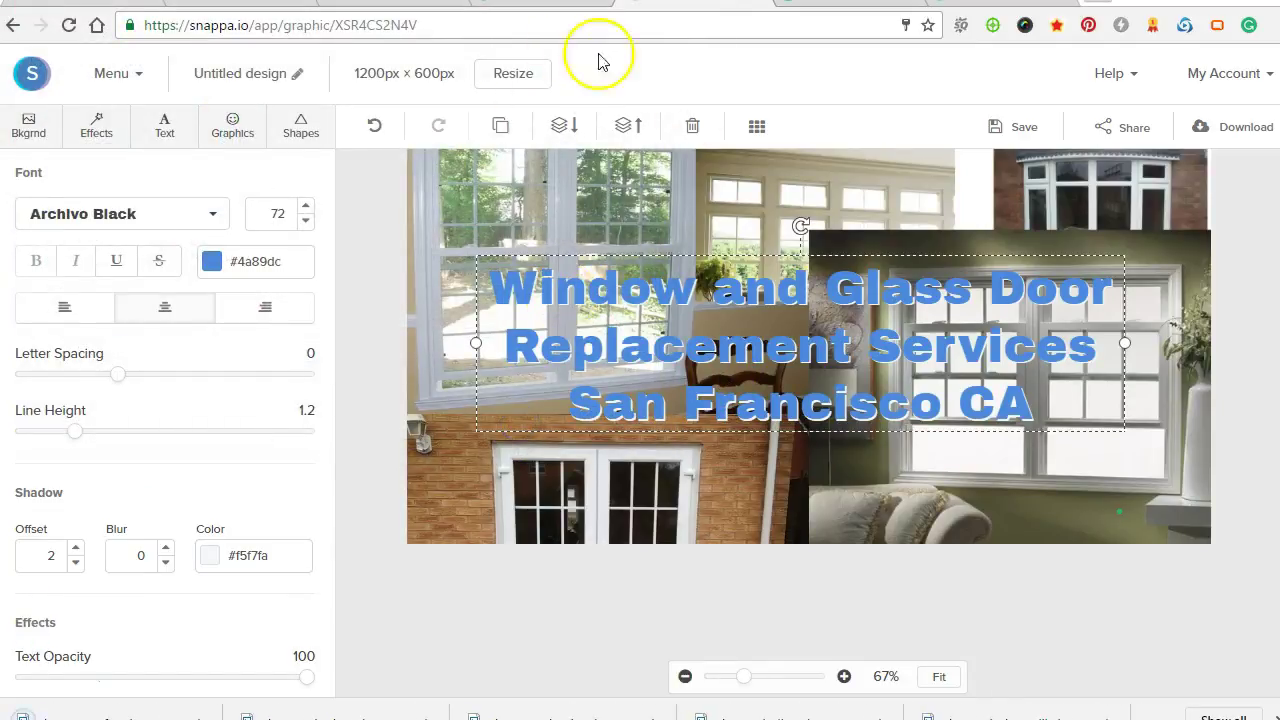
Choose the bannersanfran file to upload as the San Francisco post's featured image
left_click(600, 6)
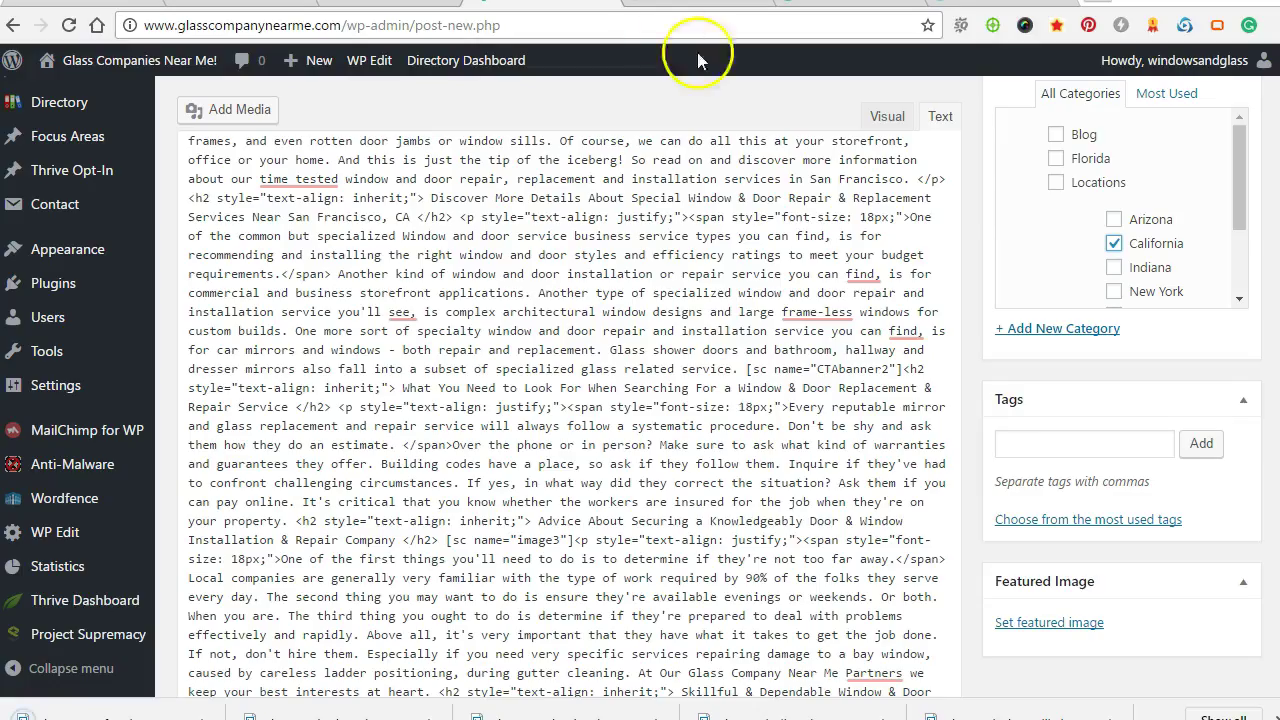
left_click(1057, 626)
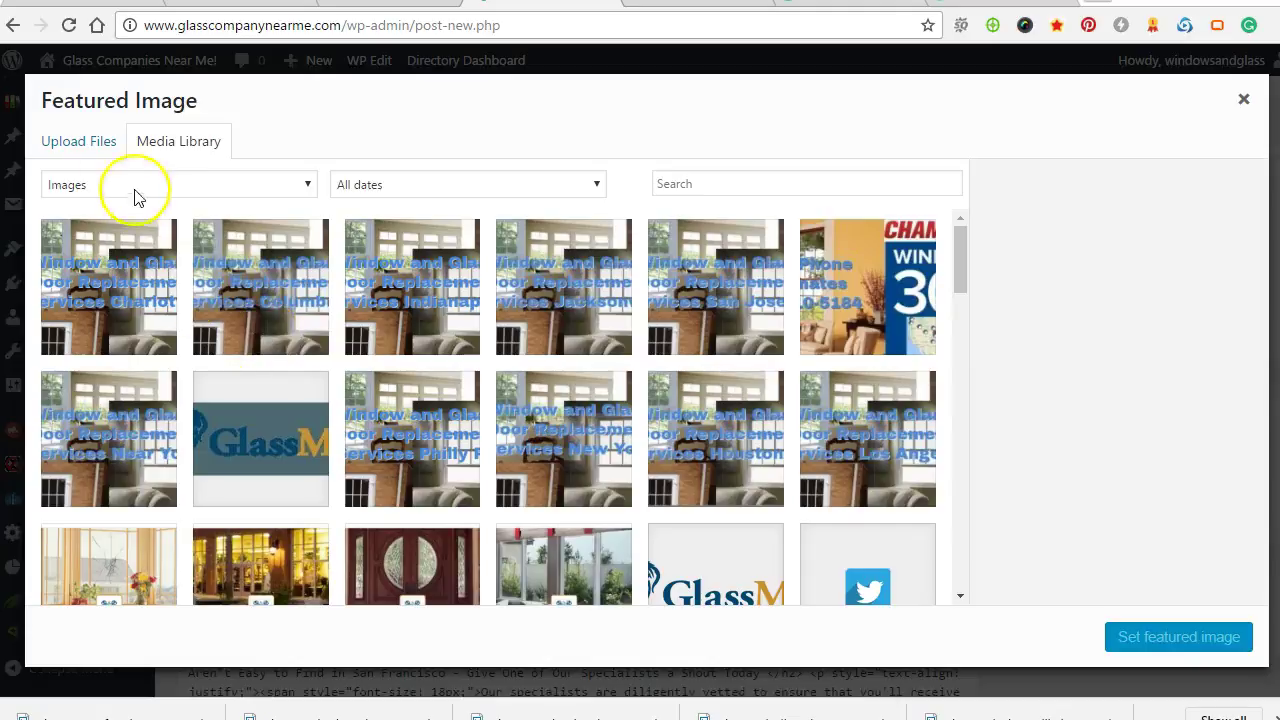
left_click(79, 141)
left_click(600, 408)
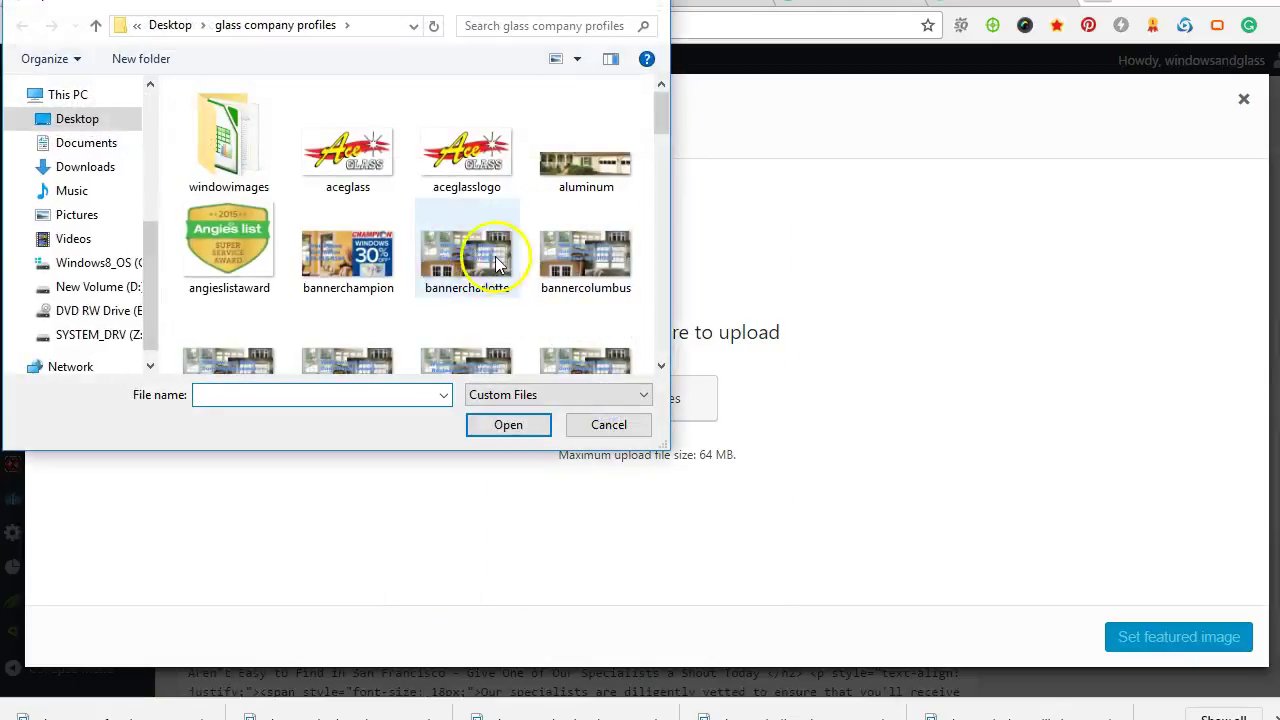
scroll(497, 262, "down", 3)
scroll(505, 245, "up", 2)
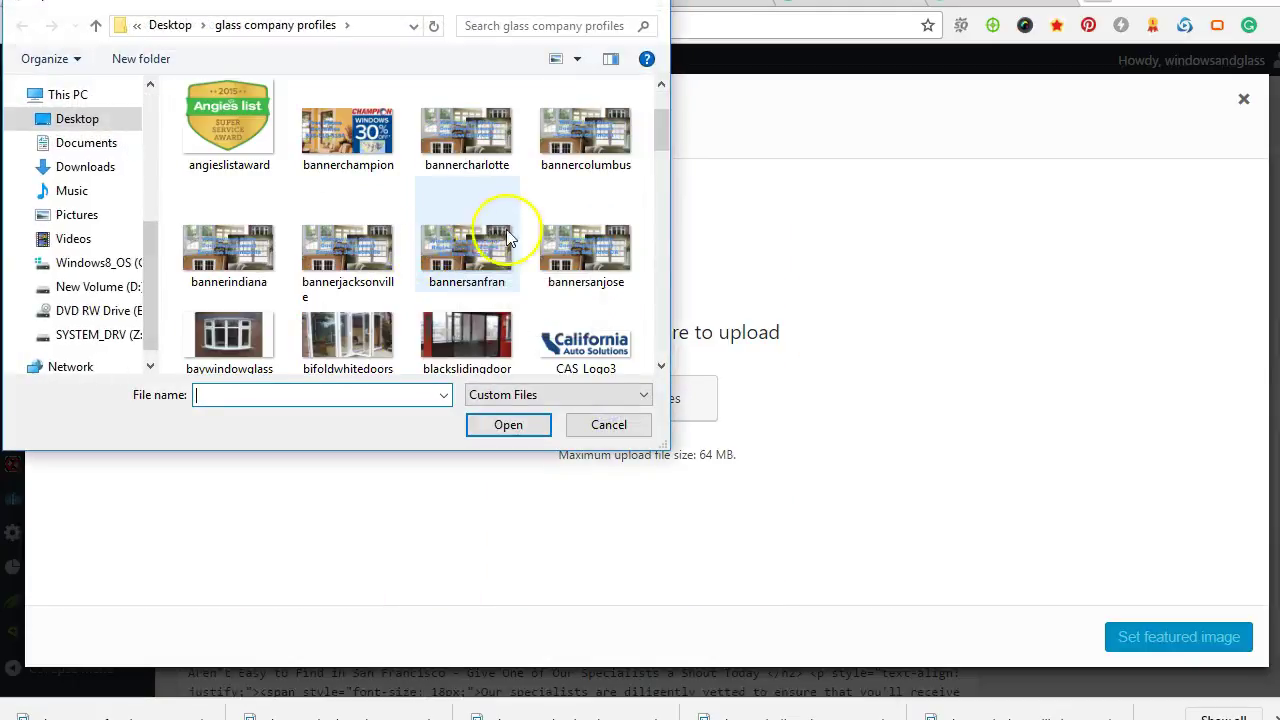
left_click(455, 237)
Upload bannersanfran, give it San Francisco window replacement alt text, and set it as featured image
left_click(508, 424)
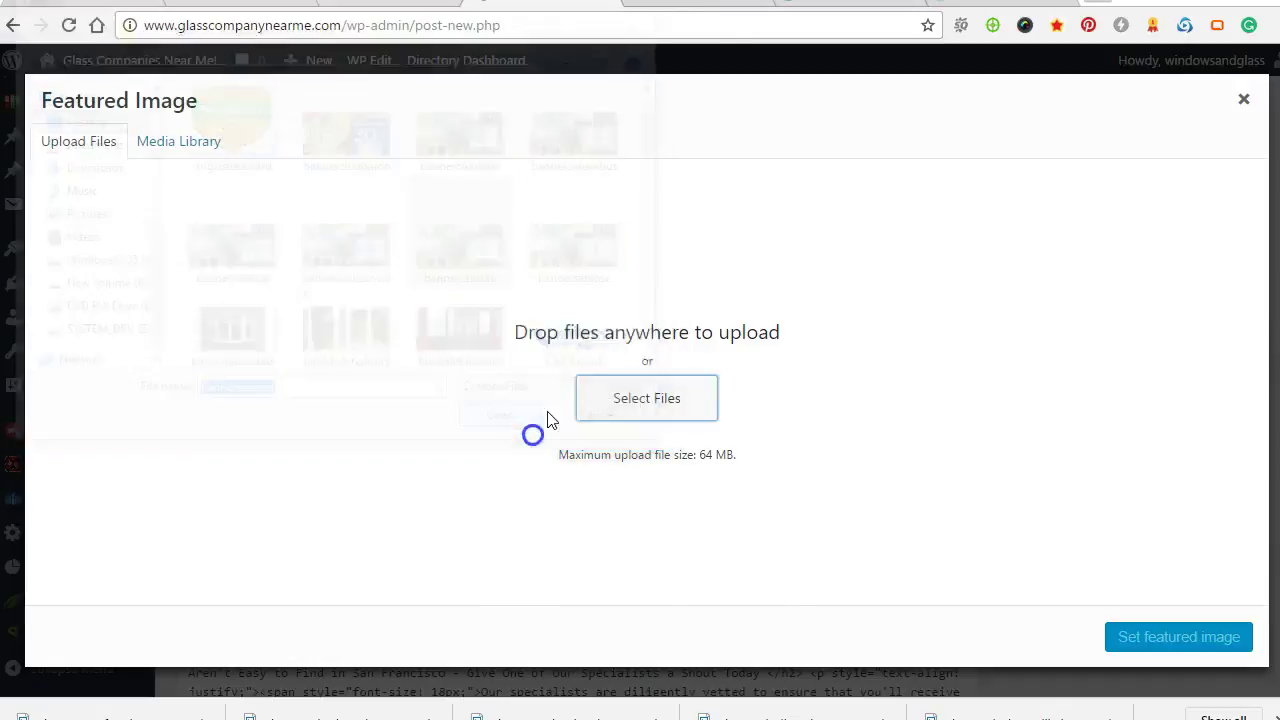
scroll(1032, 443, "down", 1)
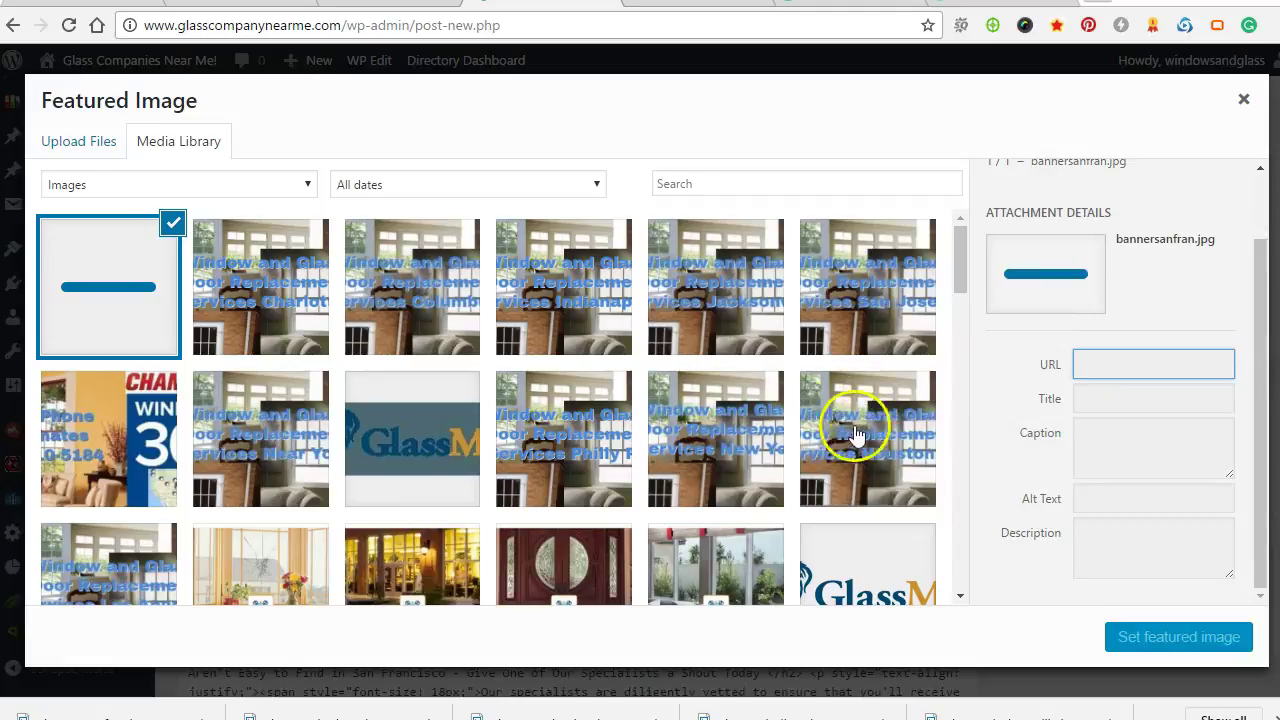
scroll(886, 386, "down", 2)
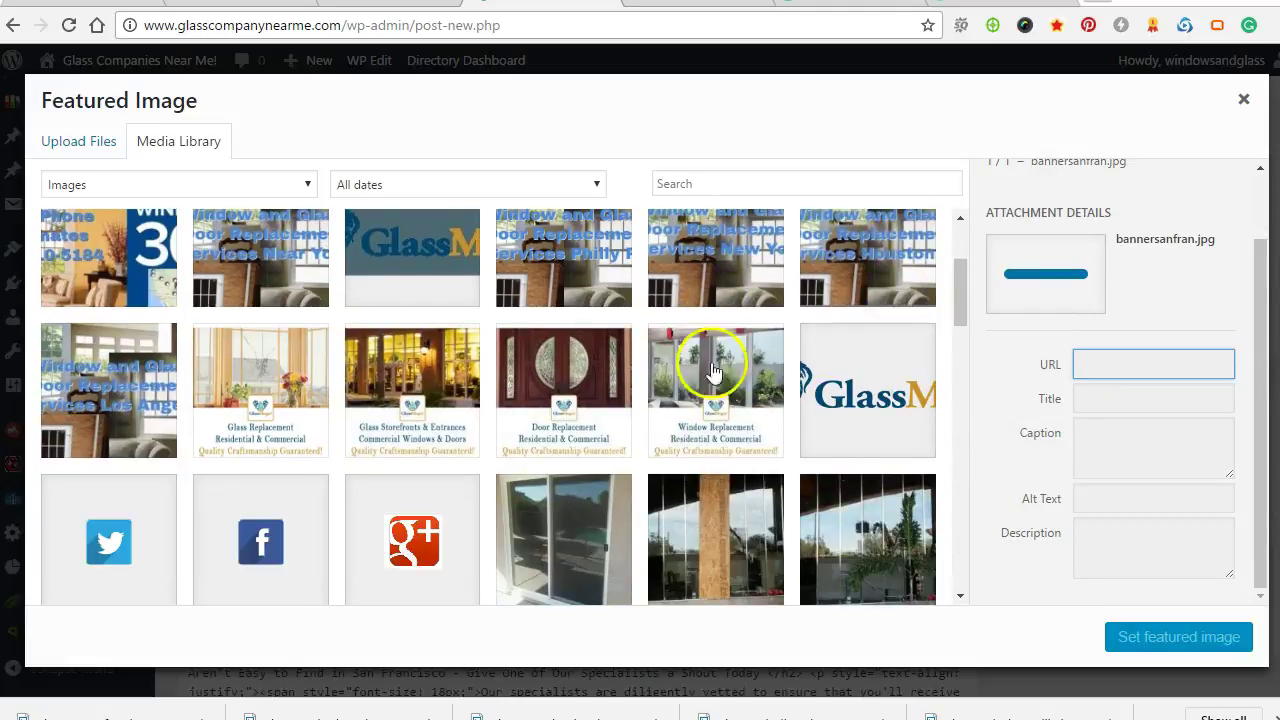
scroll(620, 382, "up", 2)
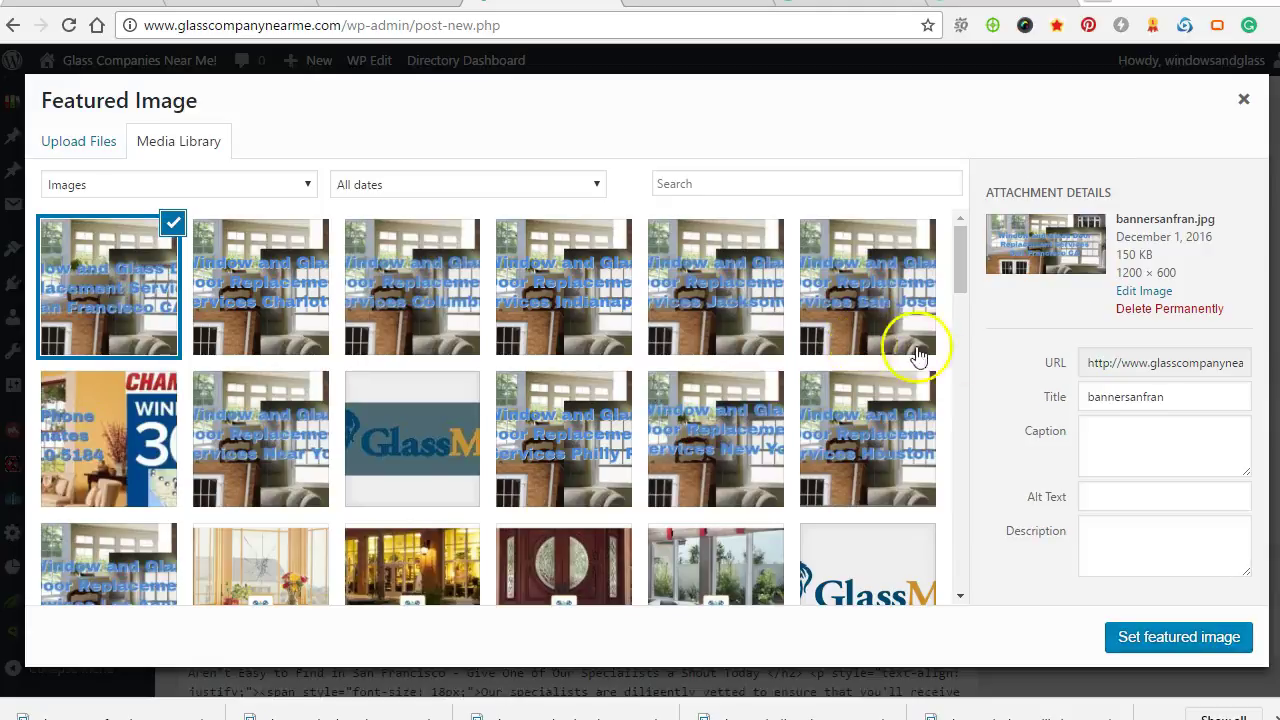
left_click(1120, 495)
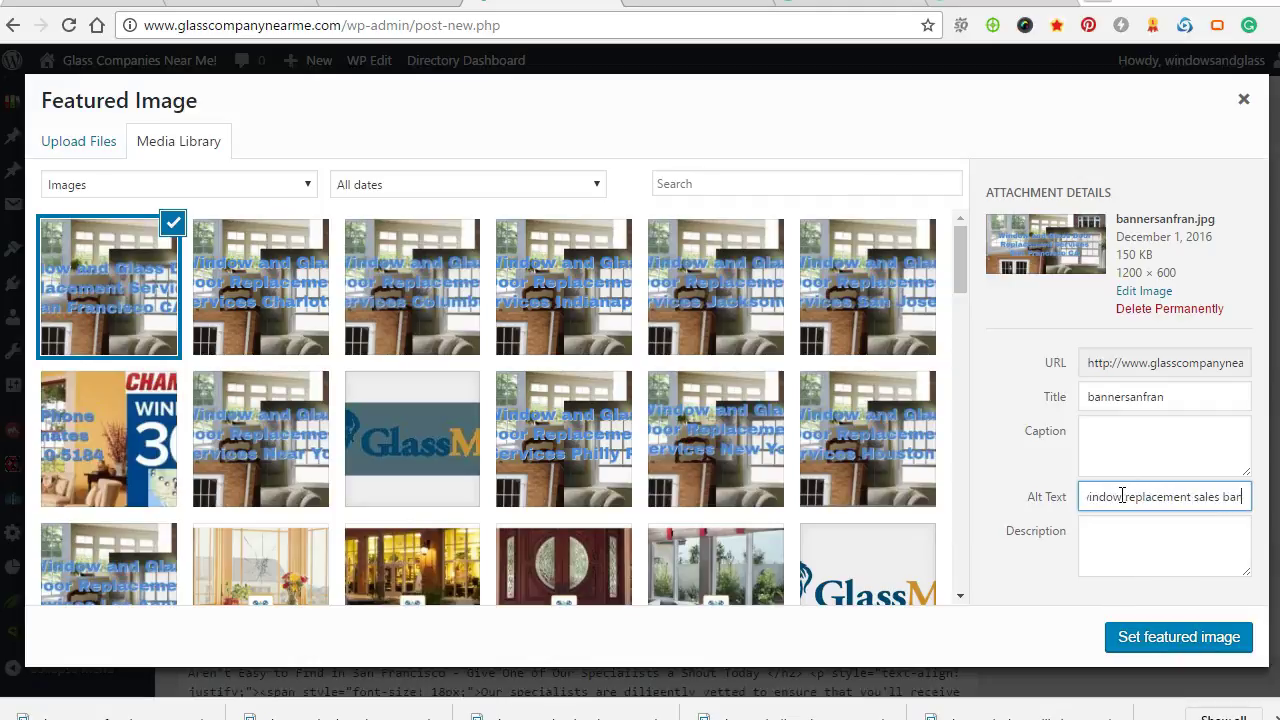
left_click(1200, 640)
scroll(1148, 400, "down", 3)
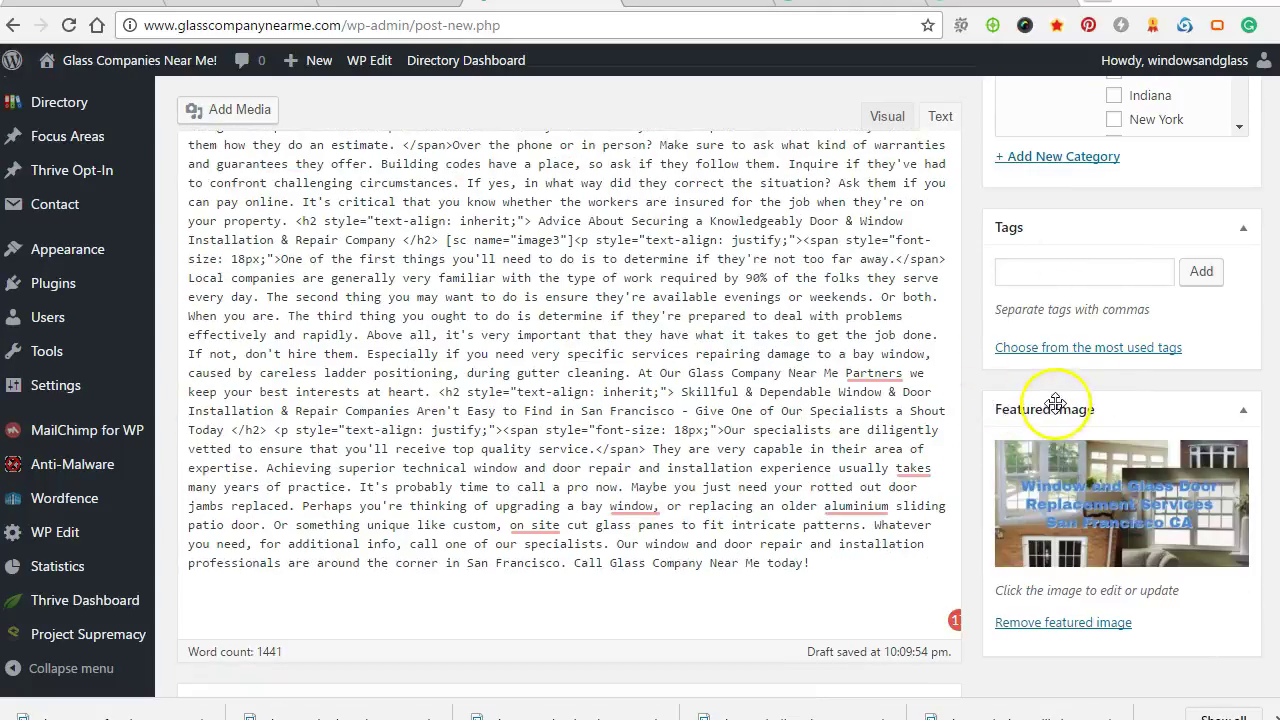
Fill the banner's EXIF latitude and longitude by looking up the address san francisco
left_click(1046, 500)
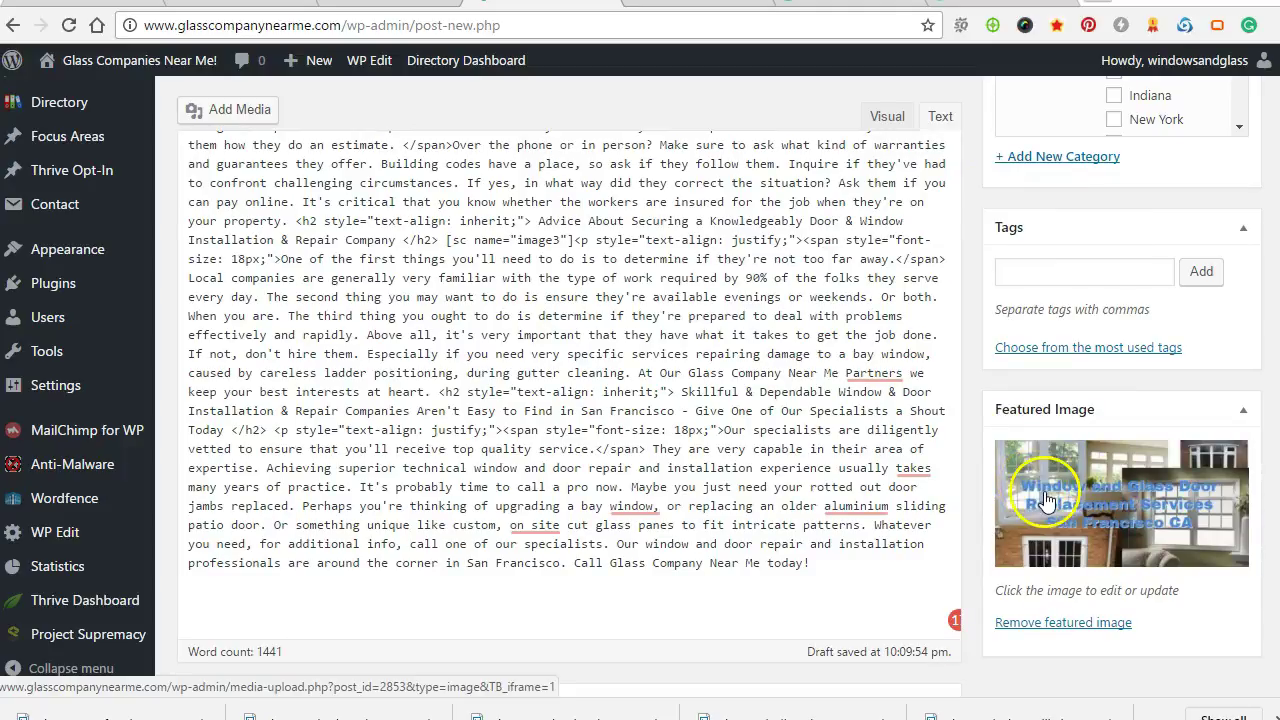
left_click(1046, 497)
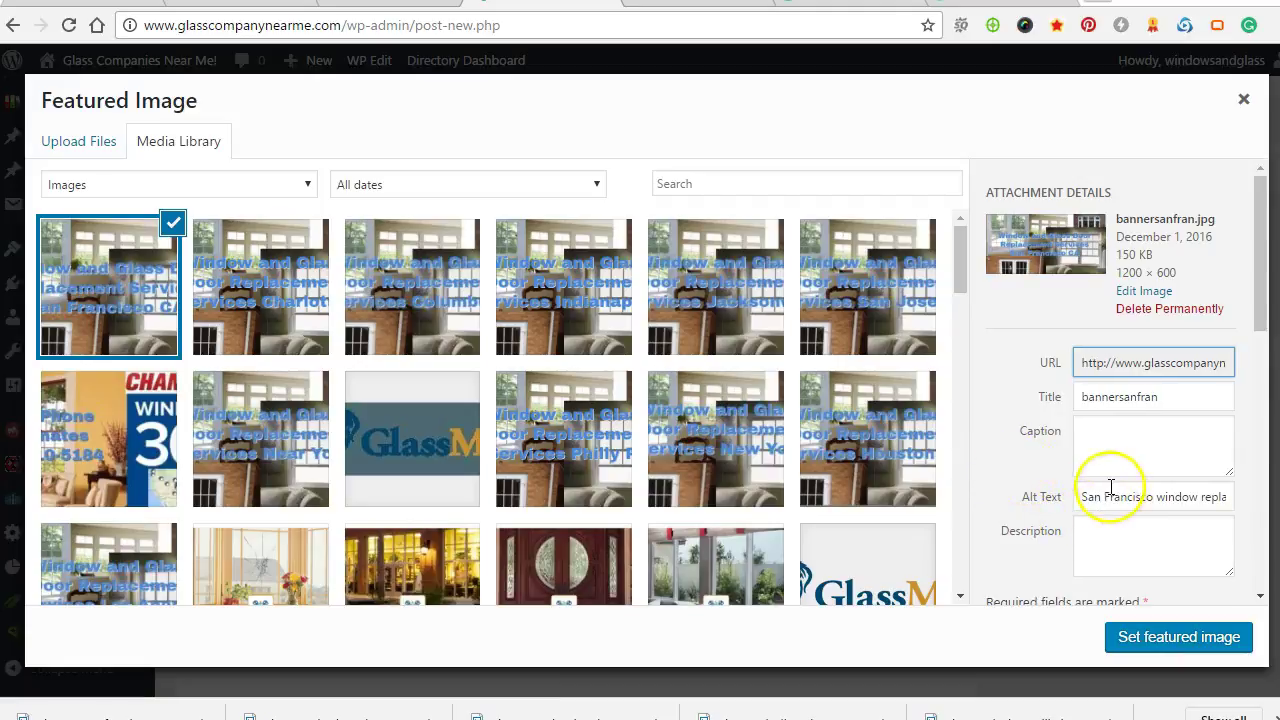
scroll(1108, 500, "down", 1)
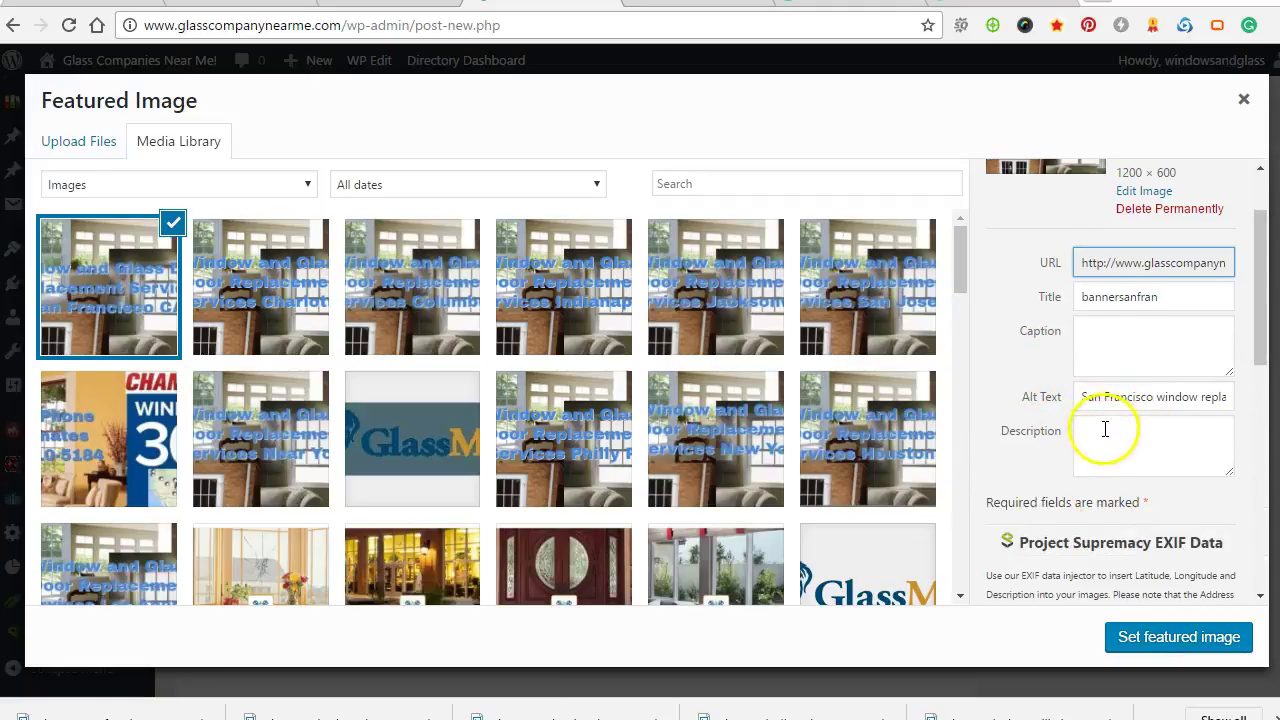
scroll(1105, 430, "down", 5)
left_click(1103, 406)
type("san francisco")
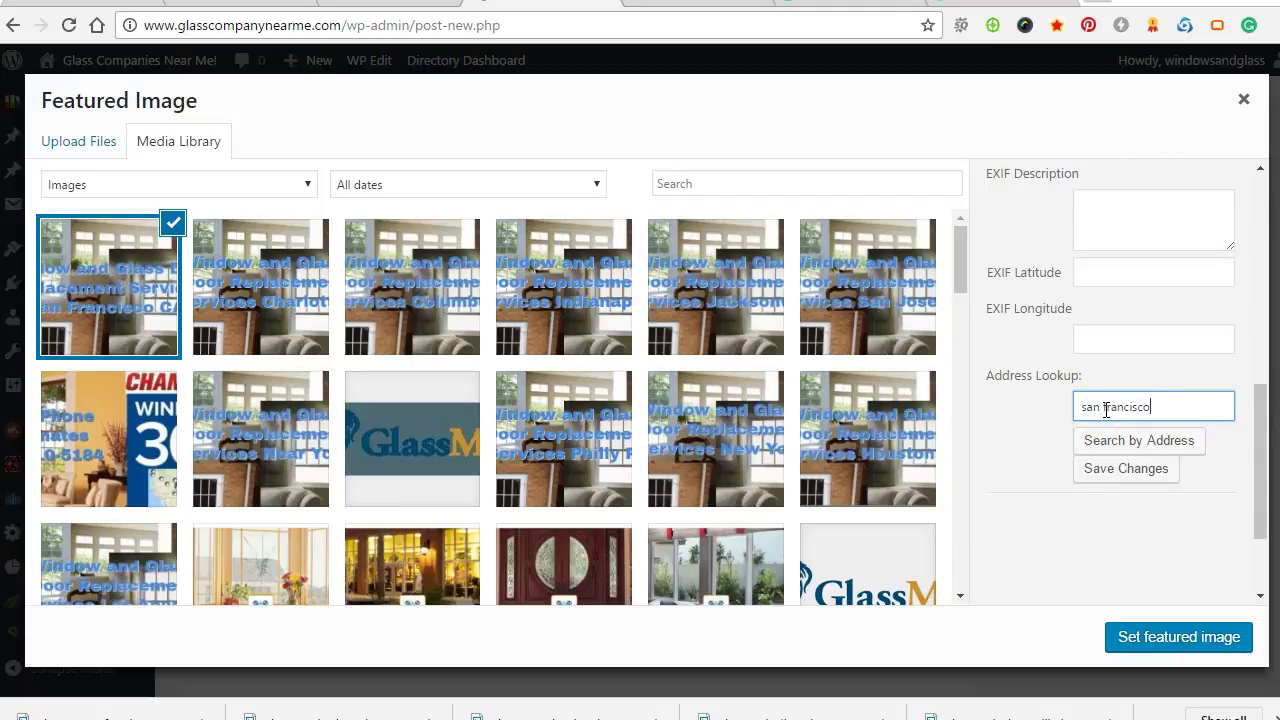
left_click(1100, 438)
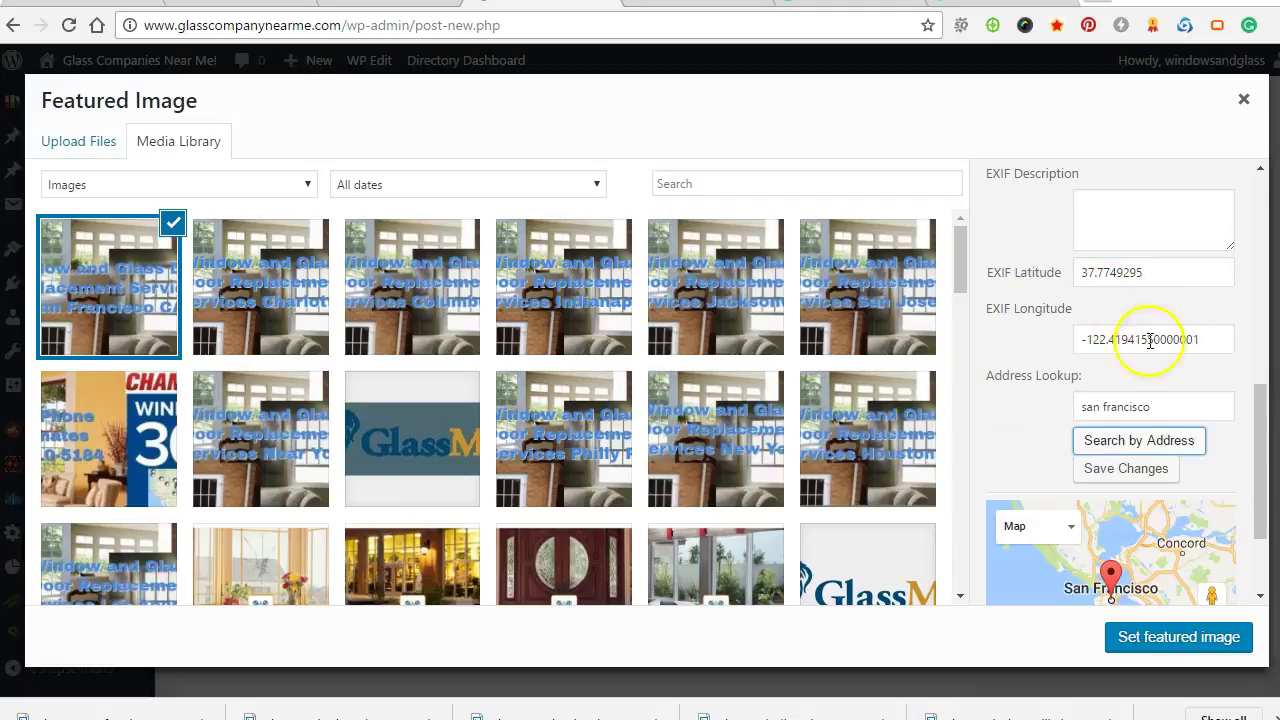
Add the EXIF description 'sanfrancisco window repair company banner', save, and keep it featured
left_click(1116, 226)
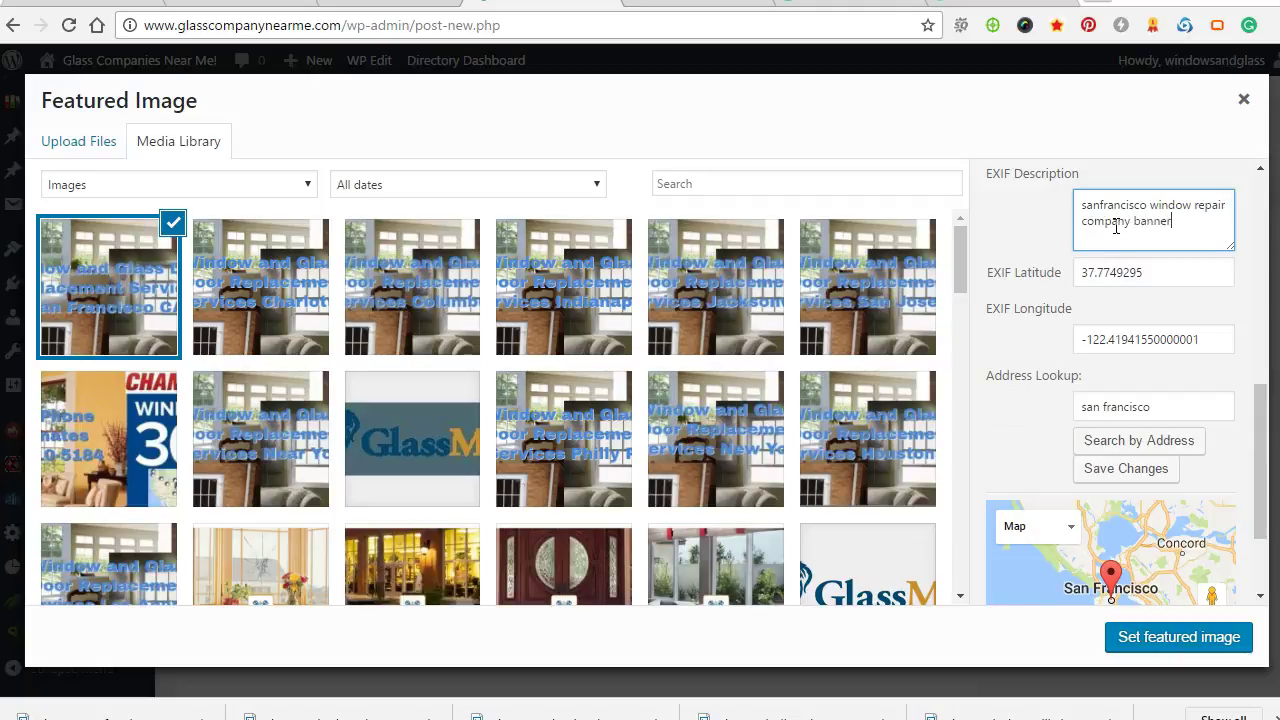
scroll(930, 425, "down", 3)
left_click(1110, 469)
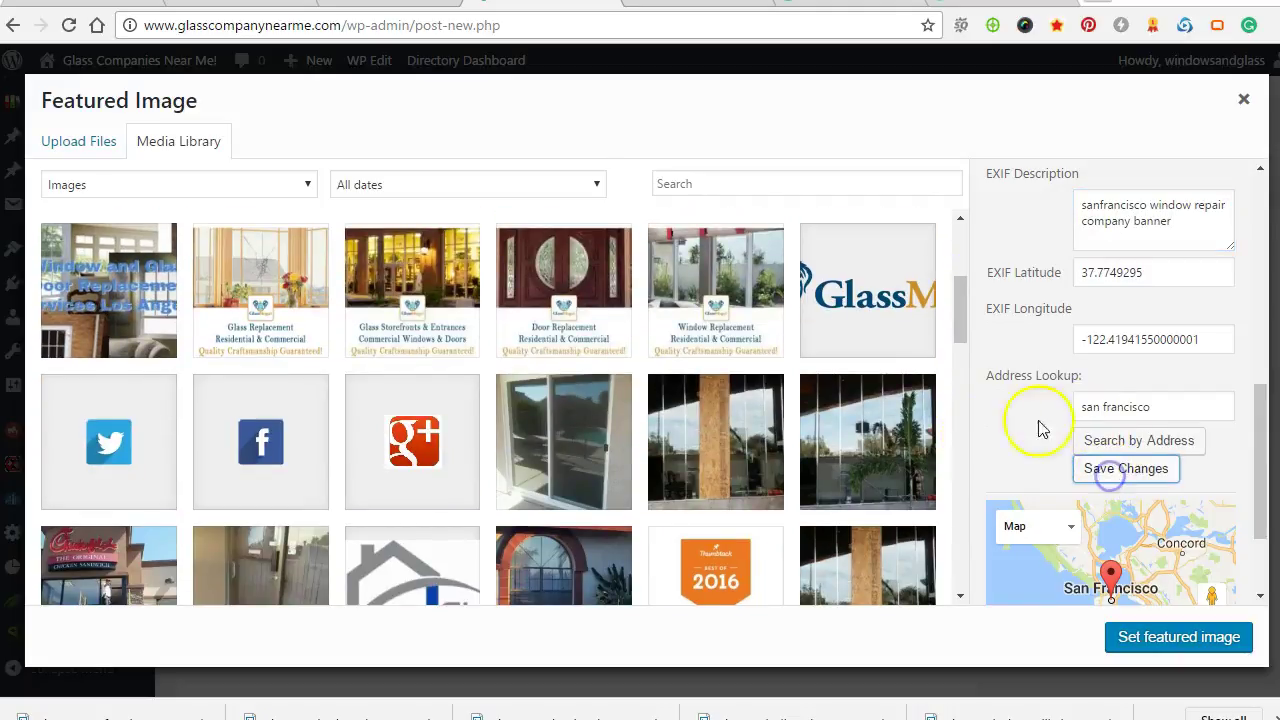
left_click(1160, 637)
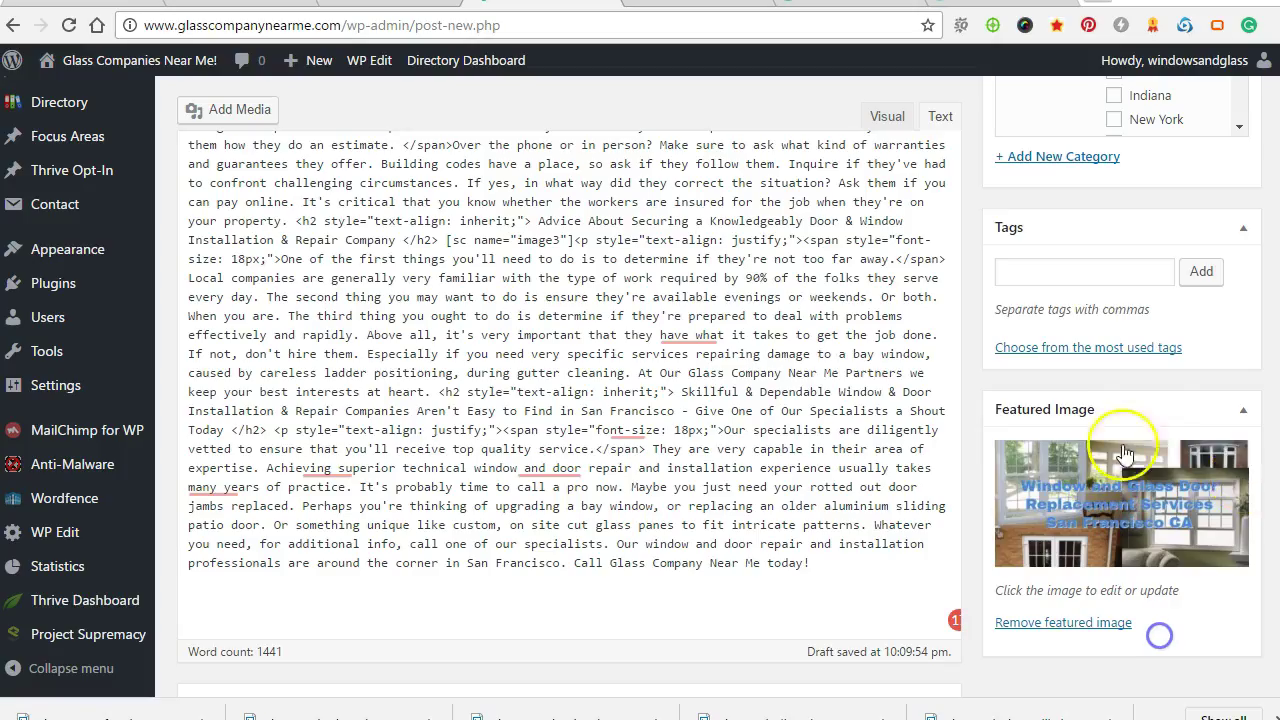
Change the search-result title to 'Window Replacement Company San Francisco CA' and save it
scroll(711, 357, "down", 12)
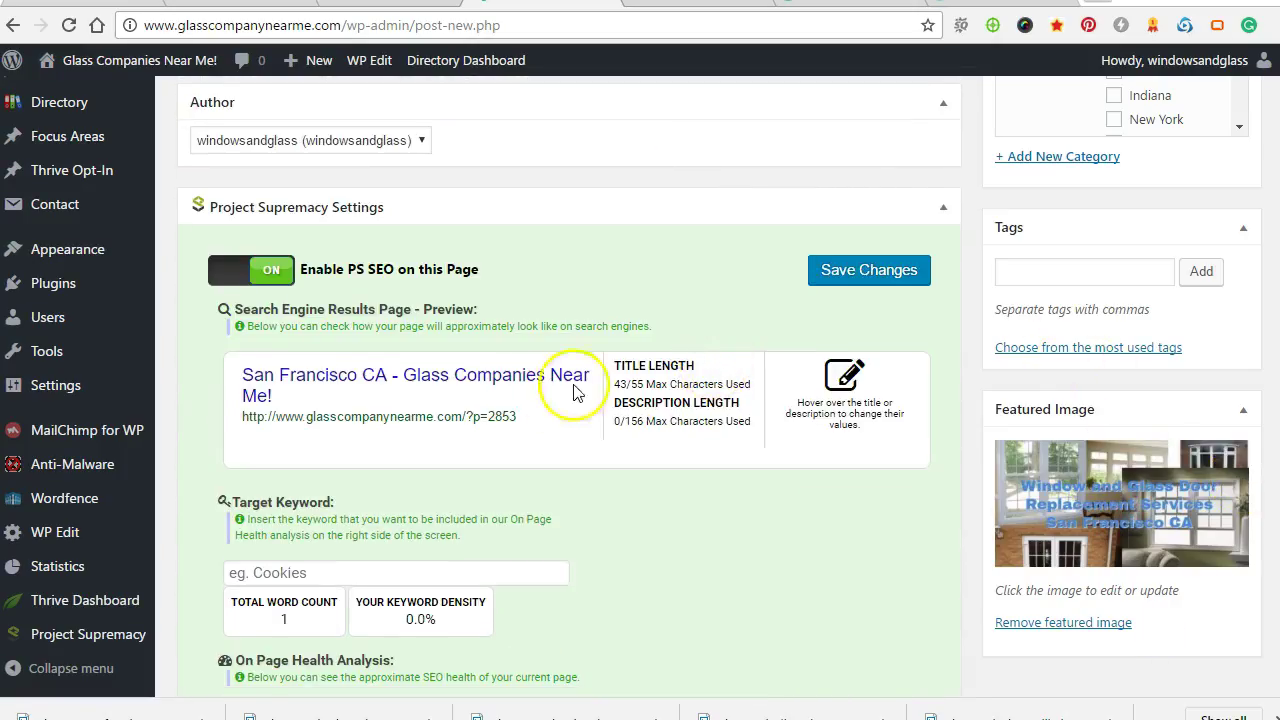
left_click(397, 378)
type("Window and Do")
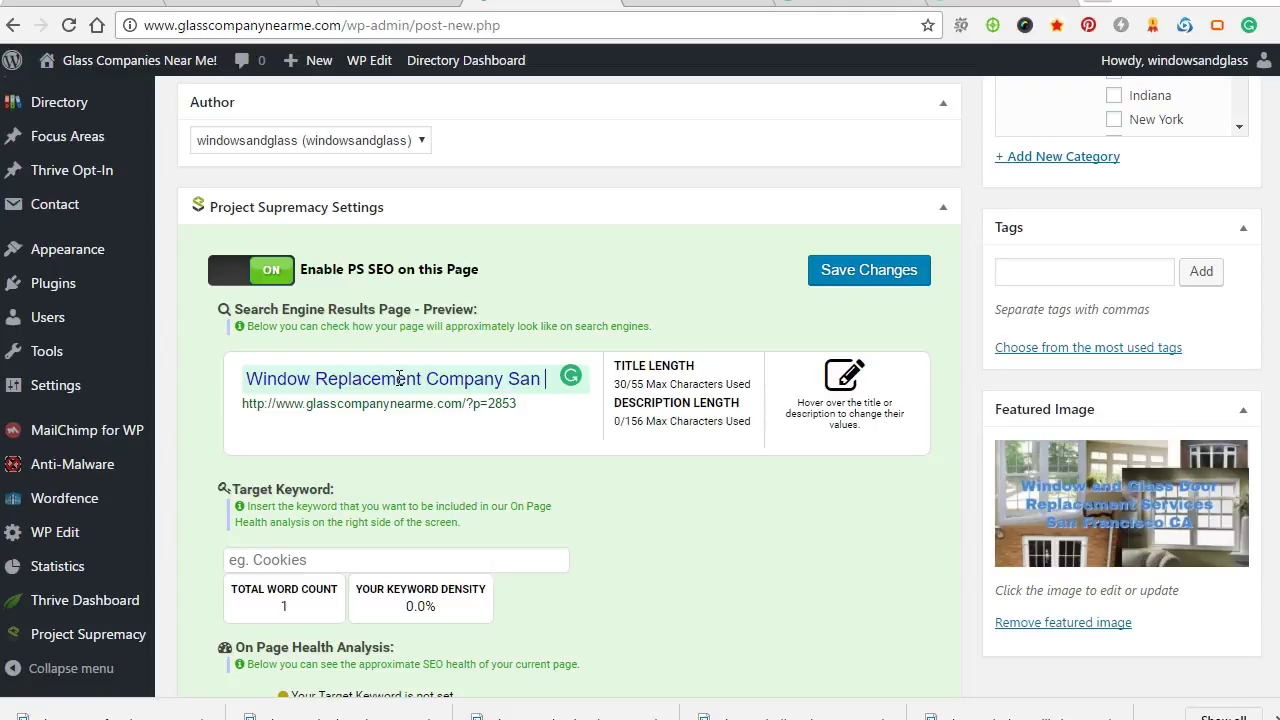
type("ancisco CA")
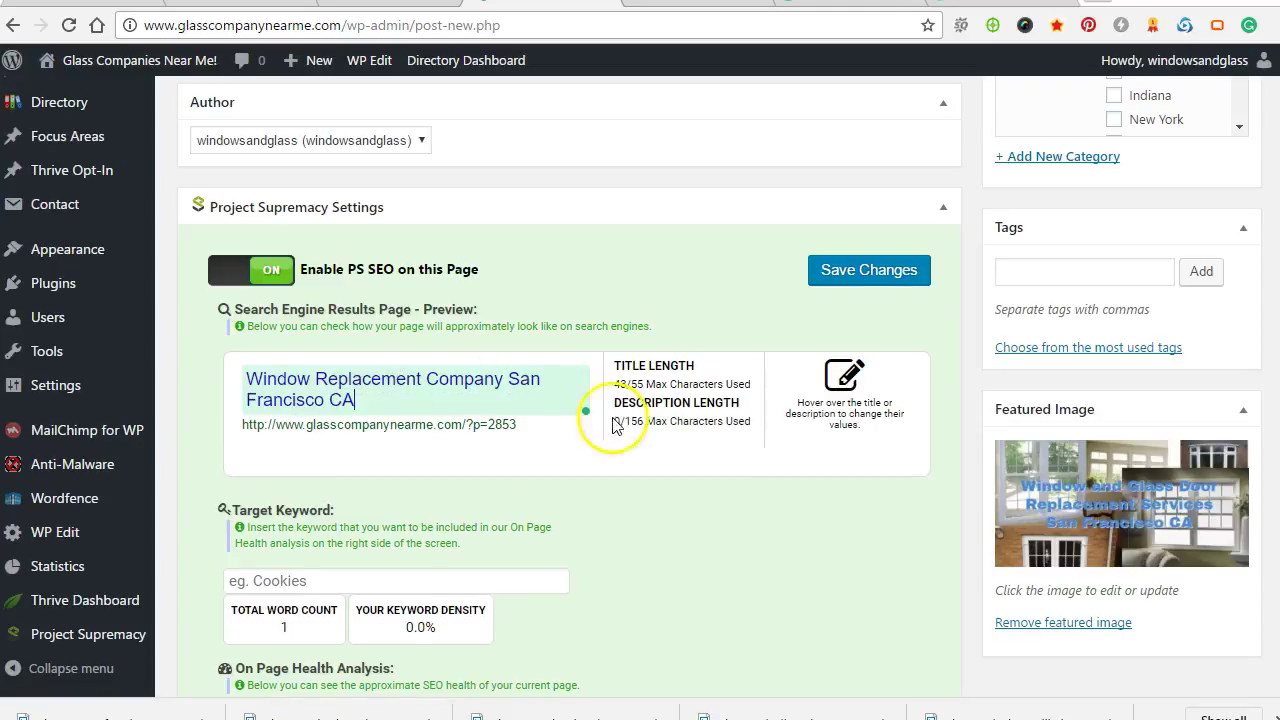
scroll(620, 430, "down", 3)
scroll(628, 434, "up", 3)
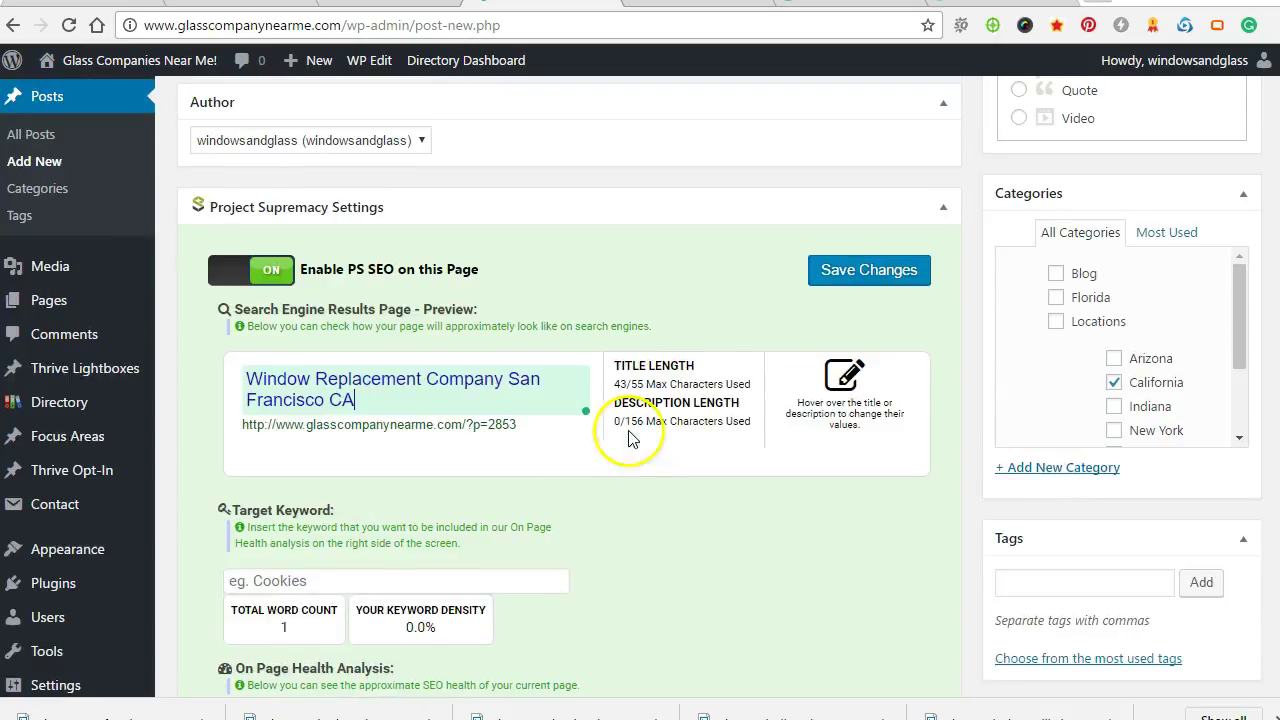
left_click(822, 285)
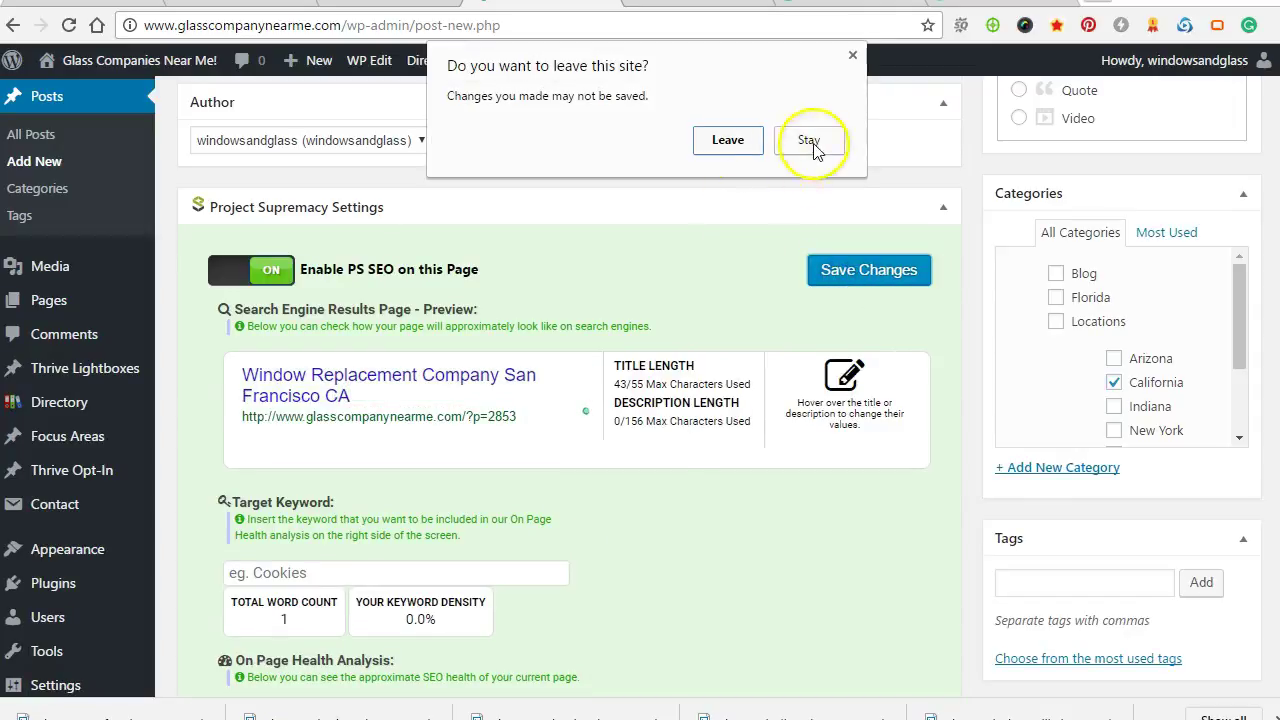
Stay in the editor and set Thrive Theme Options' Post Title to Hide for this post
left_click(815, 138)
scroll(630, 523, "down", 1)
scroll(630, 523, "down", 10)
left_click(668, 464)
scroll(894, 469, "up", 2)
scroll(894, 469, "down", 3)
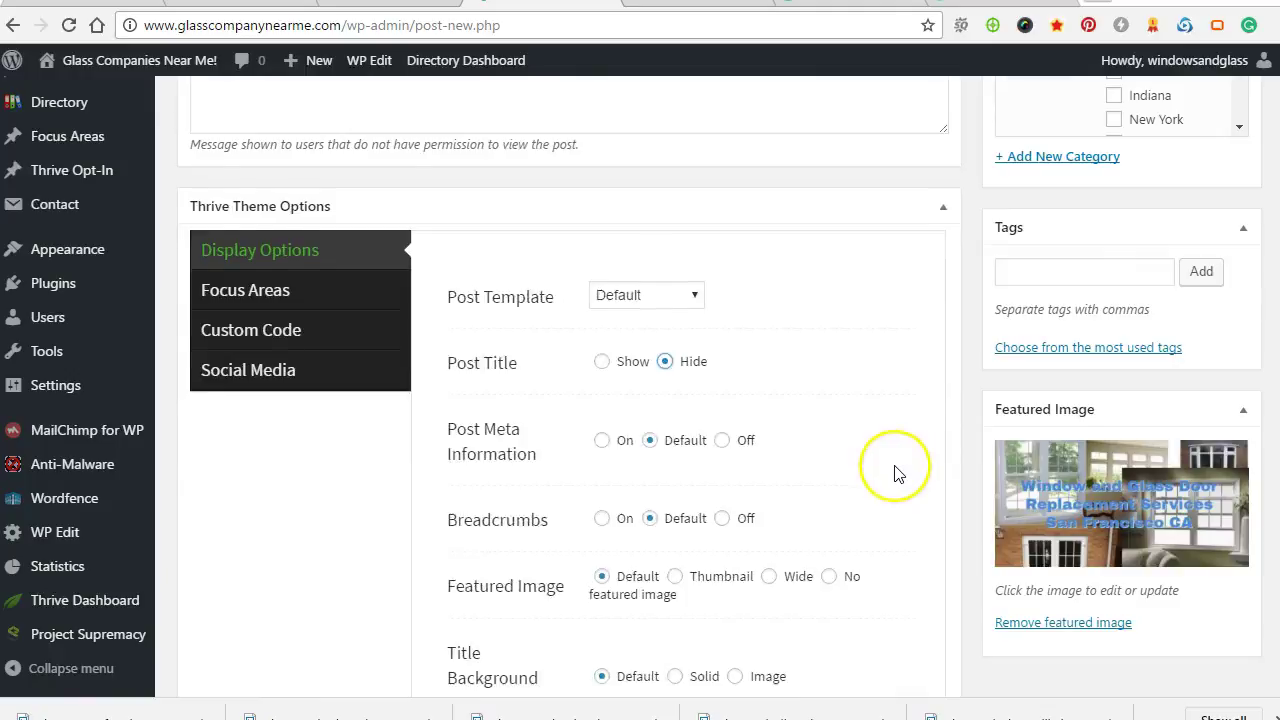
scroll(894, 469, "up", 2)
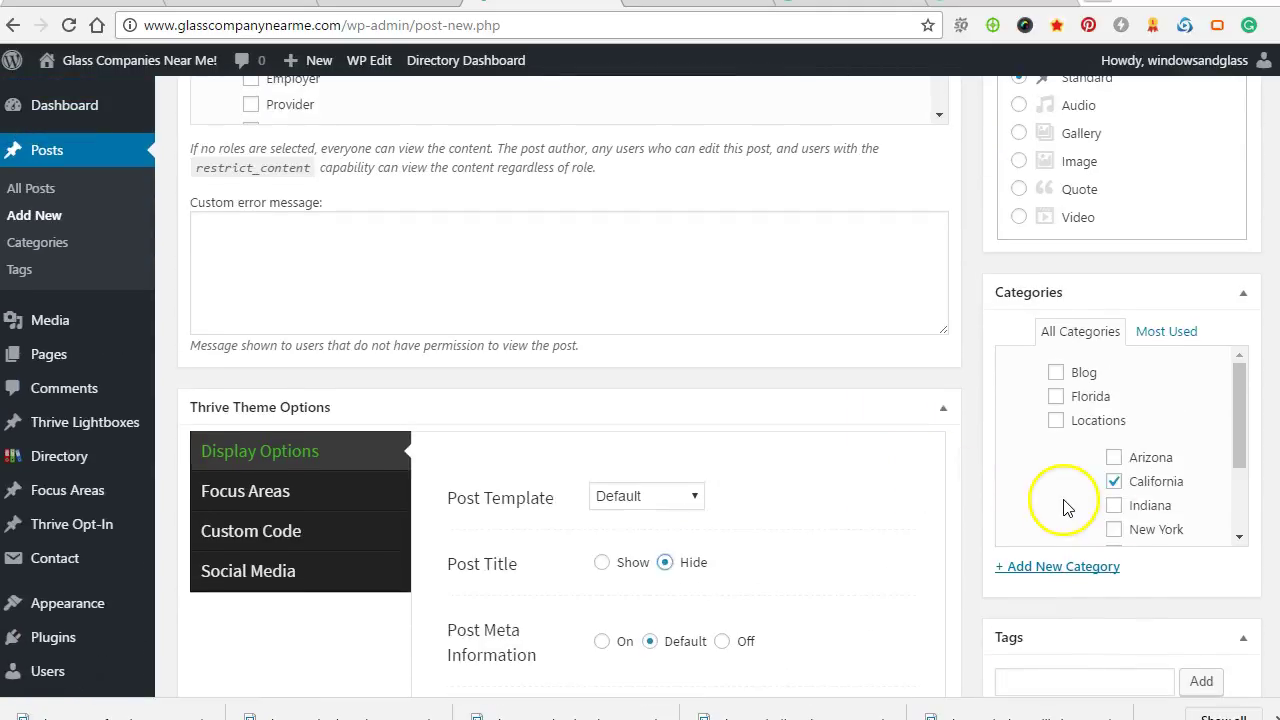
scroll(1063, 500, "up", 6)
scroll(1066, 505, "up", 3)
scroll(486, 350, "up", 12)
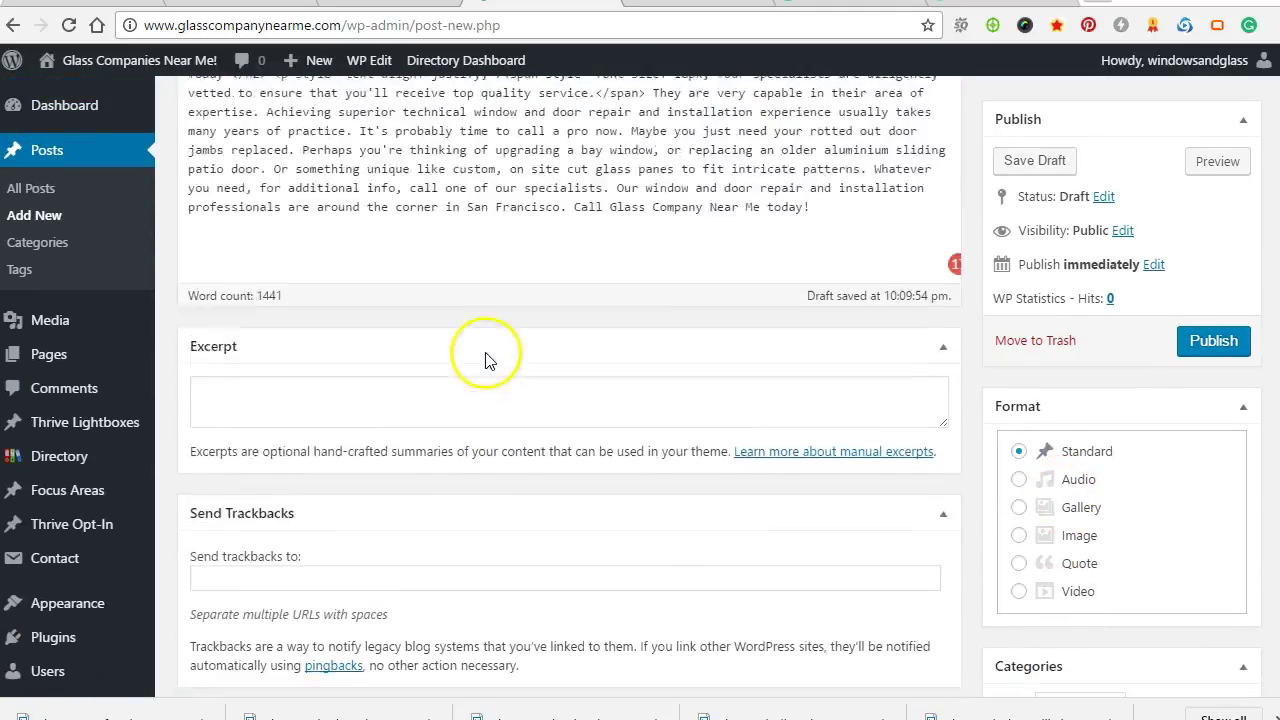
scroll(486, 352, "up", 6)
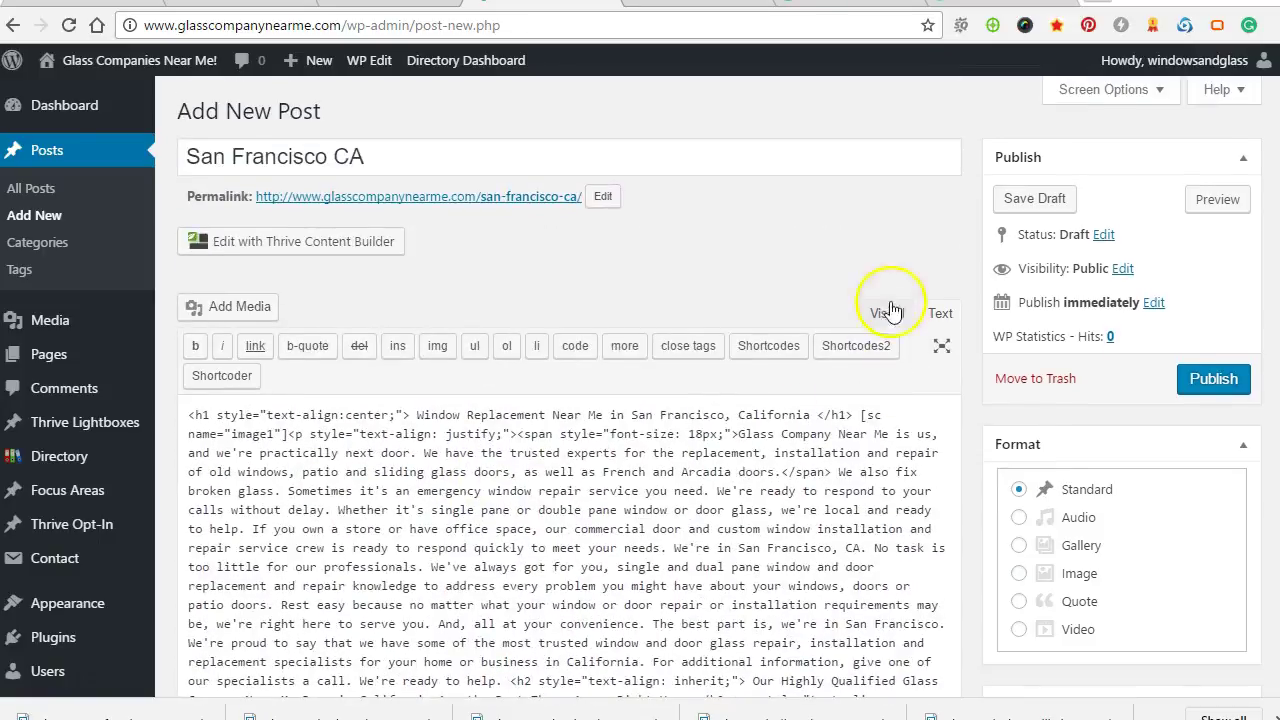
Switch to the Visual editor, publish the San Francisco CA post, and view it live
left_click(887, 315)
scroll(450, 510, "down", 4)
scroll(445, 535, "up", 4)
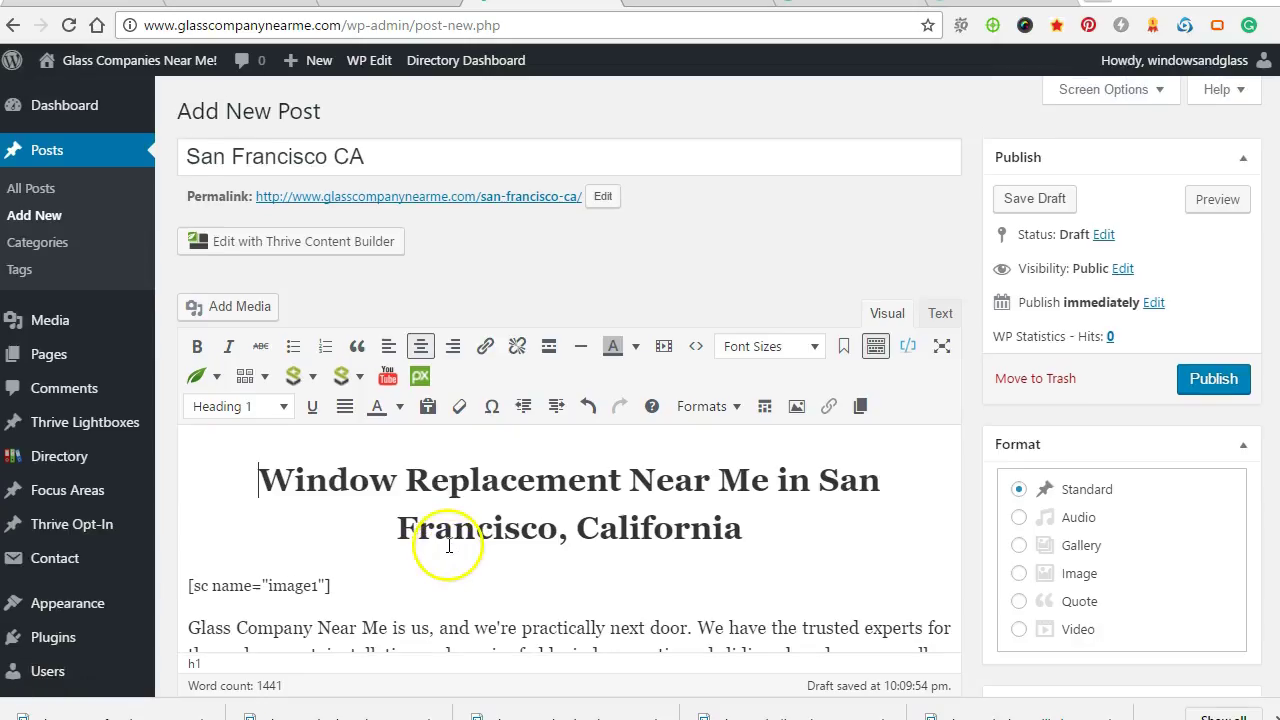
left_click(1212, 378)
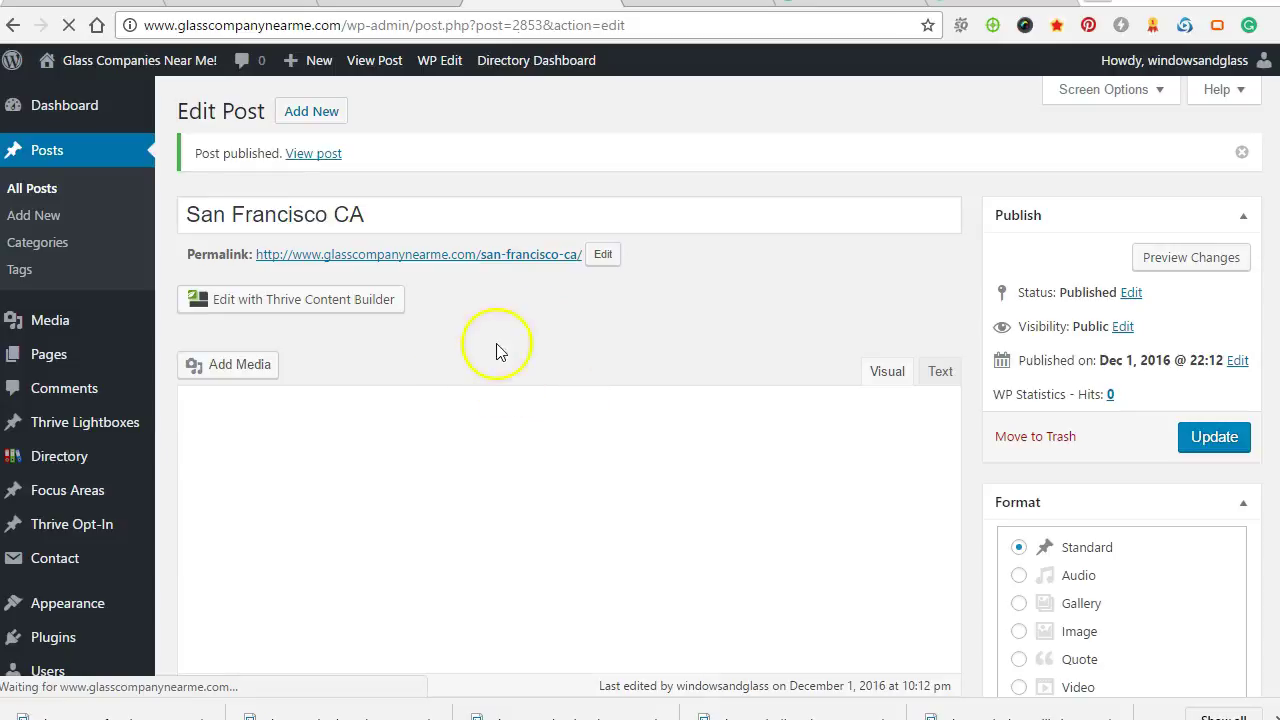
left_click(320, 155)
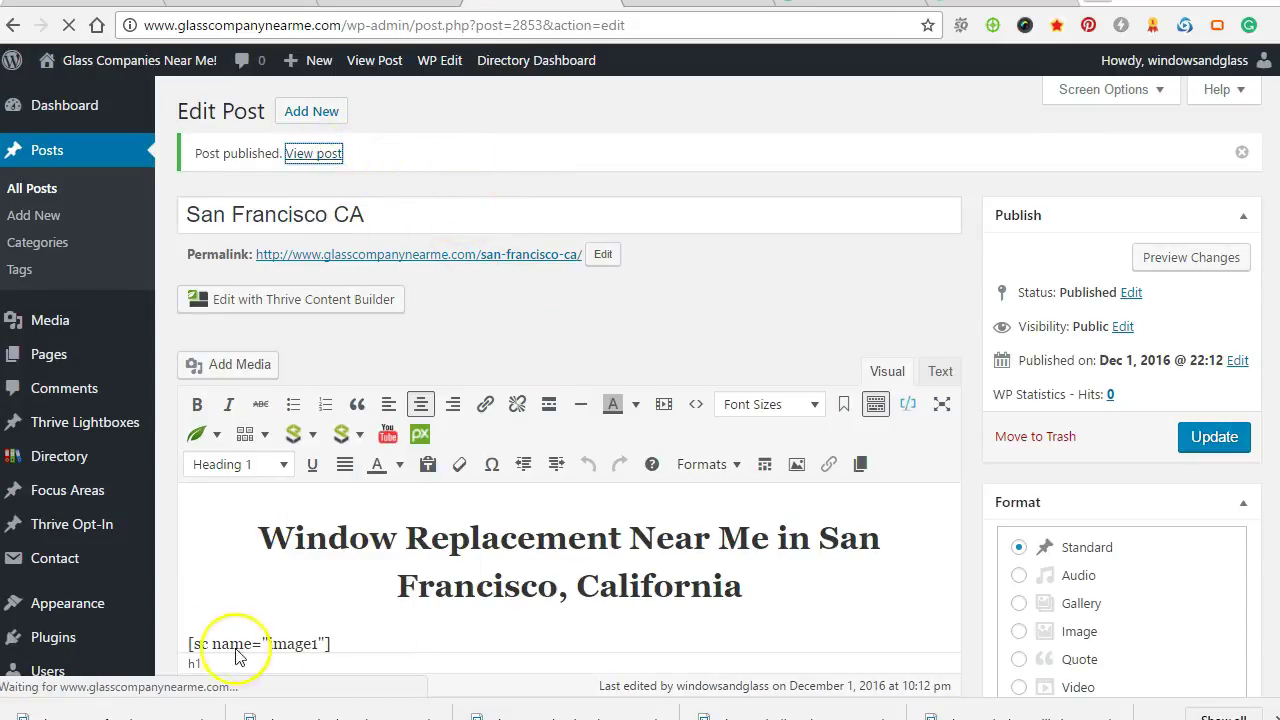
scroll(510, 430, "down", 5)
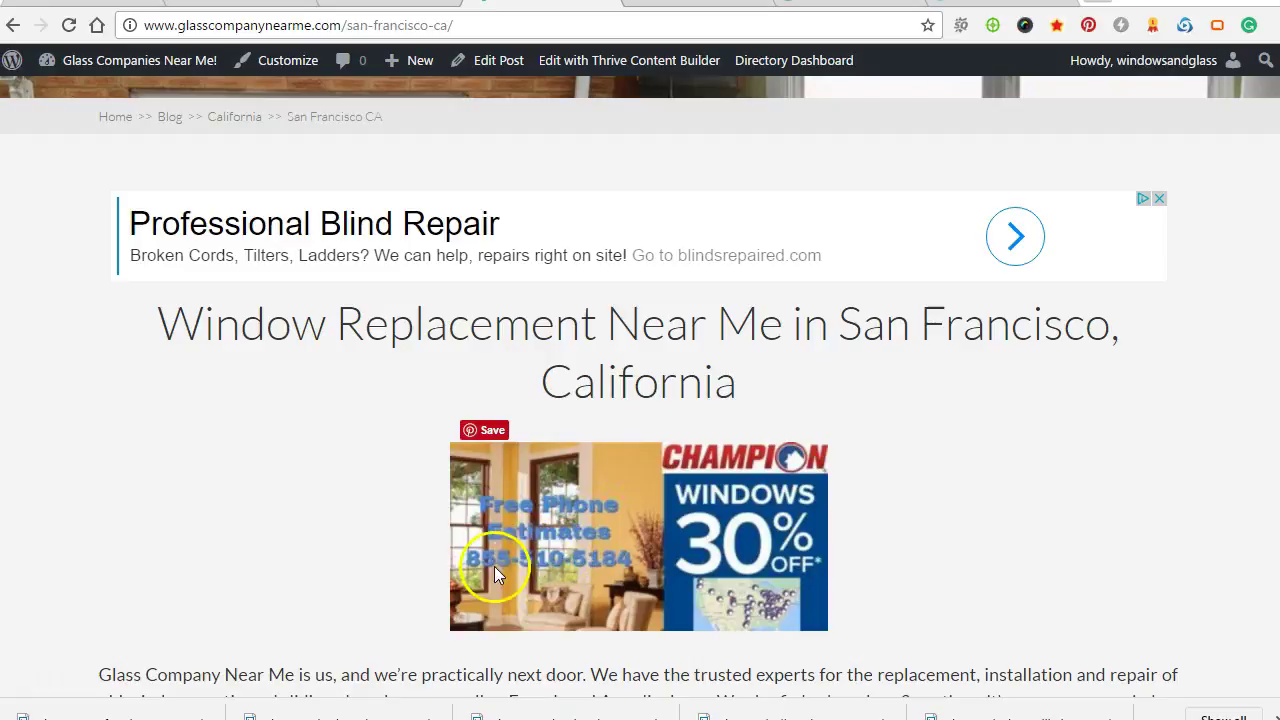
Look over the live San Francisco CA post, then go to the Glass Company Near Me homepage
scroll(540, 474, "up", 5)
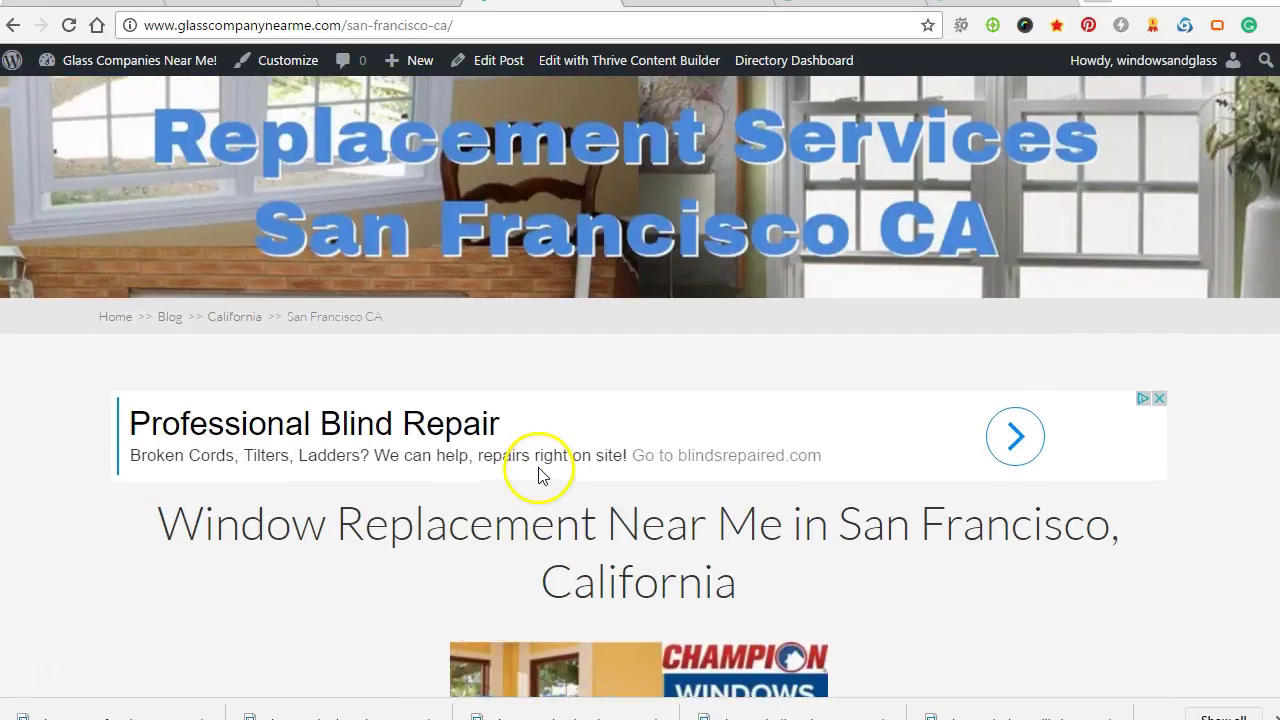
scroll(537, 467, "down", 3)
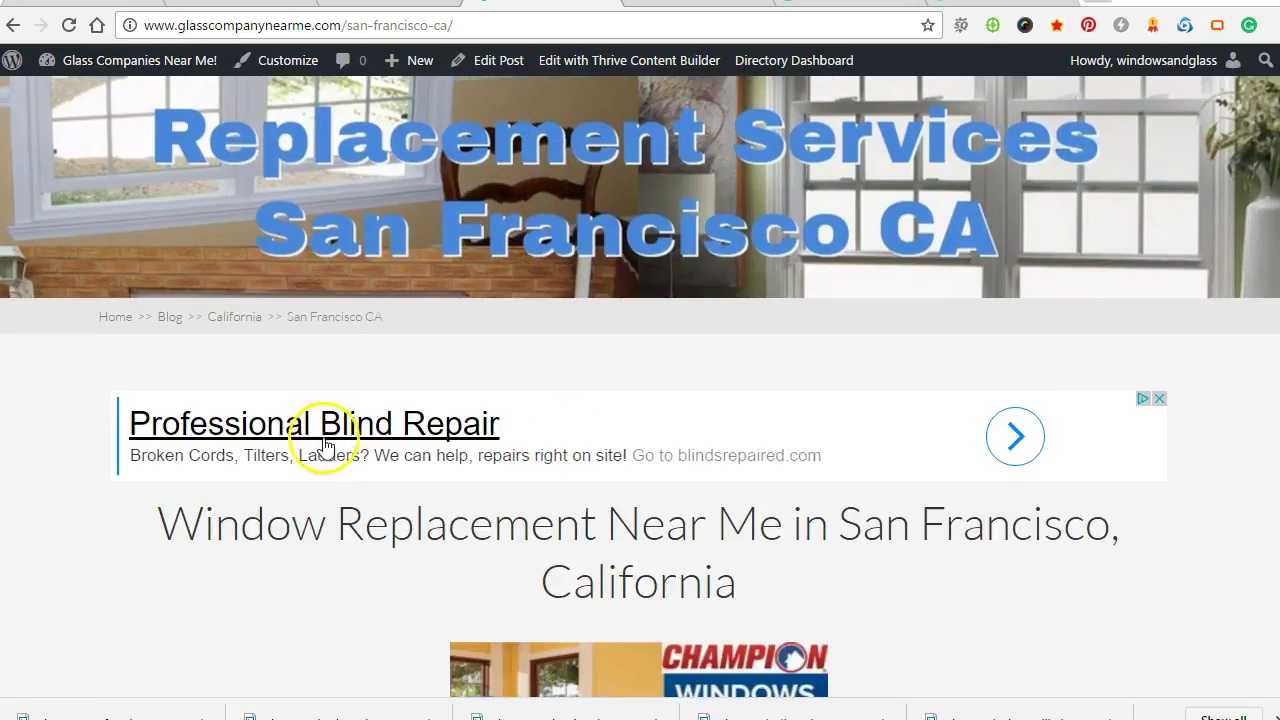
scroll(600, 434, "up", 3)
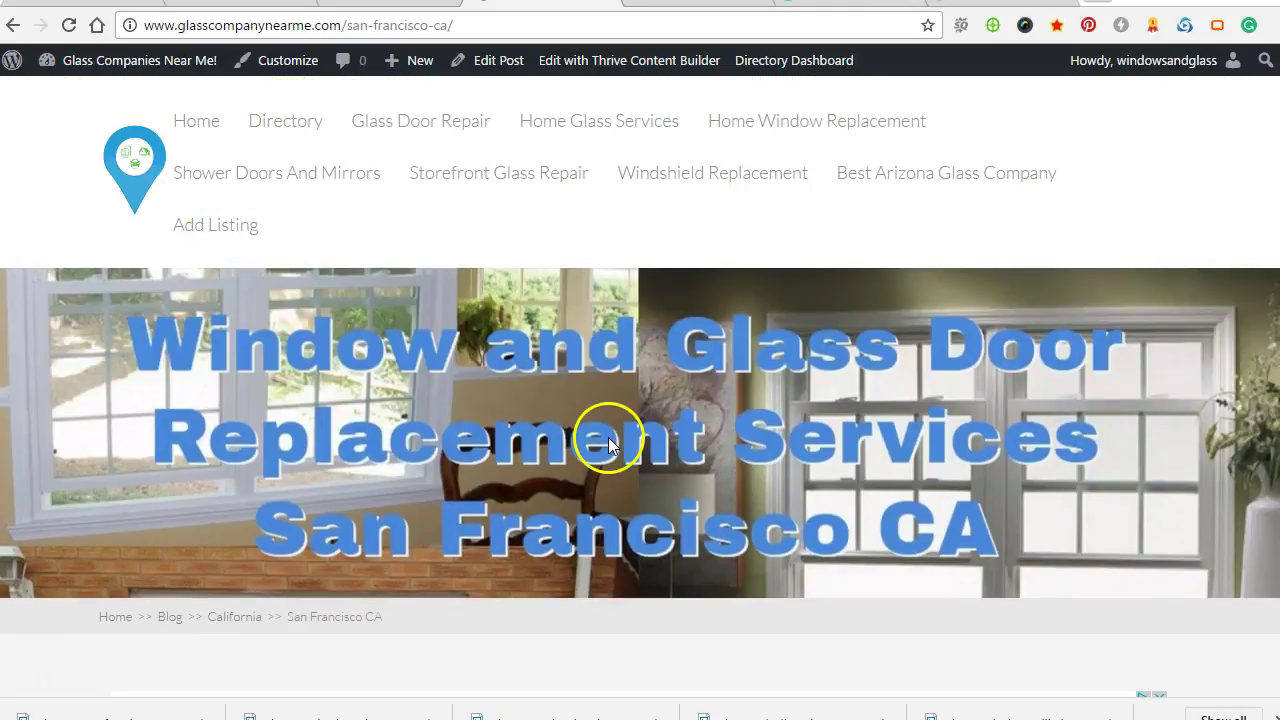
left_click(205, 121)
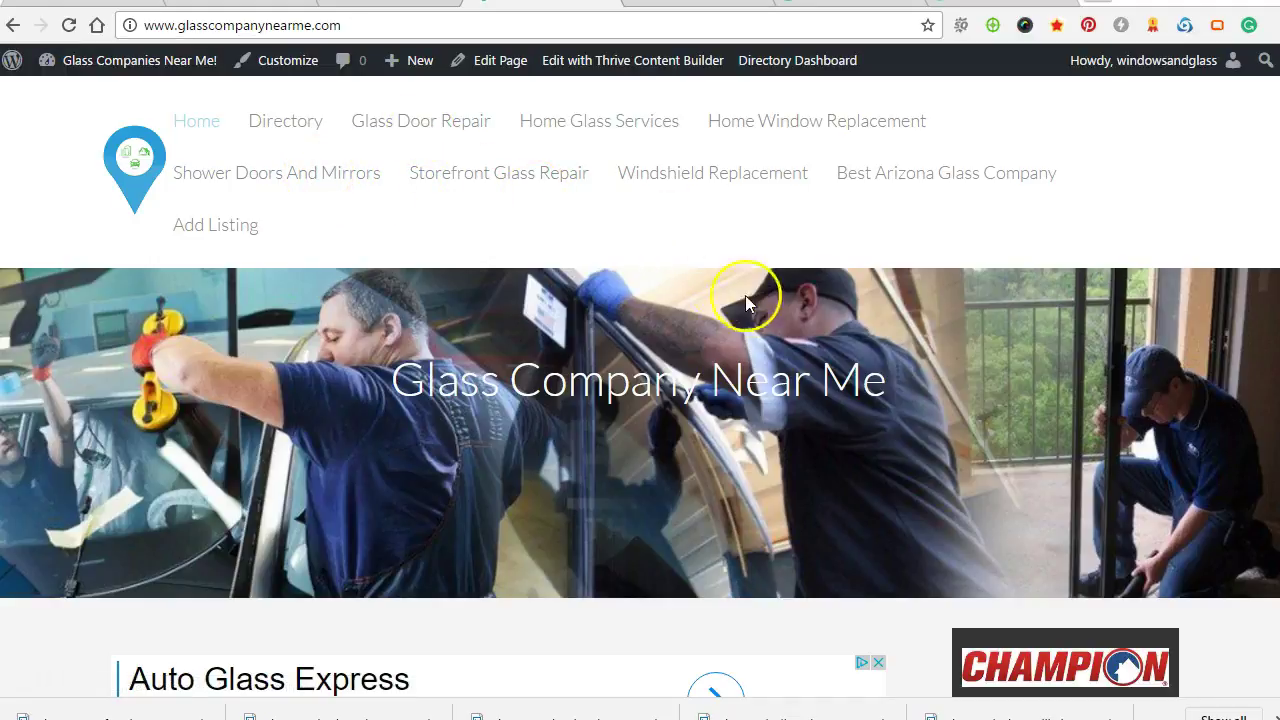
scroll(412, 281, "down", 3)
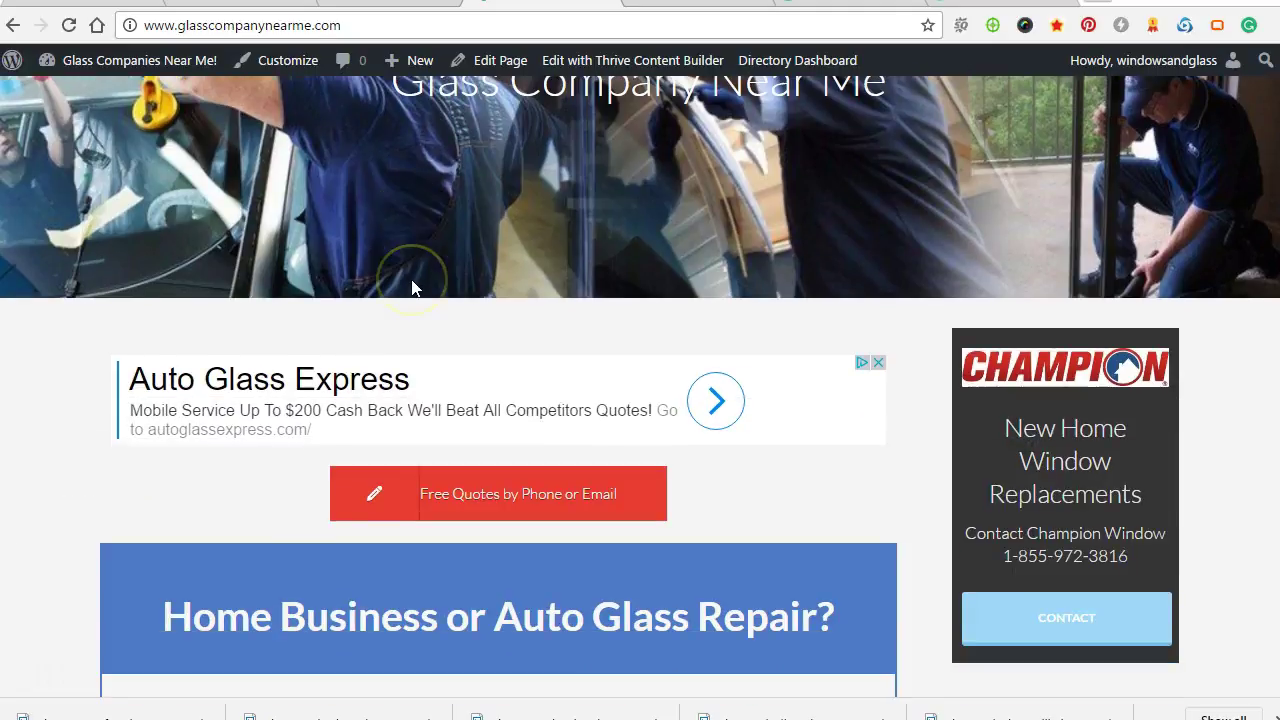
scroll(411, 283, "up", 3)
left_click(386, 244)
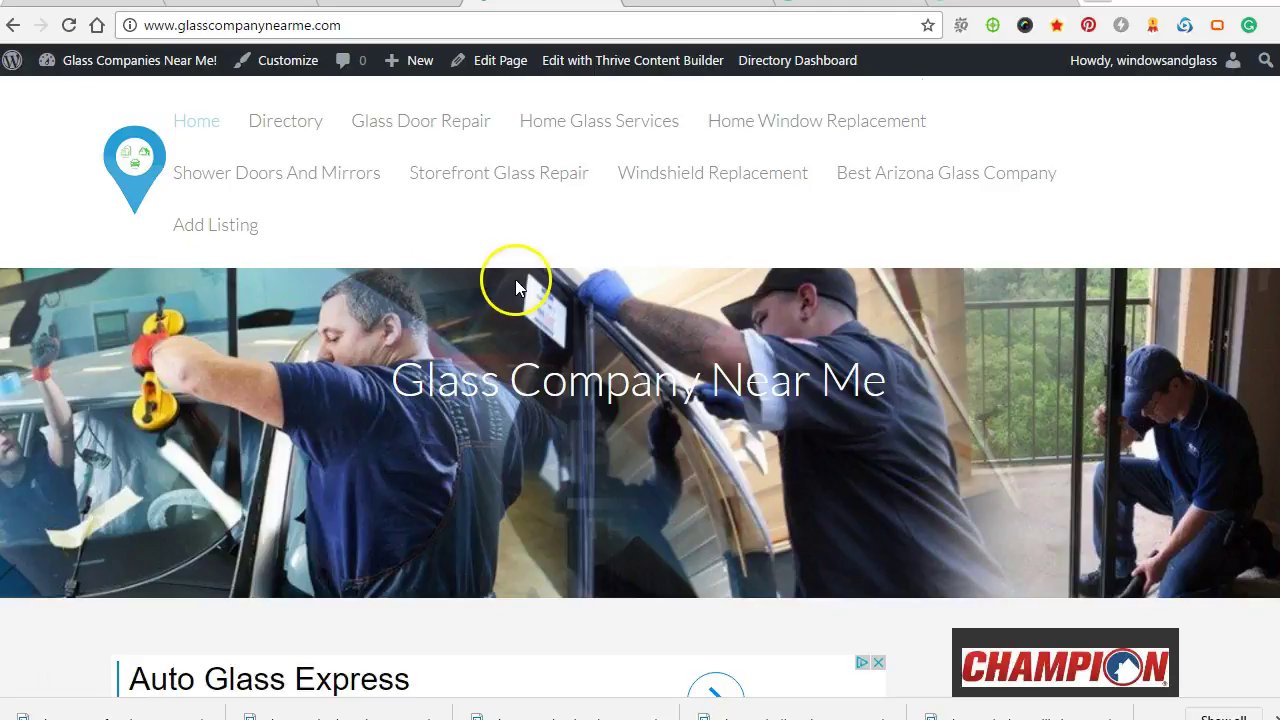